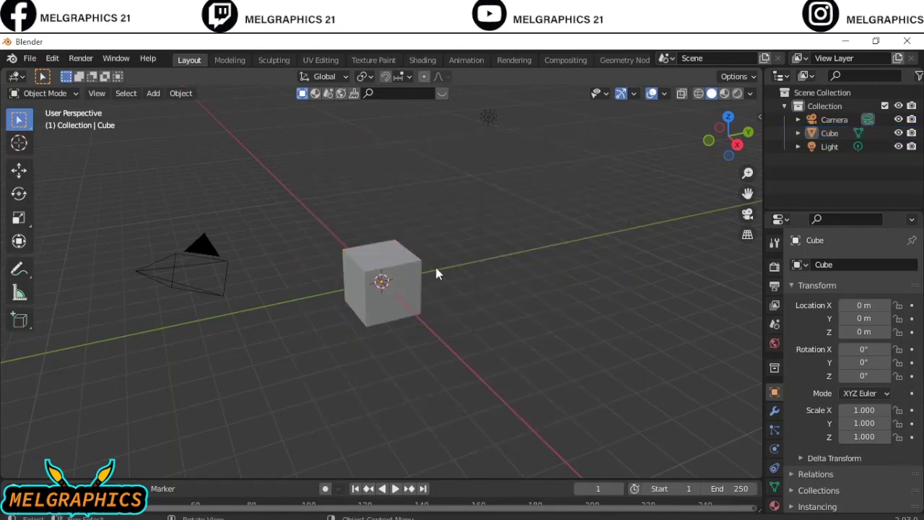
Step: Scale the default cube with axis-constrained resizes to roughly 2.572 × 2.396 × 1.233
{"action": "key", "text": "x"}
{"action": "left_click", "coordinate": [426, 289]}
{"action": "key", "text": "s"}
{"action": "key", "text": "y"}
{"action": "left_click", "coordinate": [453, 355]}
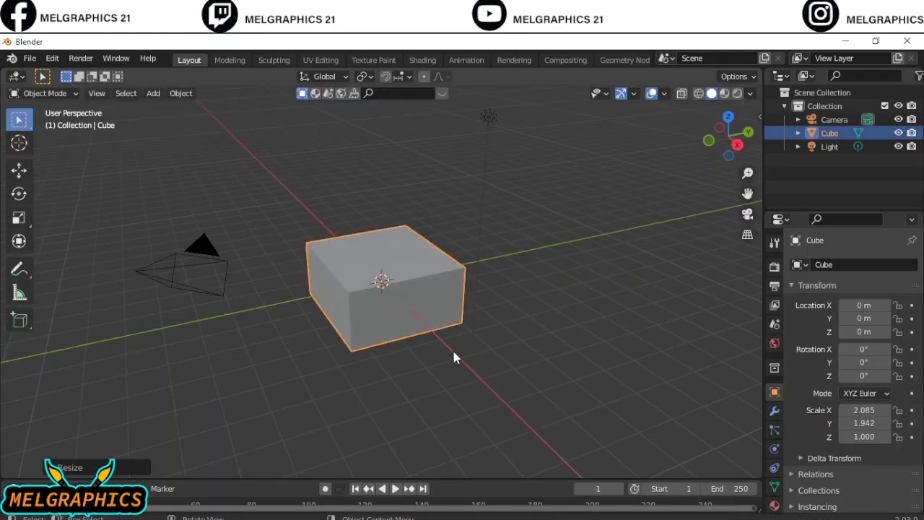
{"action": "key", "text": "s"}
{"action": "left_click", "coordinate": [469, 376]}
Step: In Right view, lift the box vertically to 1.2443 m so it rests on the ground
{"action": "key", "text": "KP_3"}
{"action": "key", "text": "g"}
{"action": "key", "text": "z"}
{"action": "left_click", "coordinate": [383, 283]}
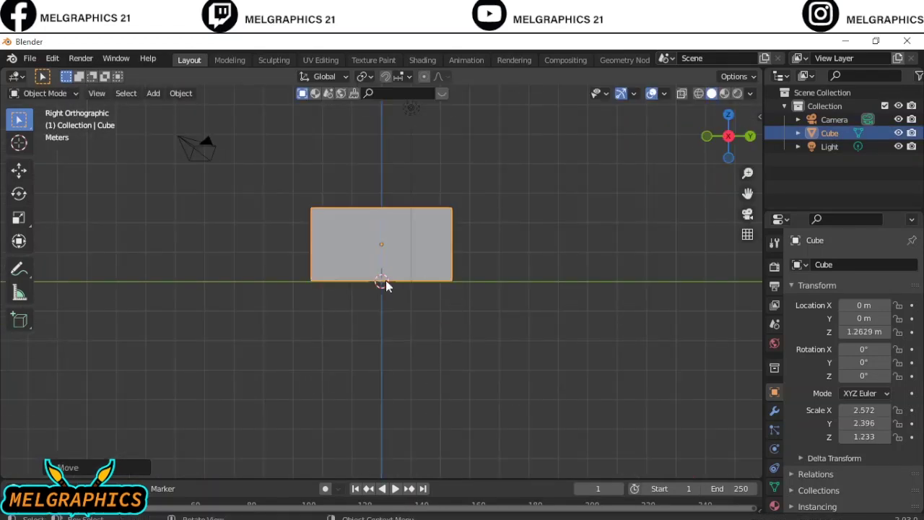
Step: Return to a perspective view and switch the box into Edit Mode
{"action": "scroll", "coordinate": [405, 260], "scroll_direction": "up", "scroll_amount": 5}
{"action": "mouse_move", "coordinate": [425, 246]}
{"action": "middle_mouse_down"}
{"action": "mouse_move", "coordinate": [426, 310]}
{"action": "mouse_move", "coordinate": [305, 317]}
{"action": "middle_mouse_up"}
{"action": "left_click", "coordinate": [44, 94]}
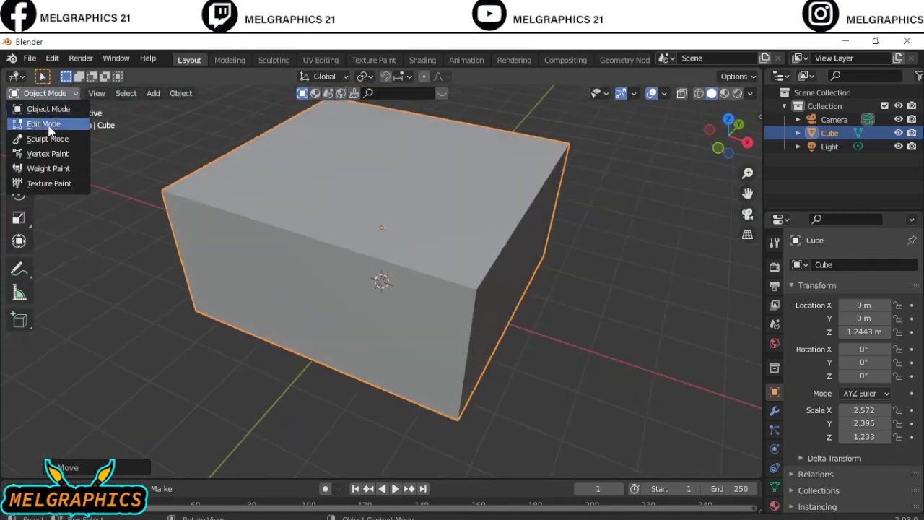
{"action": "left_click", "coordinate": [35, 124]}
Step: Add loop cuts around the box so its top and mid-height are gridded with edge loops
{"action": "left_click", "coordinate": [19, 418]}
{"action": "middle_click_drag", "start_coordinate": [348, 265], "coordinate": [242, 302]}
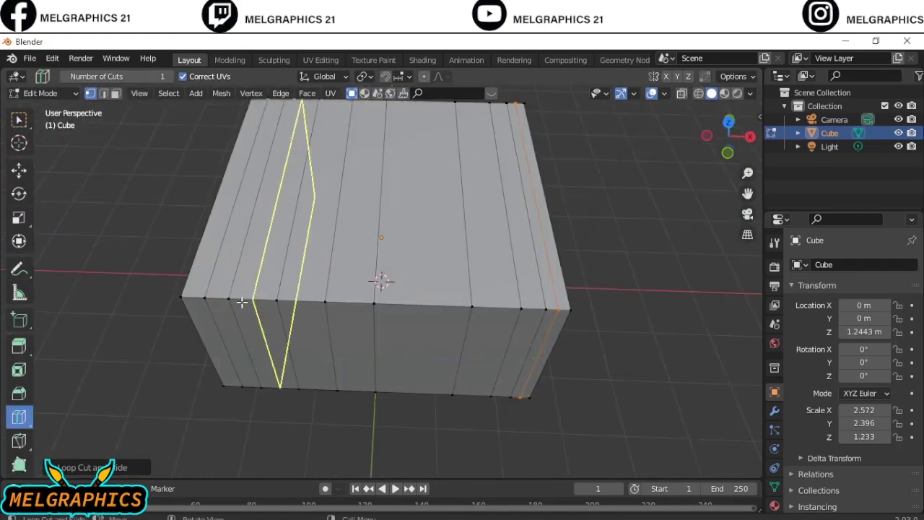
{"action": "mouse_move", "coordinate": [567, 306]}
{"action": "middle_mouse_down"}
{"action": "mouse_move", "coordinate": [449, 330]}
{"action": "mouse_move", "coordinate": [596, 362]}
{"action": "middle_mouse_up"}
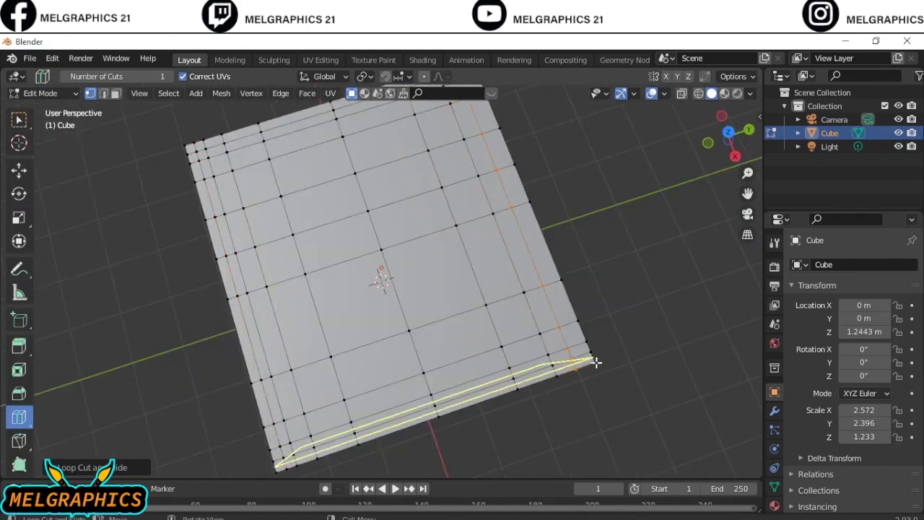
{"action": "mouse_move", "coordinate": [393, 406]}
{"action": "middle_mouse_down"}
{"action": "mouse_move", "coordinate": [459, 295]}
{"action": "mouse_move", "coordinate": [295, 284]}
{"action": "mouse_move", "coordinate": [383, 350]}
{"action": "mouse_move", "coordinate": [208, 195]}
{"action": "middle_mouse_up"}
{"action": "middle_click_drag", "start_coordinate": [103, 113], "coordinate": [272, 309]}
{"action": "scroll", "coordinate": [272, 309], "scroll_direction": "up", "scroll_amount": 6}
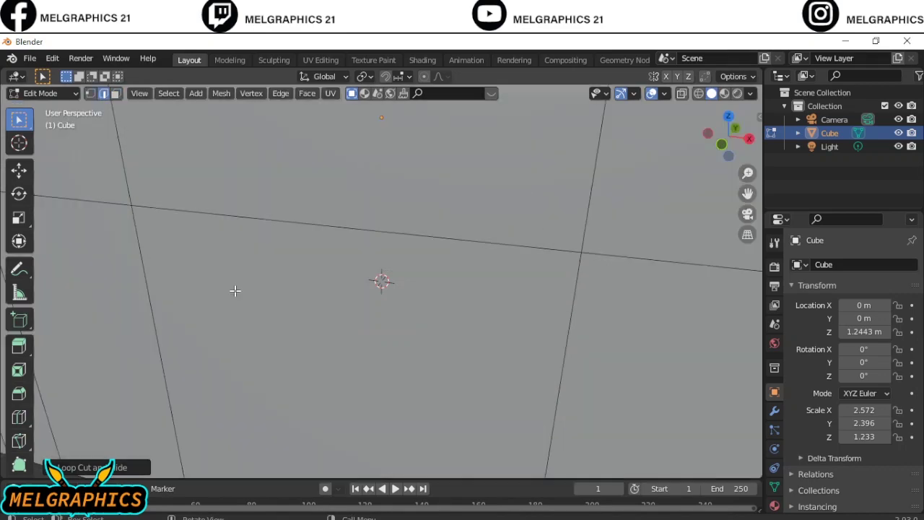
Step: Extrude the first interior faces along X and then vertically to start a partition wall
{"action": "mouse_move", "coordinate": [241, 258]}
{"action": "middle_mouse_down"}
{"action": "mouse_move", "coordinate": [439, 297]}
{"action": "mouse_move", "coordinate": [419, 295]}
{"action": "mouse_move", "coordinate": [262, 139]}
{"action": "mouse_move", "coordinate": [459, 225]}
{"action": "middle_mouse_up"}
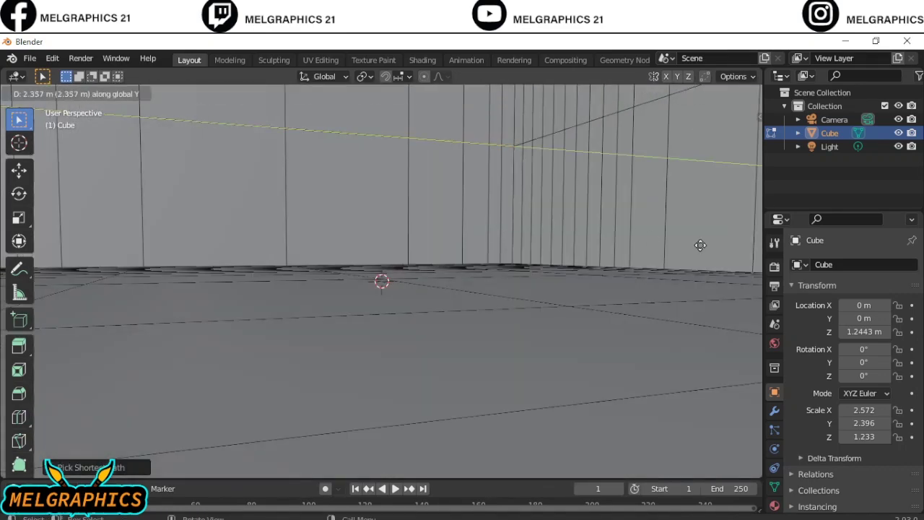
{"action": "key", "text": "x"}
{"action": "left_click", "coordinate": [4, 266]}
{"action": "middle_click_drag", "start_coordinate": [582, 262], "coordinate": [564, 239]}
{"action": "middle_click_drag", "start_coordinate": [338, 204], "coordinate": [342, 202]}
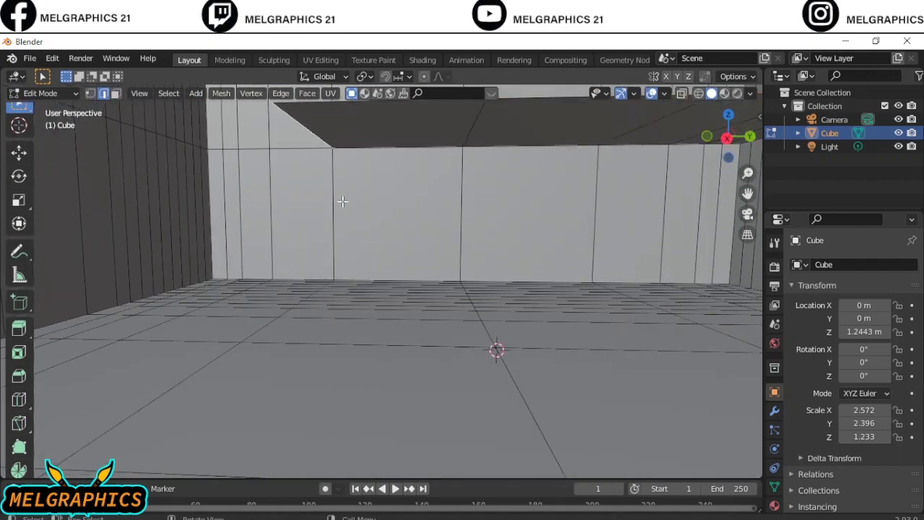
{"action": "left_click", "coordinate": [371, 320]}
{"action": "mouse_move", "coordinate": [371, 319]}
{"action": "middle_mouse_down"}
{"action": "mouse_move", "coordinate": [349, 301]}
{"action": "mouse_move", "coordinate": [366, 353]}
{"action": "middle_mouse_up"}
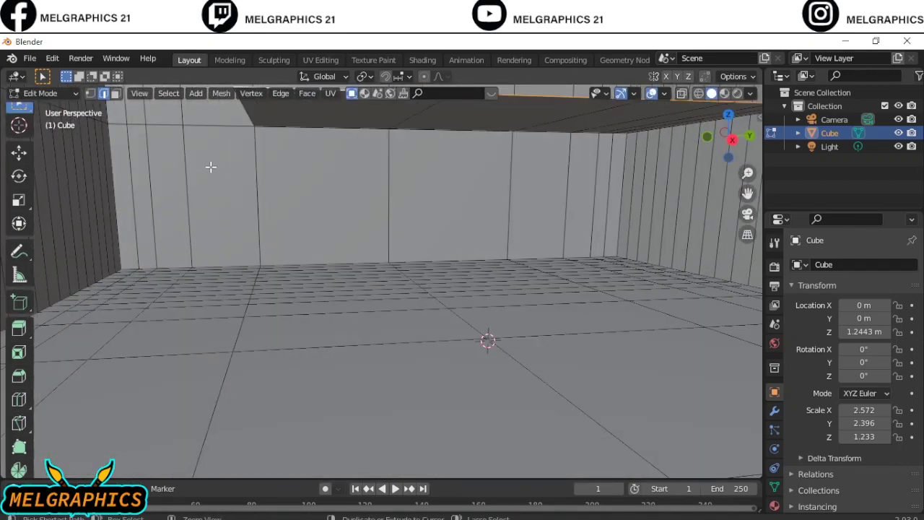
Step: Extrude the top edge twice along X, then down along Z to form a new partition wall
{"action": "key", "text": "e"}
{"action": "key", "text": "x"}
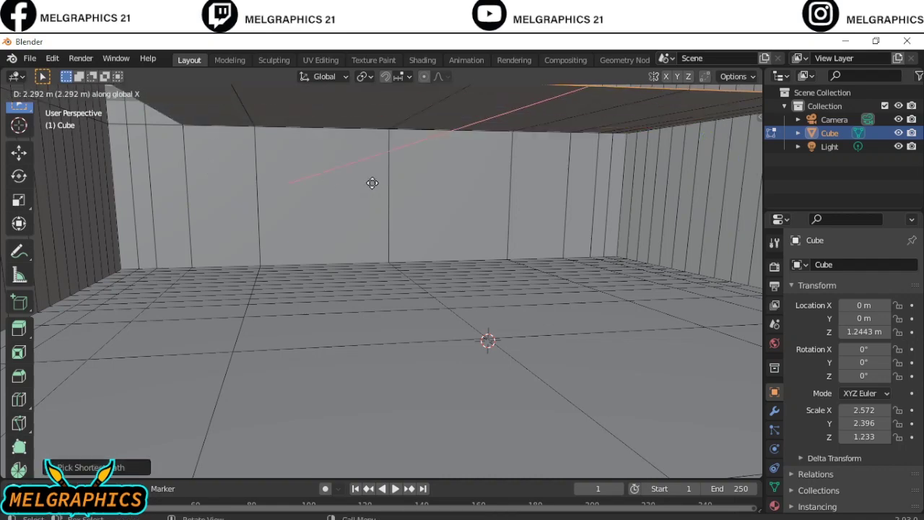
{"action": "left_click", "coordinate": [372, 183]}
{"action": "middle_click_drag", "start_coordinate": [372, 183], "coordinate": [417, 196]}
{"action": "key", "text": "e"}
{"action": "key", "text": "x"}
{"action": "left_click", "coordinate": [566, 217]}
{"action": "mouse_move", "coordinate": [566, 217]}
{"action": "middle_mouse_down"}
{"action": "mouse_move", "coordinate": [363, 209]}
{"action": "mouse_move", "coordinate": [222, 129]}
{"action": "middle_mouse_up"}
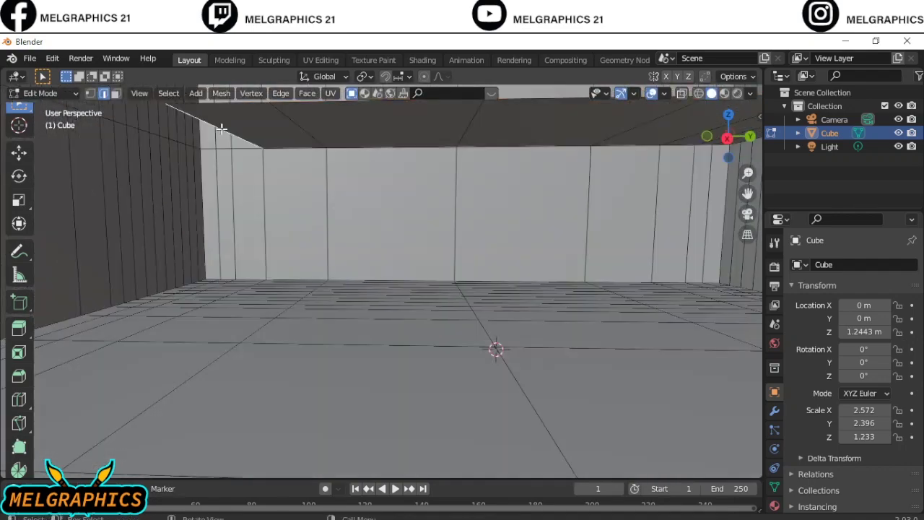
{"action": "key", "text": "e"}
{"action": "key", "text": "z"}
{"action": "left_click", "coordinate": [251, 291]}
{"action": "middle_click_drag", "start_coordinate": [252, 291], "coordinate": [36, 99]}
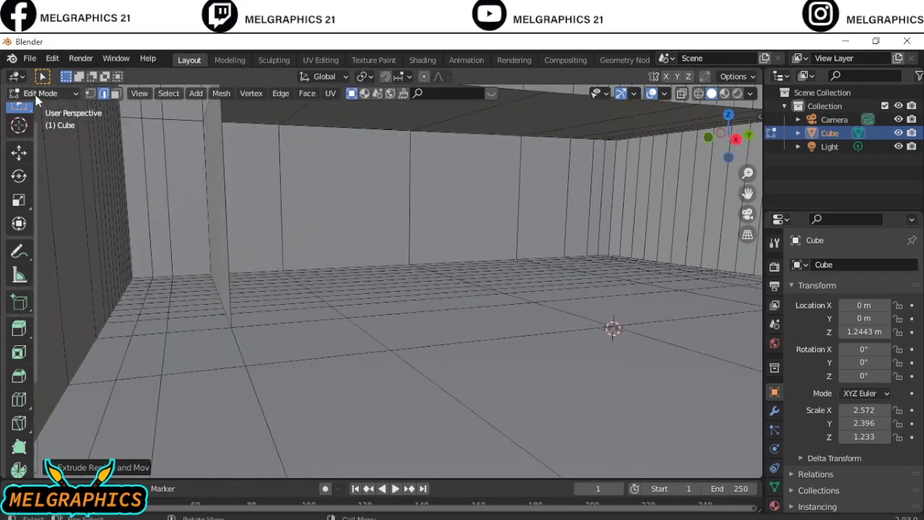
Step: Extrude a floor strip and the wall edges about 1.205 m to complete the partitions
{"action": "left_click", "coordinate": [202, 304]}
{"action": "middle_click_drag", "start_coordinate": [201, 304], "coordinate": [160, 281]}
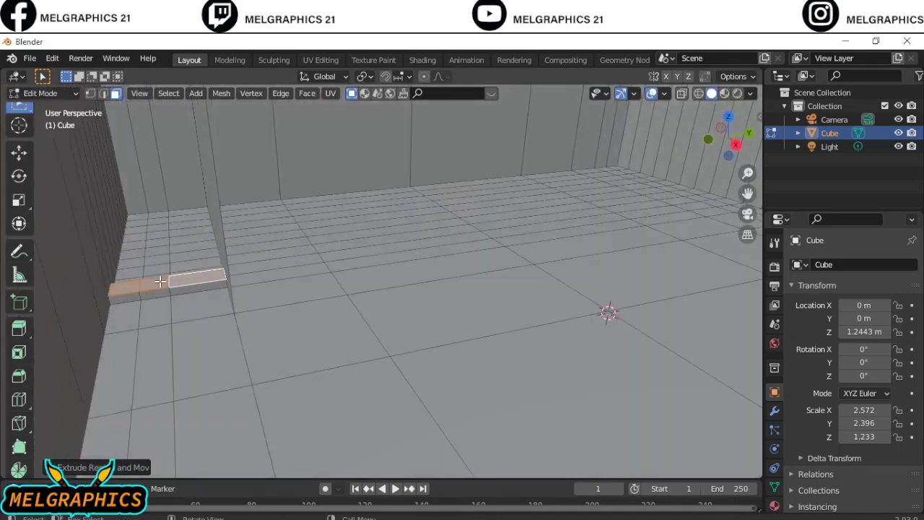
{"action": "mouse_move", "coordinate": [179, 346]}
{"action": "middle_mouse_down"}
{"action": "mouse_move", "coordinate": [149, 256]}
{"action": "mouse_move", "coordinate": [210, 270]}
{"action": "middle_mouse_up"}
{"action": "left_click", "coordinate": [149, 255], "text": "ctrl"}
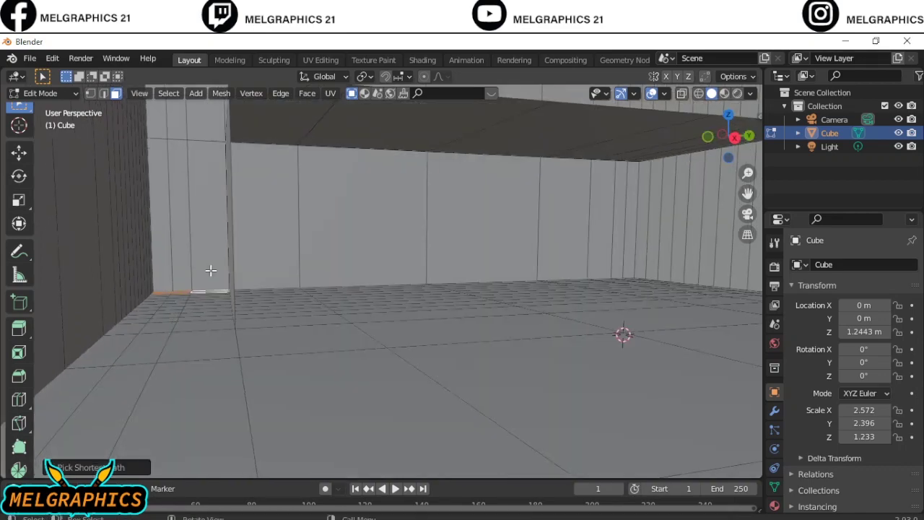
{"action": "left_click", "coordinate": [189, 129]}
{"action": "middle_click_drag", "start_coordinate": [190, 128], "coordinate": [217, 289]}
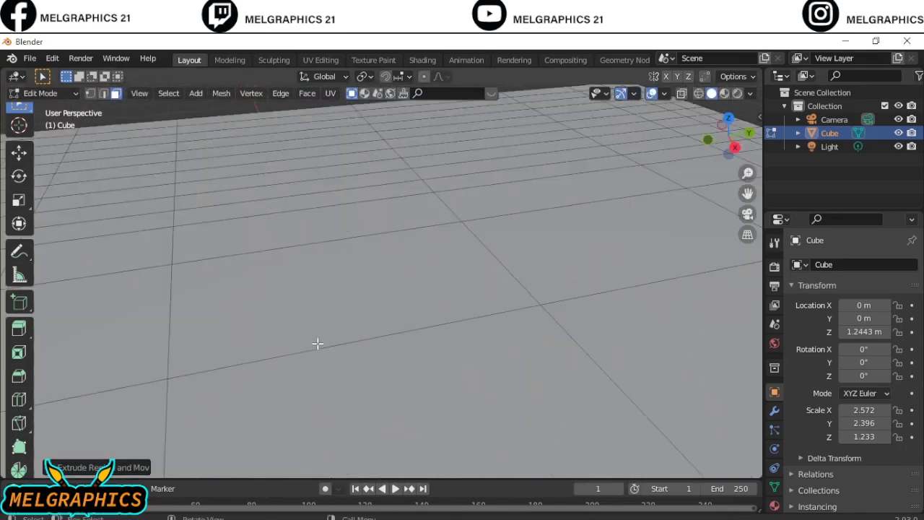
{"action": "mouse_move", "coordinate": [320, 345]}
{"action": "middle_mouse_down"}
{"action": "mouse_move", "coordinate": [420, 372]}
{"action": "mouse_move", "coordinate": [565, 243]}
{"action": "mouse_move", "coordinate": [176, 367]}
{"action": "mouse_move", "coordinate": [361, 423]}
{"action": "mouse_move", "coordinate": [715, 377]}
{"action": "mouse_move", "coordinate": [450, 402]}
{"action": "mouse_move", "coordinate": [419, 330]}
{"action": "mouse_move", "coordinate": [398, 217]}
{"action": "middle_mouse_up"}
{"action": "scroll", "coordinate": [421, 372], "scroll_direction": "up", "scroll_amount": 3}
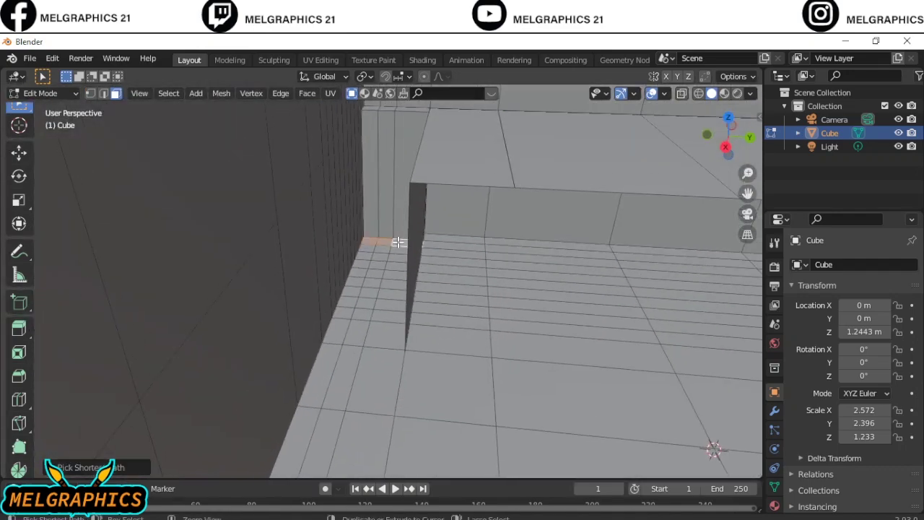
Step: Extrude successive floor faces upward, each one step higher, to form stairs against the partition
{"action": "key", "text": "e"}
{"action": "left_click", "coordinate": [394, 153]}
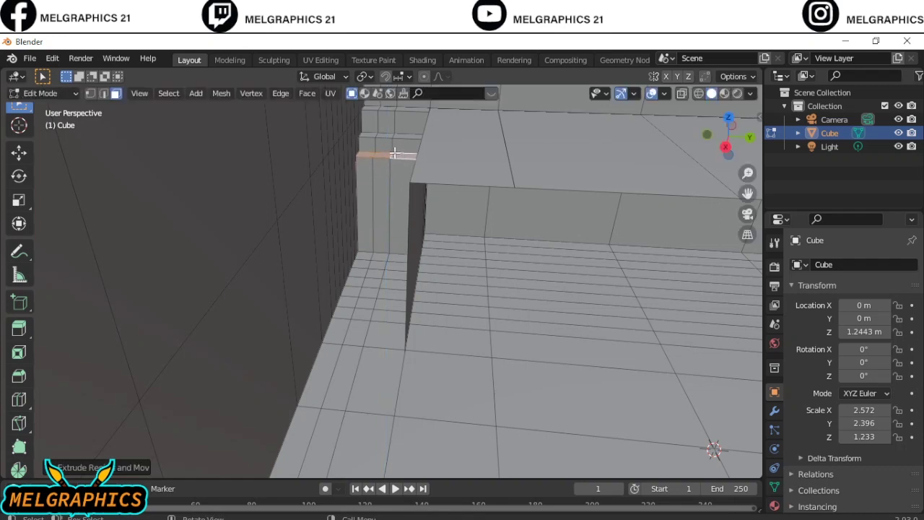
{"action": "key", "text": "e"}
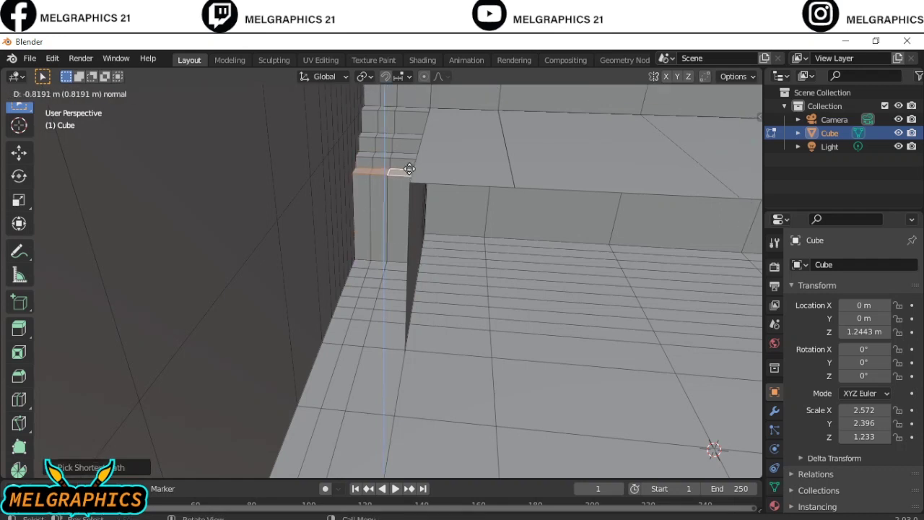
{"action": "left_click", "coordinate": [377, 264], "text": "ctrl"}
{"action": "key", "text": "e"}
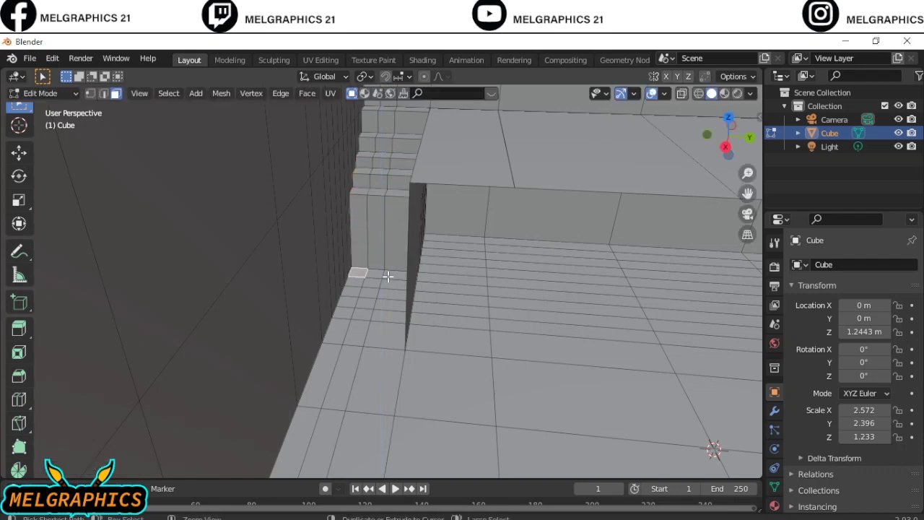
{"action": "key", "text": "e"}
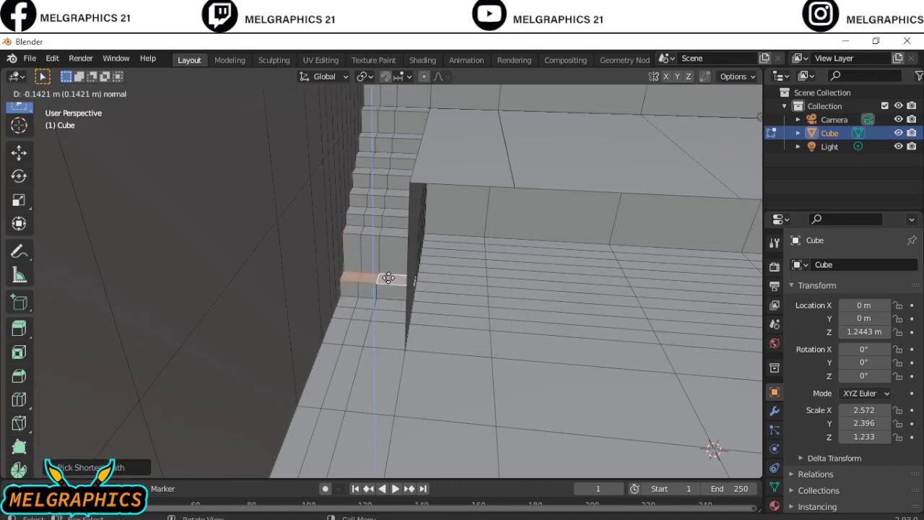
{"action": "key", "text": "e"}
{"action": "left_click", "coordinate": [368, 303]}
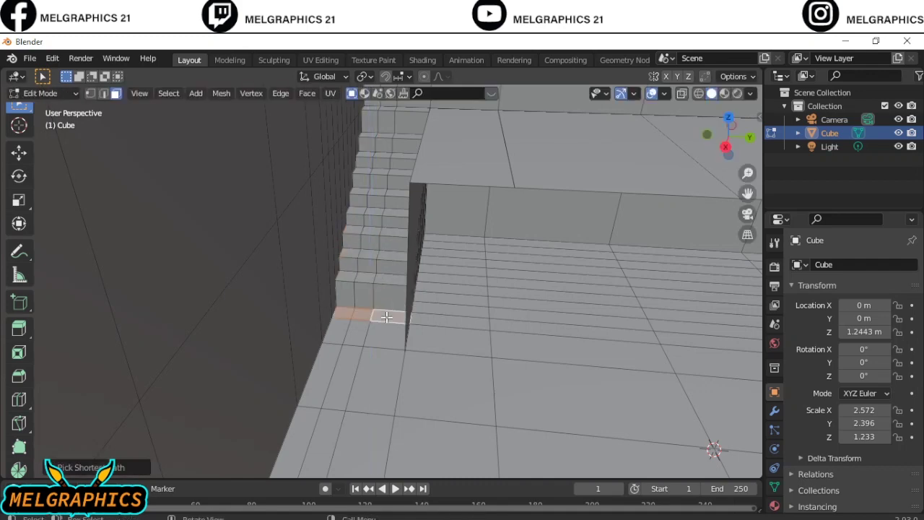
{"action": "key", "text": "e"}
{"action": "left_click", "coordinate": [385, 298]}
{"action": "middle_click_drag", "start_coordinate": [385, 299], "coordinate": [178, 180]}
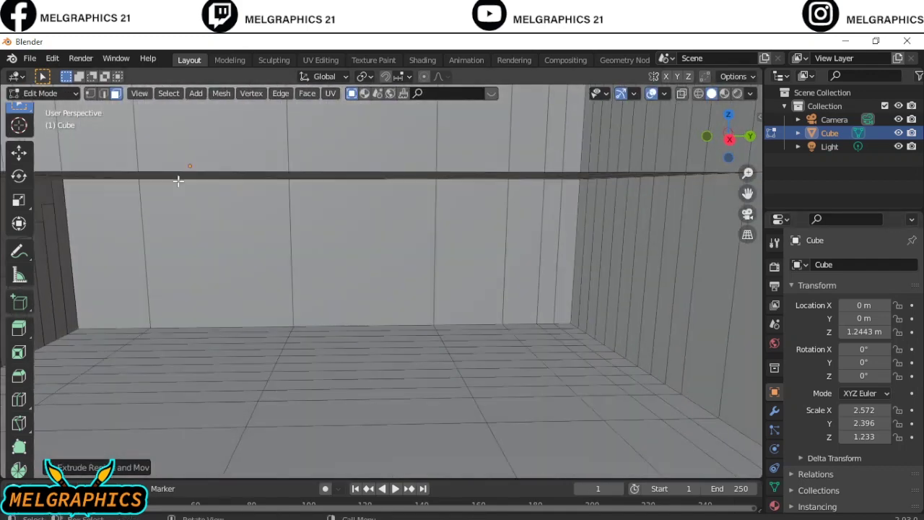
Step: Add loop cuts across the walls and floor to mark out the upper-wall opening
{"action": "left_click", "coordinate": [22, 397]}
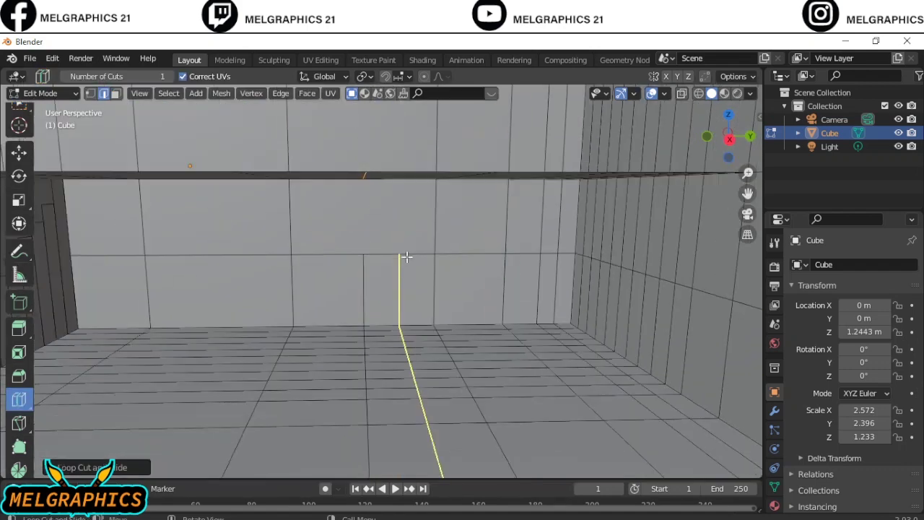
{"action": "left_click", "coordinate": [405, 257]}
{"action": "mouse_move", "coordinate": [405, 258]}
{"action": "middle_mouse_down"}
{"action": "mouse_move", "coordinate": [390, 109]}
{"action": "mouse_move", "coordinate": [244, 146]}
{"action": "middle_mouse_up"}
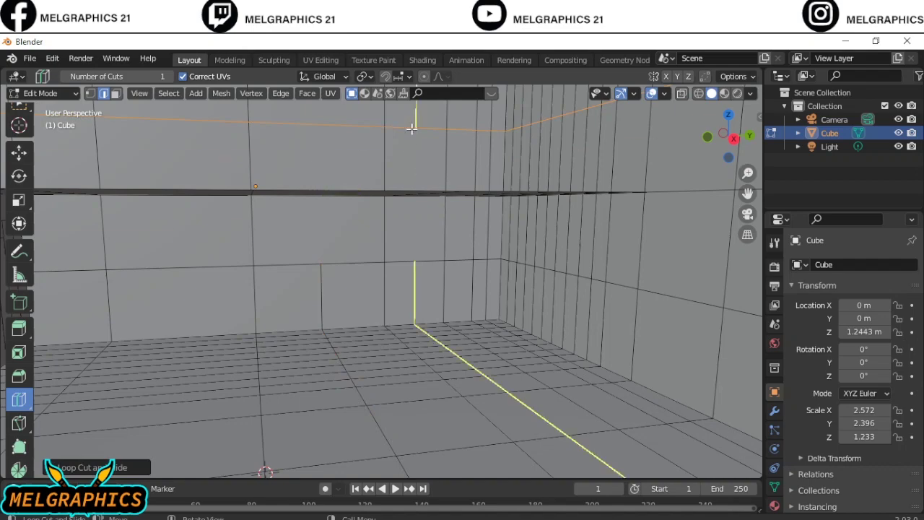
{"action": "mouse_move", "coordinate": [412, 128]}
{"action": "middle_mouse_down"}
{"action": "mouse_move", "coordinate": [371, 244]}
{"action": "mouse_move", "coordinate": [270, 176]}
{"action": "middle_mouse_up"}
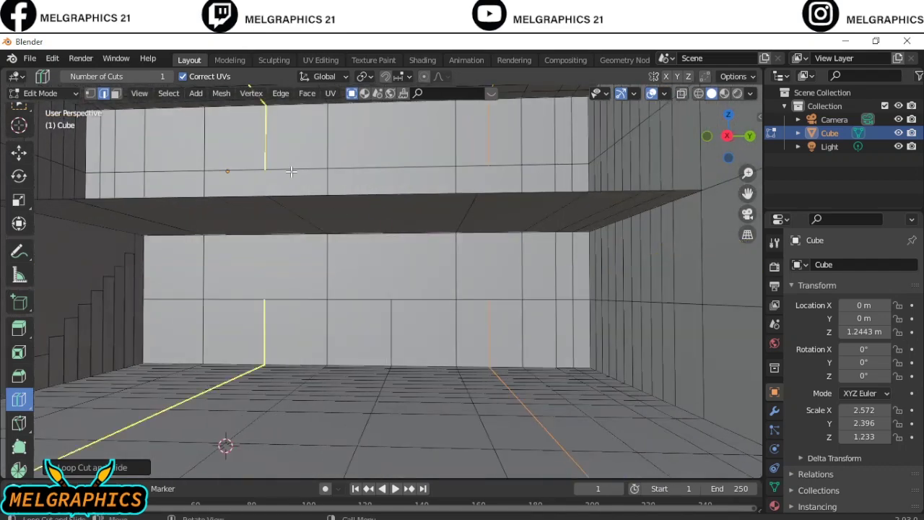
{"action": "mouse_move", "coordinate": [398, 146]}
{"action": "middle_mouse_down"}
{"action": "mouse_move", "coordinate": [633, 279]}
{"action": "mouse_move", "coordinate": [614, 253]}
{"action": "mouse_move", "coordinate": [287, 181]}
{"action": "mouse_move", "coordinate": [332, 202]}
{"action": "mouse_move", "coordinate": [225, 119]}
{"action": "middle_mouse_up"}
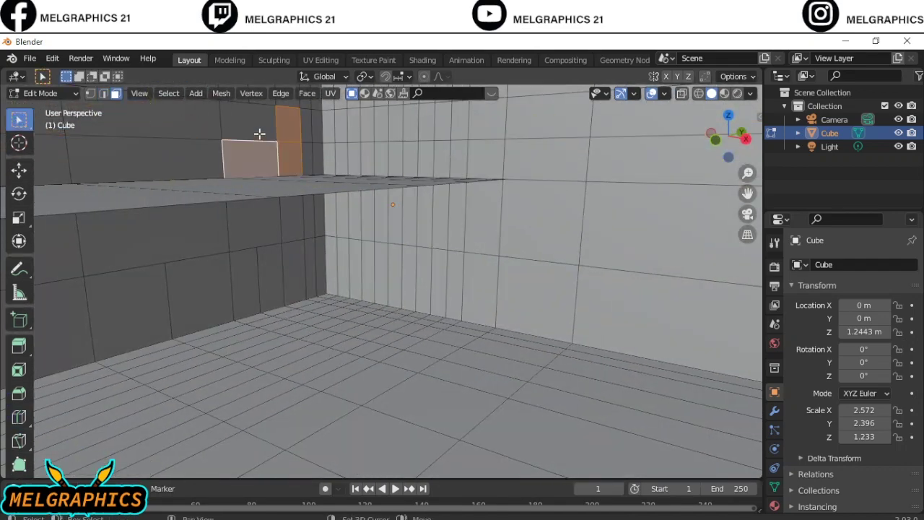
Step: Delete the selected wall faces to open stacked window holes above and below the ledge
{"action": "key", "text": "x"}
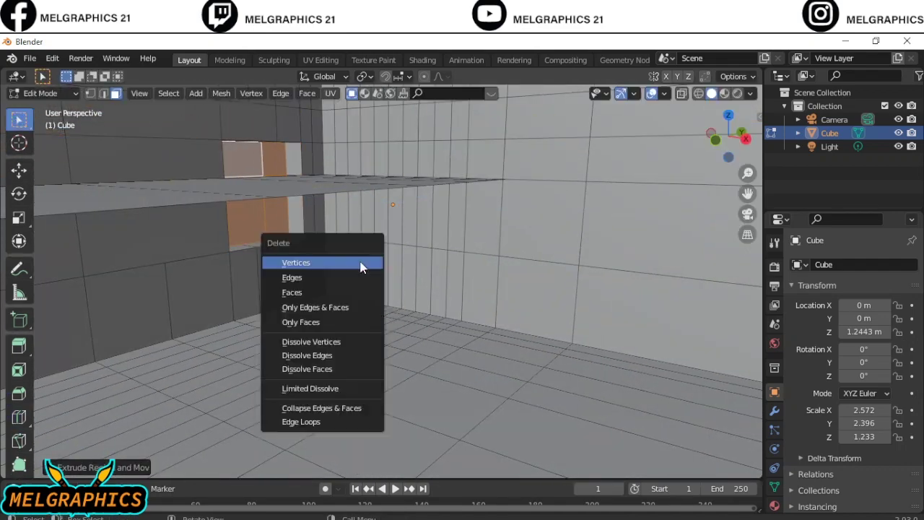
{"action": "left_click", "coordinate": [350, 291]}
{"action": "middle_click_drag", "start_coordinate": [347, 301], "coordinate": [293, 339]}
Step: Switch to Object Mode, zoom in, and put the house cube back into Edit Mode
{"action": "left_click", "coordinate": [43, 93]}
{"action": "left_click", "coordinate": [43, 108]}
{"action": "scroll", "coordinate": [310, 325], "scroll_direction": "up", "scroll_amount": 5}
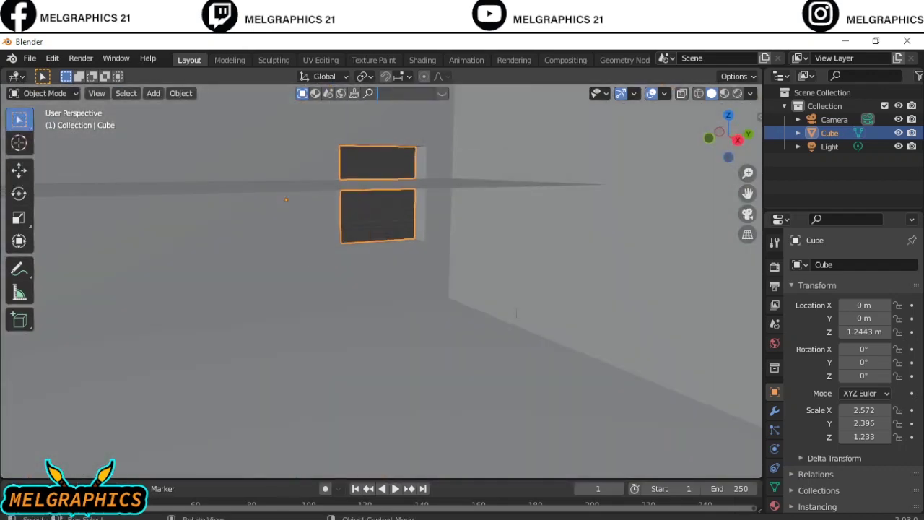
{"action": "left_click", "coordinate": [43, 124]}
{"action": "left_click", "coordinate": [488, 93]}
Step: Select a rectangular block of the box's top faces and separate it into Cube.001
{"action": "scroll", "coordinate": [457, 192], "scroll_direction": "down", "scroll_amount": 5}
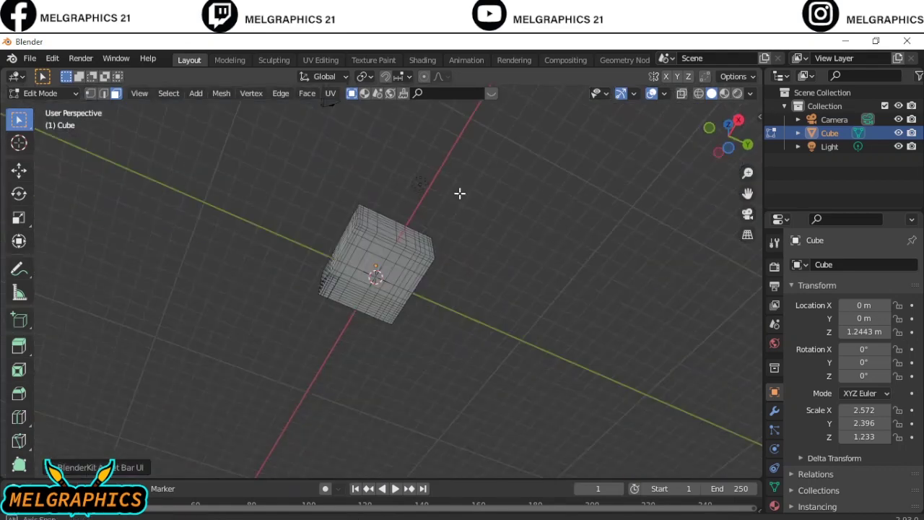
{"action": "scroll", "coordinate": [457, 192], "scroll_direction": "up", "scroll_amount": 4}
{"action": "middle_click_drag", "start_coordinate": [458, 192], "coordinate": [368, 213]}
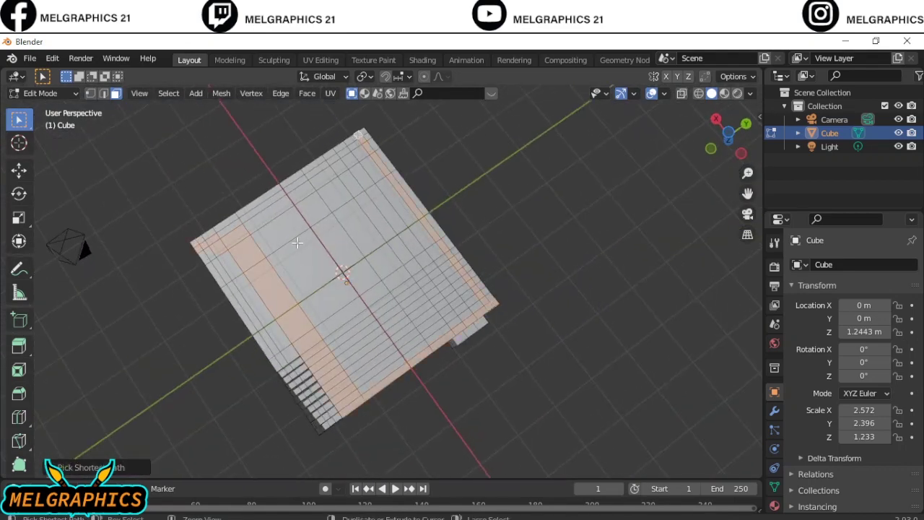
{"action": "scroll", "coordinate": [296, 242], "scroll_direction": "up", "scroll_amount": 3}
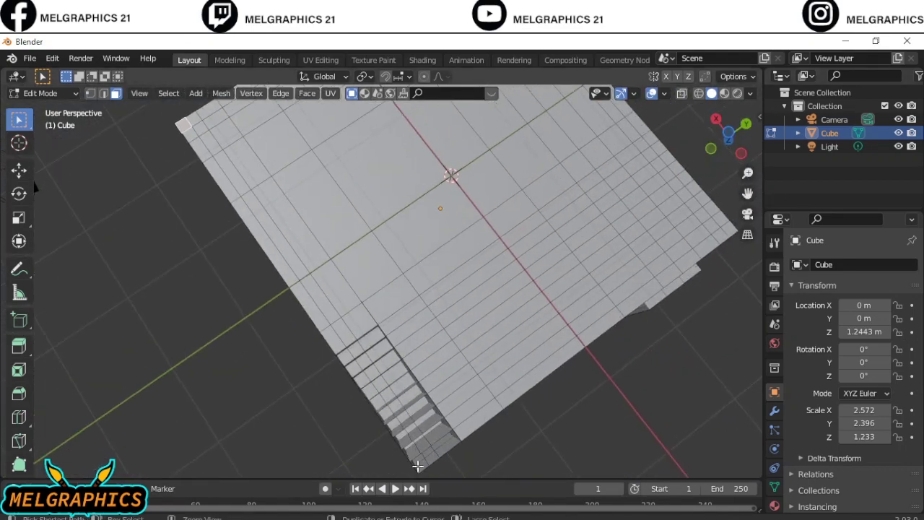
{"action": "mouse_move", "coordinate": [297, 243]}
{"action": "middle_mouse_down"}
{"action": "mouse_move", "coordinate": [358, 287]}
{"action": "mouse_move", "coordinate": [421, 293]}
{"action": "mouse_move", "coordinate": [402, 403]}
{"action": "mouse_move", "coordinate": [558, 342]}
{"action": "middle_mouse_up"}
{"action": "left_click", "coordinate": [358, 287], "text": "alt"}
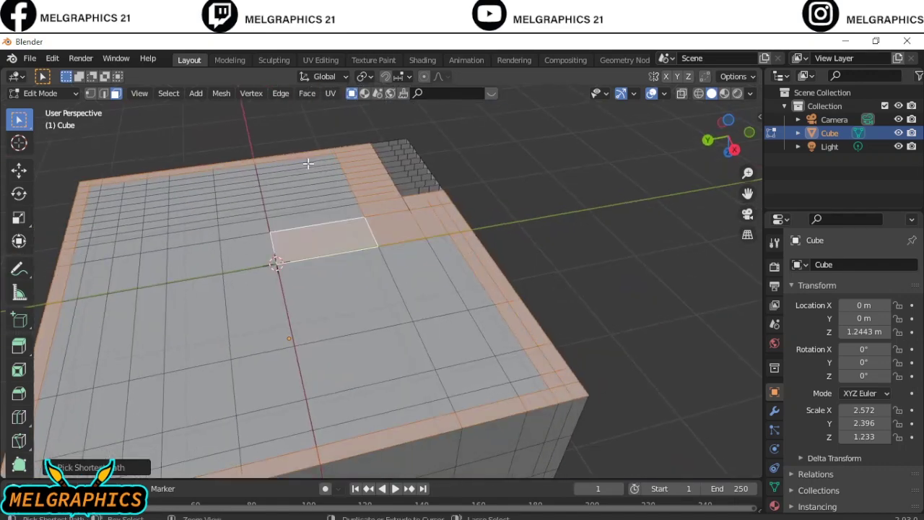
{"action": "mouse_move", "coordinate": [181, 173]}
{"action": "middle_mouse_down"}
{"action": "mouse_move", "coordinate": [320, 231]}
{"action": "mouse_move", "coordinate": [684, 268]}
{"action": "middle_mouse_up"}
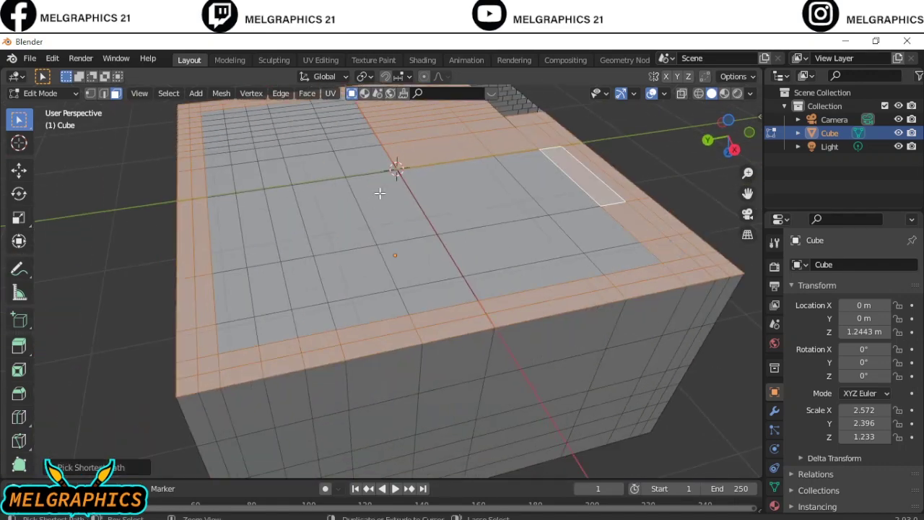
{"action": "left_click", "coordinate": [379, 194], "text": "ctrl+shift"}
{"action": "middle_click_drag", "start_coordinate": [380, 193], "coordinate": [316, 123]}
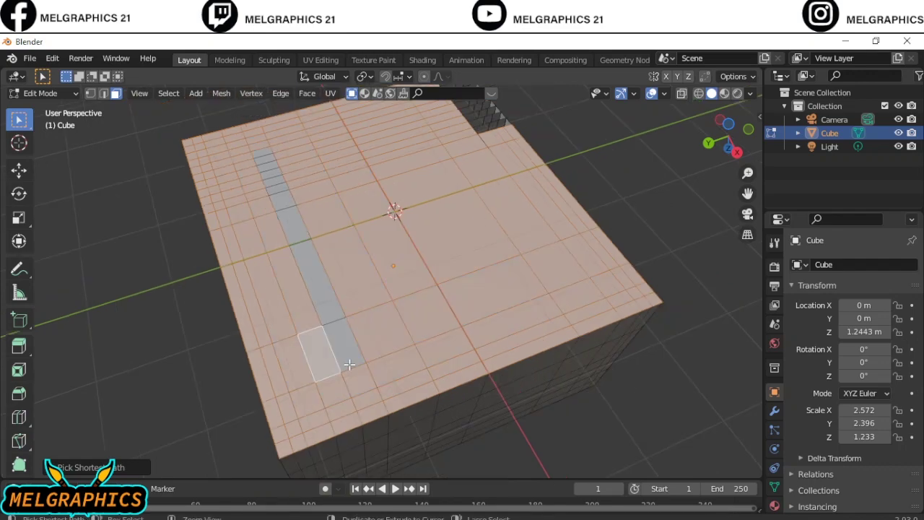
{"action": "right_click", "coordinate": [383, 307]}
{"action": "left_click", "coordinate": [443, 454]}
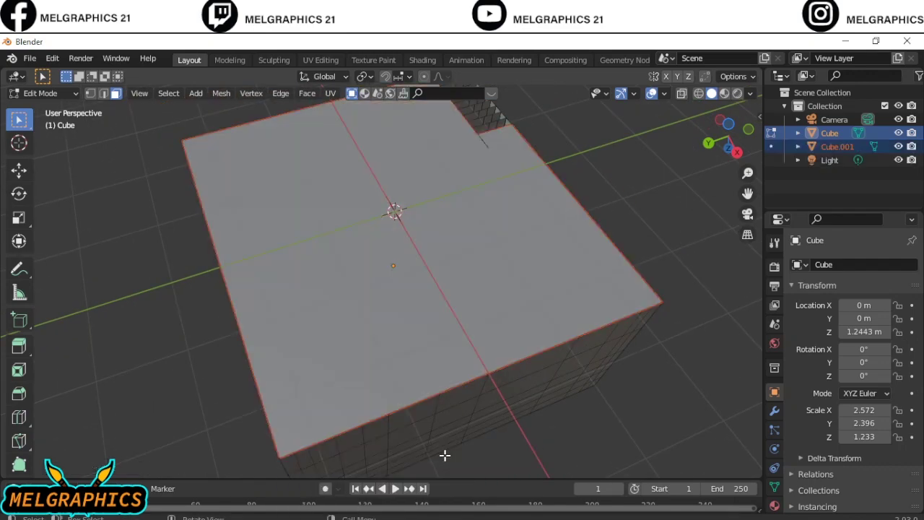
{"action": "middle_click_drag", "start_coordinate": [444, 454], "coordinate": [544, 200]}
Step: From top view, extrude the inner top faces downward to begin the recessed grooves
{"action": "key", "text": "KP_7"}
{"action": "key", "text": "alt+a"}
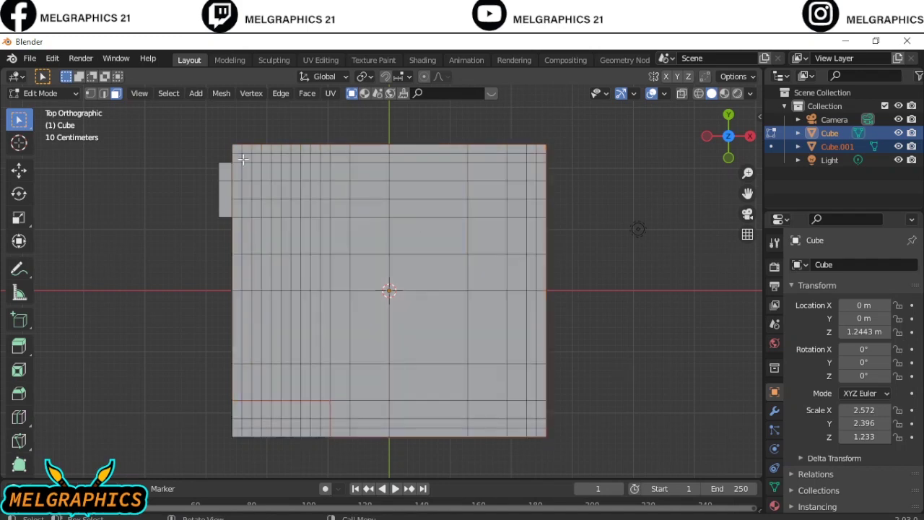
{"action": "middle_click_drag", "start_coordinate": [539, 154], "coordinate": [363, 181]}
{"action": "key", "text": "e"}
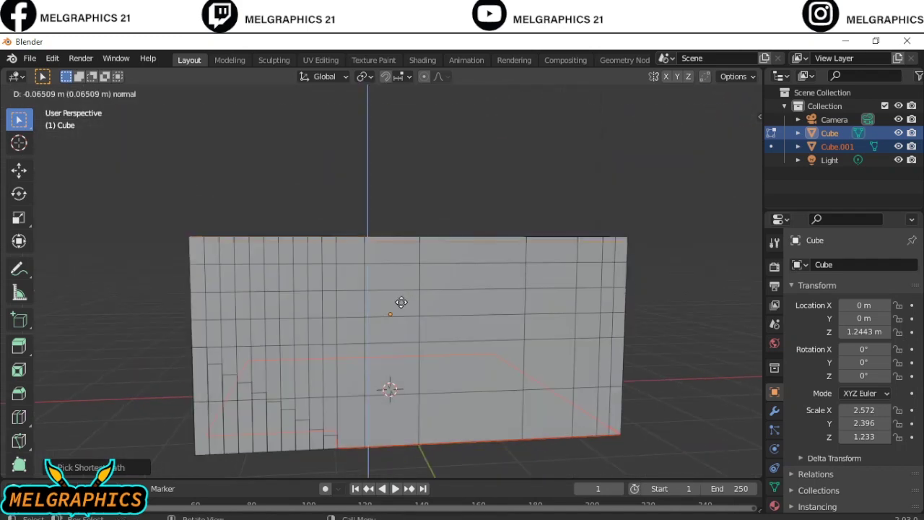
{"action": "left_click", "coordinate": [401, 293]}
{"action": "middle_click_drag", "start_coordinate": [401, 293], "coordinate": [401, 293]}
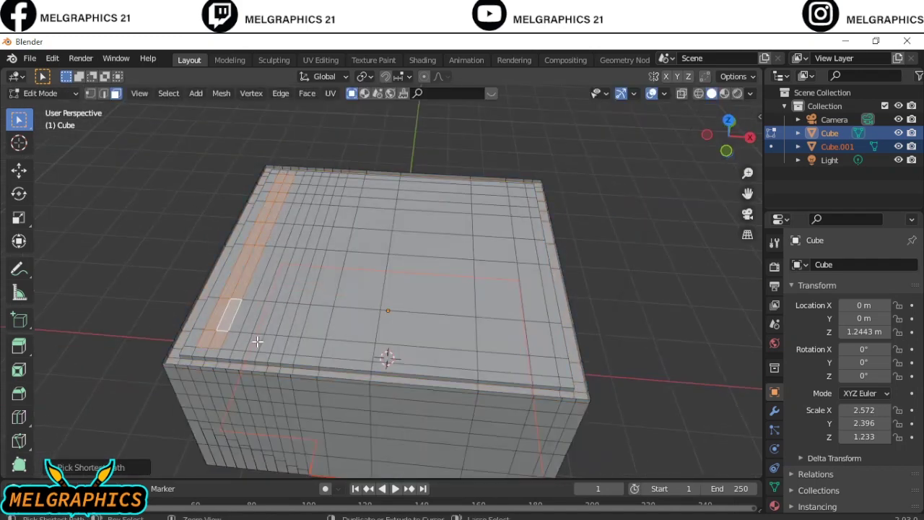
{"action": "mouse_move", "coordinate": [308, 209]}
{"action": "middle_mouse_down"}
{"action": "mouse_move", "coordinate": [462, 258]}
{"action": "mouse_move", "coordinate": [445, 306]}
{"action": "middle_mouse_up"}
{"action": "key", "text": "e"}
{"action": "left_click", "coordinate": [433, 300]}
Step: Add loop cuts and another extrusion to deepen the stepped grooves, returning to face select
{"action": "left_click", "coordinate": [18, 418]}
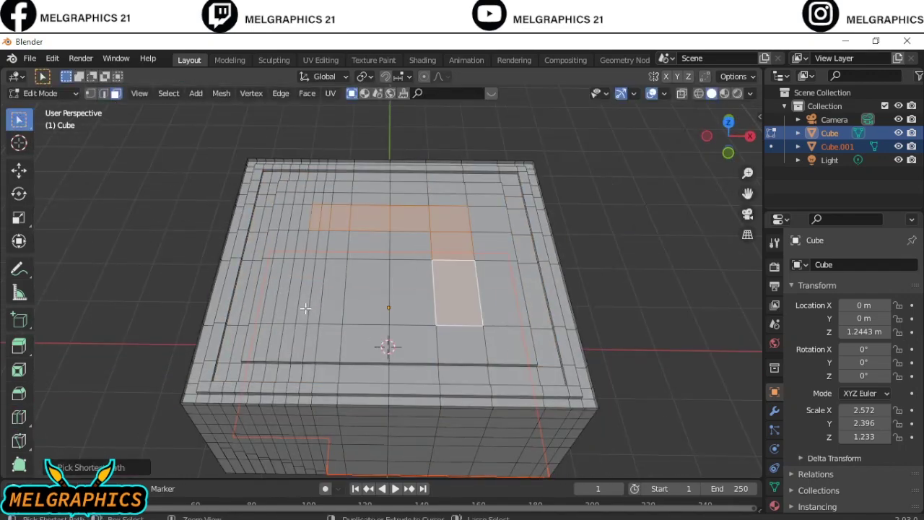
{"action": "mouse_move", "coordinate": [305, 309]}
{"action": "middle_mouse_down"}
{"action": "mouse_move", "coordinate": [439, 270]}
{"action": "mouse_move", "coordinate": [371, 354]}
{"action": "mouse_move", "coordinate": [367, 335]}
{"action": "middle_mouse_up"}
{"action": "key", "text": "e"}
{"action": "left_click", "coordinate": [439, 270]}
{"action": "scroll", "coordinate": [372, 355], "scroll_direction": "down", "scroll_amount": 5}
{"action": "scroll", "coordinate": [363, 306], "scroll_direction": "down", "scroll_amount": 5}
{"action": "key", "text": "ctrl+r"}
{"action": "key", "text": "w"}
{"action": "key", "text": "3"}
Step: Select and extrude more top faces to finish the concentric groove rings
{"action": "left_click", "coordinate": [350, 192], "text": "ctrl"}
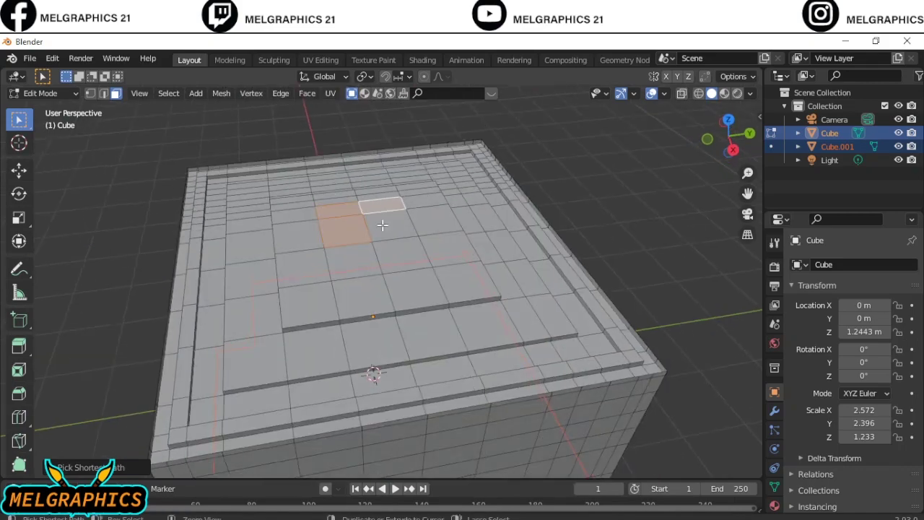
{"action": "middle_click_drag", "start_coordinate": [382, 225], "coordinate": [372, 402]}
{"action": "key", "text": "e"}
{"action": "left_click", "coordinate": [398, 366]}
{"action": "scroll", "coordinate": [451, 383], "scroll_direction": "up", "scroll_amount": 5}
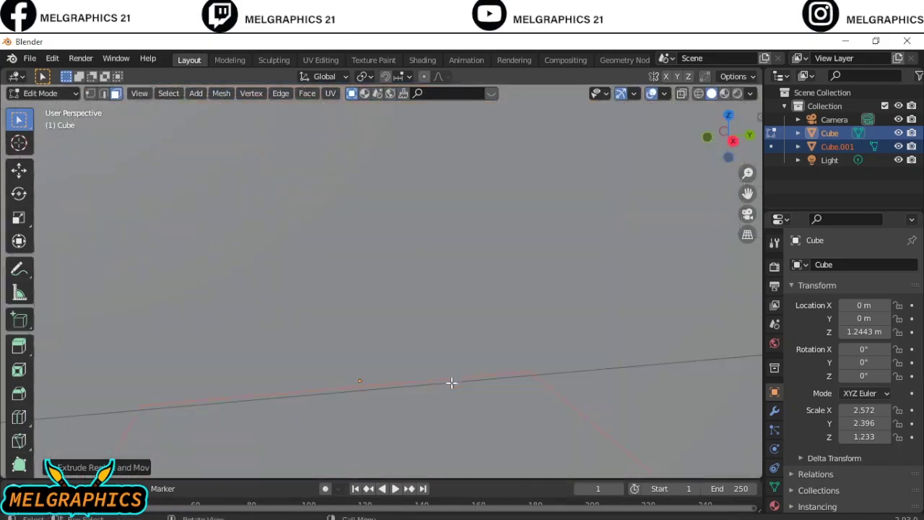
{"action": "scroll", "coordinate": [452, 382], "scroll_direction": "down", "scroll_amount": 5}
{"action": "middle_click_drag", "start_coordinate": [415, 373], "coordinate": [280, 325]}
Step: Return to Object Mode and show the BlenderKit asset tools in the sidebar
{"action": "left_click", "coordinate": [71, 109]}
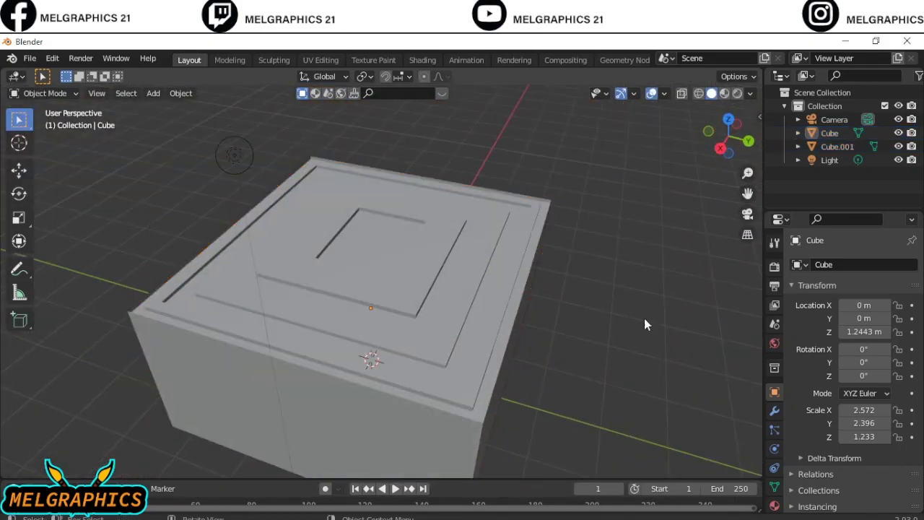
{"action": "key", "text": "n"}
{"action": "left_click", "coordinate": [755, 215]}
Step: Separate the house's top rings into a new object, Cube.002
{"action": "left_click", "coordinate": [533, 281]}
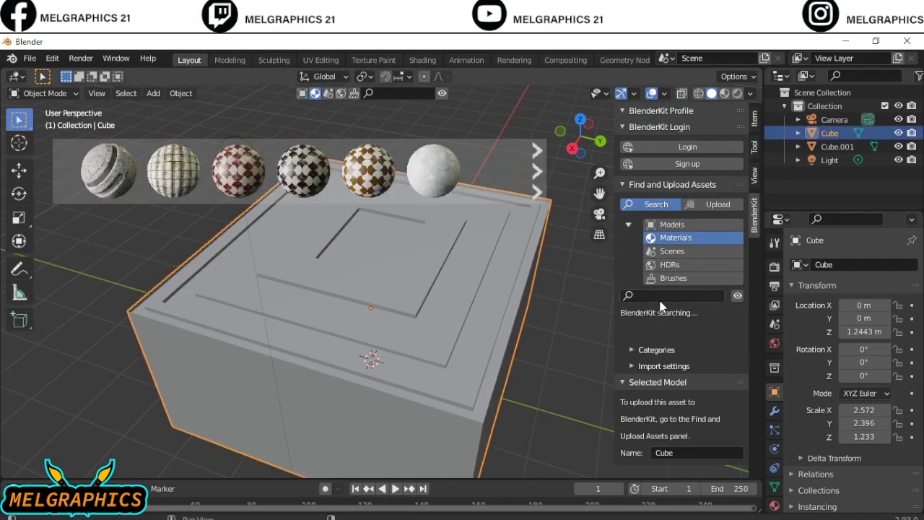
{"action": "left_click", "coordinate": [45, 93]}
{"action": "left_click", "coordinate": [36, 106]}
{"action": "mouse_move", "coordinate": [506, 325]}
{"action": "middle_mouse_down"}
{"action": "mouse_move", "coordinate": [548, 404]}
{"action": "mouse_move", "coordinate": [479, 289]}
{"action": "mouse_move", "coordinate": [499, 406]}
{"action": "mouse_move", "coordinate": [282, 369]}
{"action": "mouse_move", "coordinate": [448, 404]}
{"action": "middle_mouse_up"}
{"action": "scroll", "coordinate": [559, 411], "scroll_direction": "up", "scroll_amount": 3}
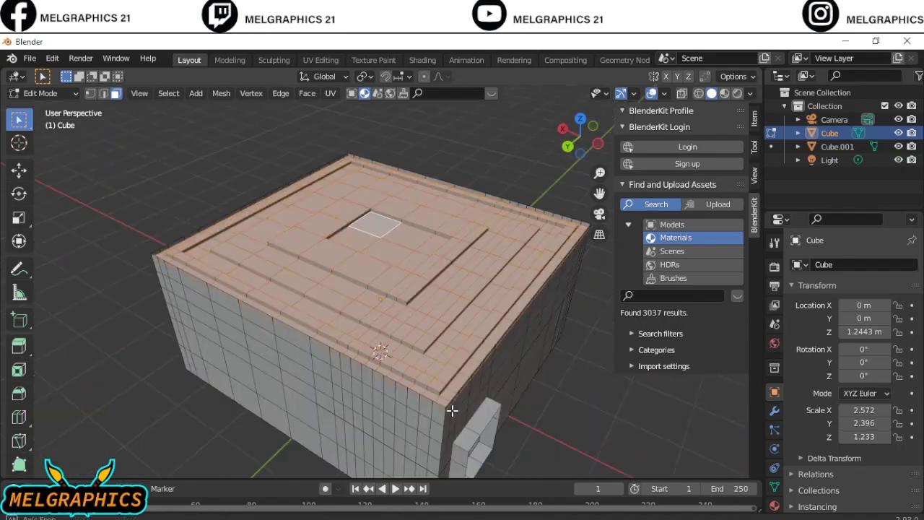
{"action": "right_click", "coordinate": [318, 310]}
{"action": "left_click", "coordinate": [404, 306]}
{"action": "key", "text": "Tab"}
Step: Search BlenderKit for a wooden ceiling material and apply it to Cube.002
{"action": "left_click", "coordinate": [357, 295]}
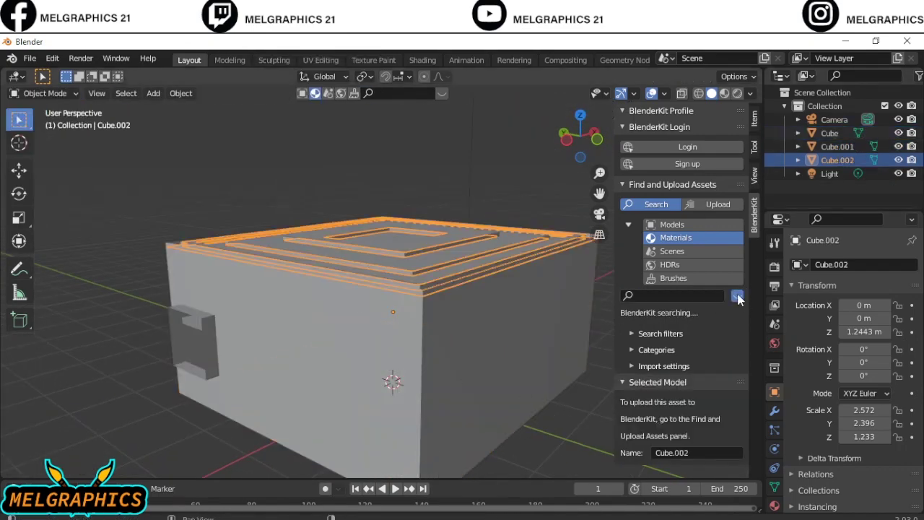
{"action": "left_click", "coordinate": [678, 292]}
{"action": "type", "text": "g"}
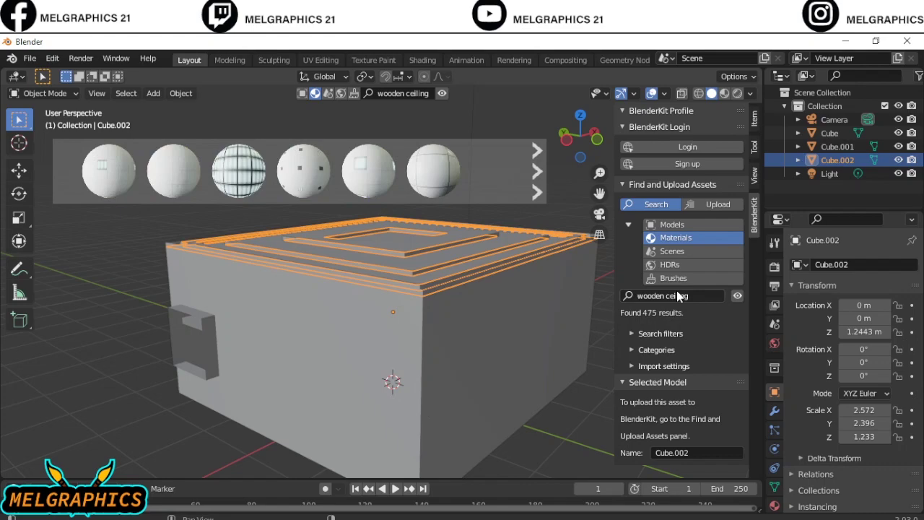
{"action": "key", "text": "Return"}
{"action": "left_click_drag", "start_coordinate": [208, 181], "coordinate": [410, 296]}
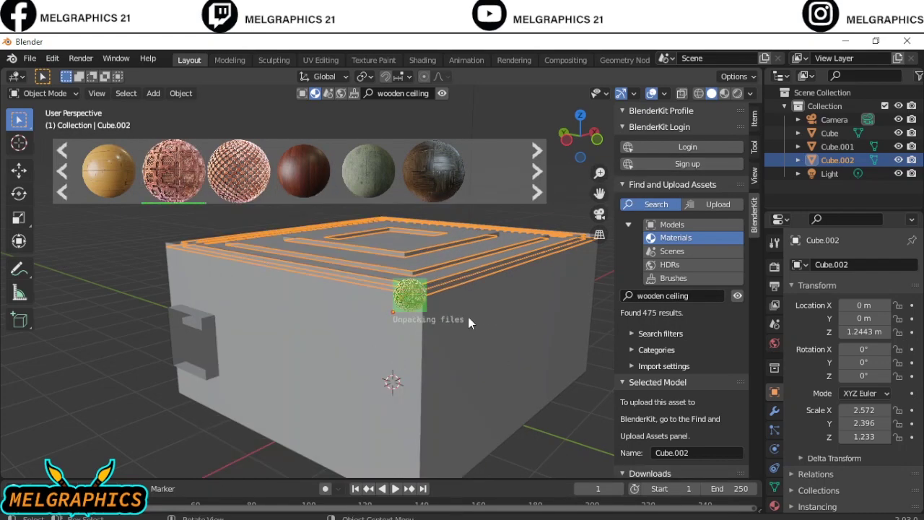
{"action": "mouse_move", "coordinate": [386, 357]}
{"action": "middle_mouse_down"}
{"action": "mouse_move", "coordinate": [473, 366]}
{"action": "mouse_move", "coordinate": [98, 372]}
{"action": "middle_mouse_up"}
{"action": "scroll", "coordinate": [481, 380], "scroll_direction": "up", "scroll_amount": 5}
{"action": "scroll", "coordinate": [98, 373], "scroll_direction": "down", "scroll_amount": 5}
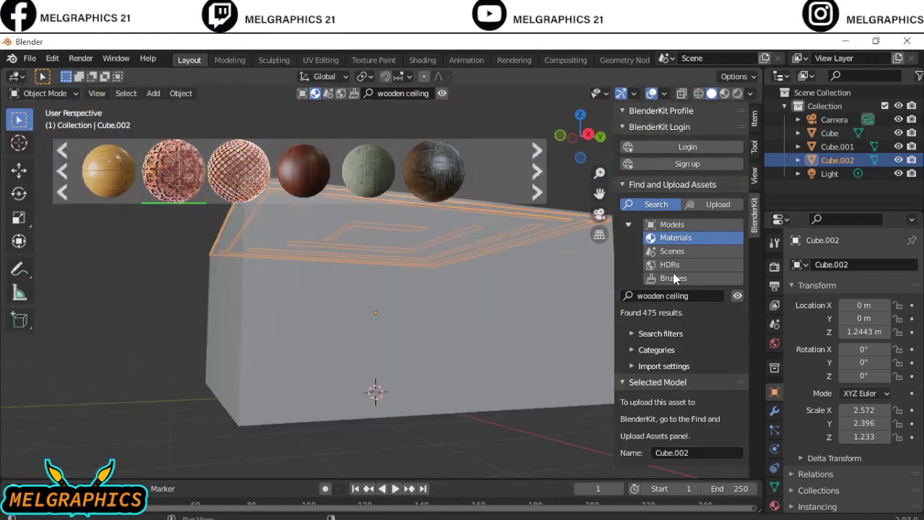
{"action": "middle_click_drag", "start_coordinate": [534, 294], "coordinate": [413, 319]}
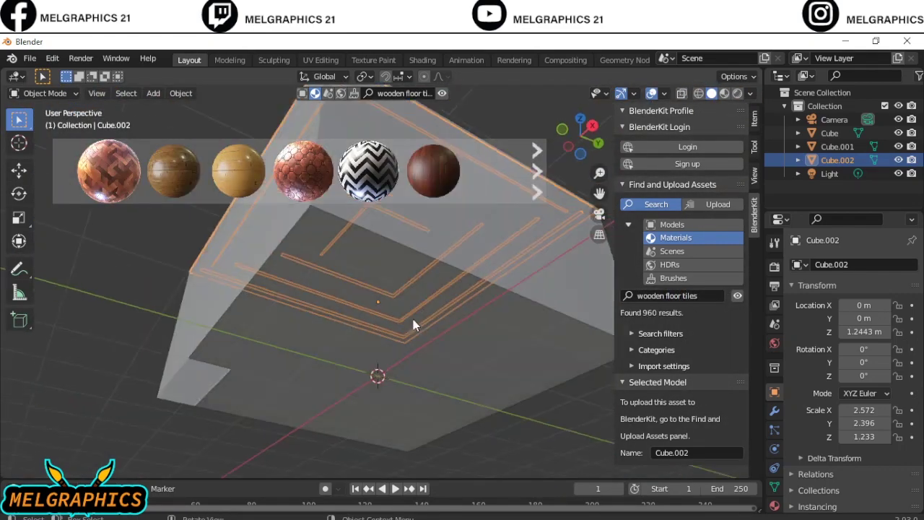
Step: Apply the wooden floor tiles material to Cube.001 and switch the BlenderKit search to models
{"action": "left_click", "coordinate": [413, 319]}
{"action": "mouse_move", "coordinate": [173, 170]}
{"action": "left_click_drag", "start_coordinate": [199, 179], "coordinate": [373, 313]}
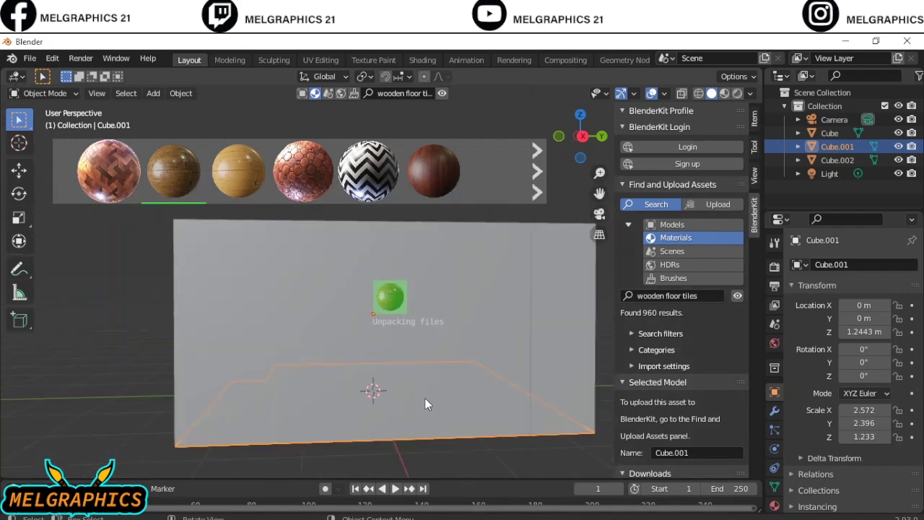
{"action": "middle_click_drag", "start_coordinate": [427, 409], "coordinate": [327, 412]}
{"action": "left_click", "coordinate": [672, 225]}
{"action": "type", "text": "L couches"}
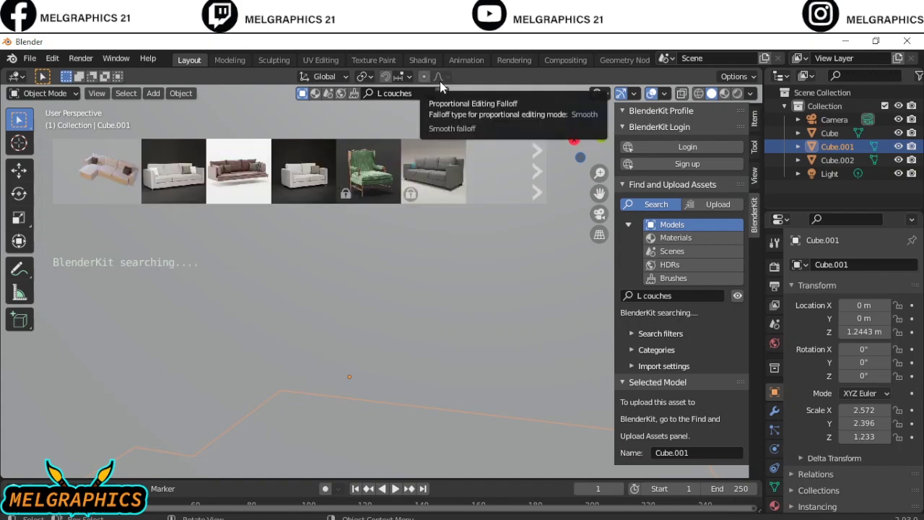
Step: Add the 50' TV and the L-shaped sofa from the BlenderKit results into the scene
{"action": "left_click", "coordinate": [535, 173]}
{"action": "left_click", "coordinate": [535, 175]}
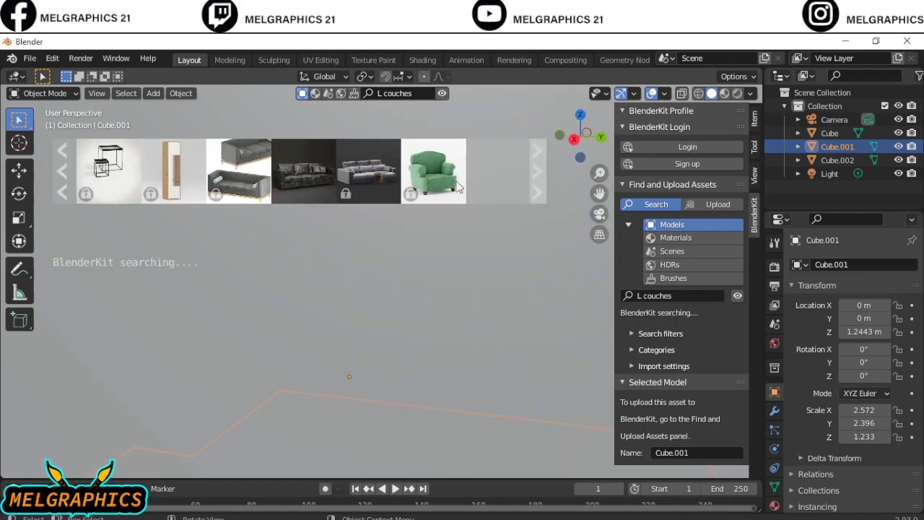
{"action": "mouse_move", "coordinate": [305, 163]}
{"action": "left_mouse_down"}
{"action": "mouse_move", "coordinate": [223, 258]}
{"action": "mouse_move", "coordinate": [181, 238]}
{"action": "left_mouse_up"}
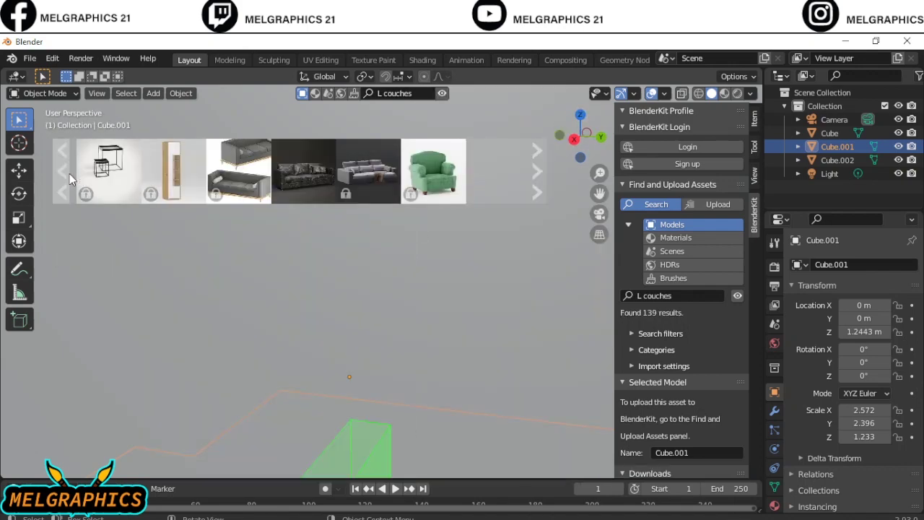
{"action": "left_click", "coordinate": [62, 173]}
{"action": "mouse_move", "coordinate": [238, 171]}
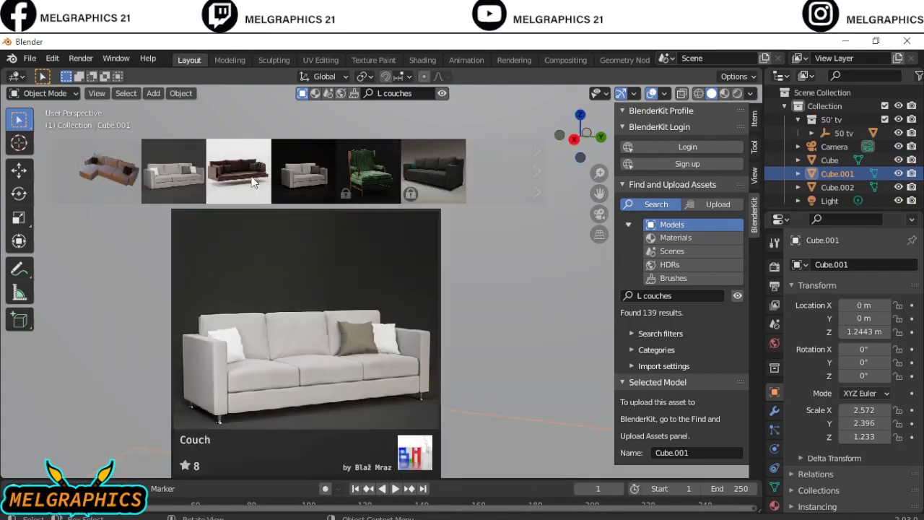
{"action": "scroll", "coordinate": [247, 173], "scroll_direction": "up", "scroll_amount": 3}
{"action": "left_click_drag", "start_coordinate": [97, 171], "coordinate": [383, 343]}
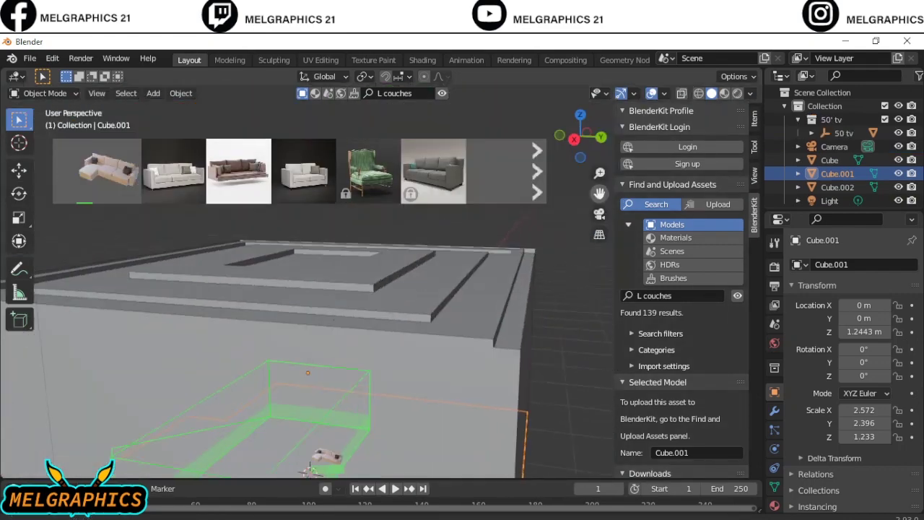
Step: Select the house mesh (Cube) and switch it to Edit Mode
{"action": "scroll", "coordinate": [296, 413], "scroll_direction": "up", "scroll_amount": 3}
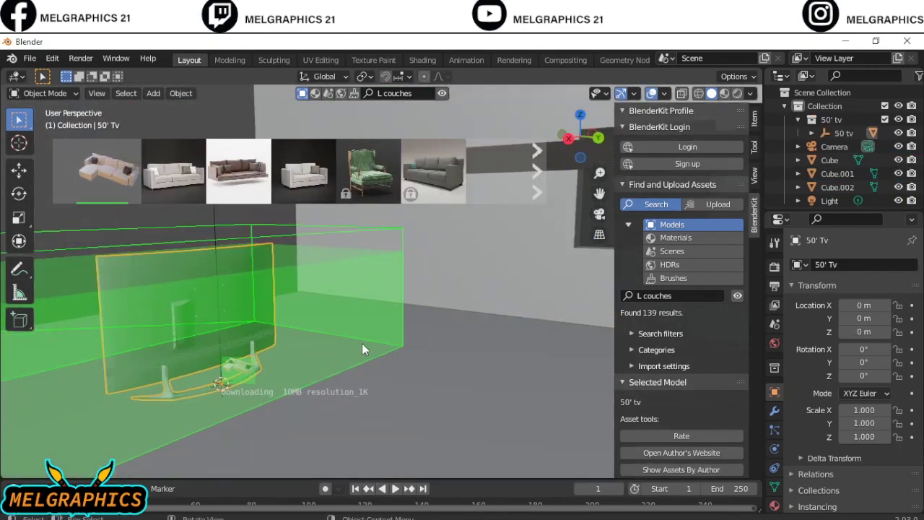
{"action": "scroll", "coordinate": [362, 343], "scroll_direction": "down", "scroll_amount": 3}
{"action": "scroll", "coordinate": [426, 323], "scroll_direction": "down", "scroll_amount": 3}
{"action": "left_click", "coordinate": [174, 202]}
{"action": "left_click", "coordinate": [45, 94]}
{"action": "left_click", "coordinate": [52, 125]}
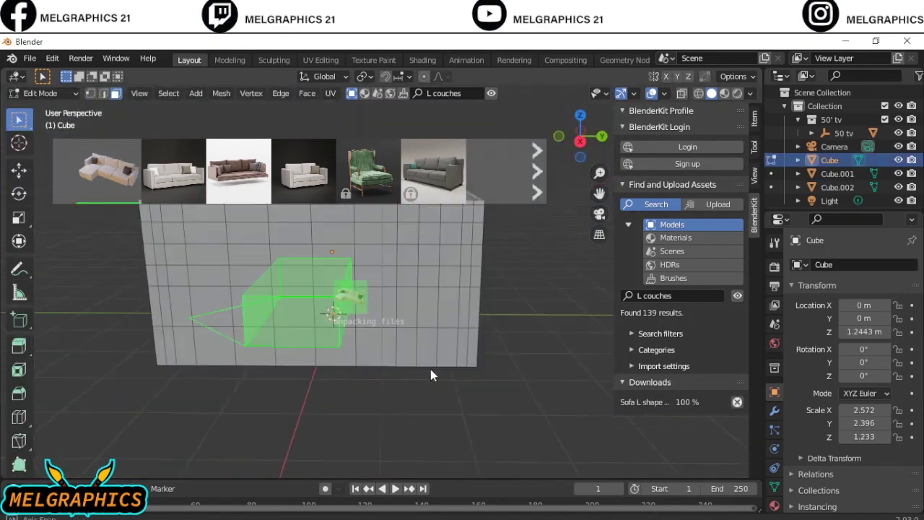
Step: Box-select the front wall faces in orthographic view and delete them with X > Faces
{"action": "middle_click_drag", "start_coordinate": [430, 369], "coordinate": [346, 329]}
{"action": "key", "text": "KP_1"}
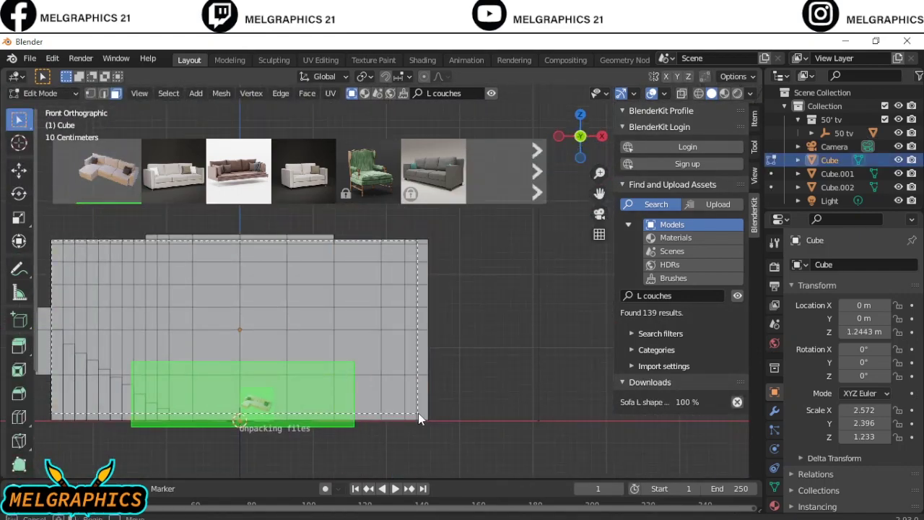
{"action": "middle_click_drag", "start_coordinate": [421, 412], "coordinate": [359, 288]}
{"action": "scroll", "coordinate": [357, 370], "scroll_direction": "down", "scroll_amount": 4}
{"action": "scroll", "coordinate": [356, 369], "scroll_direction": "up", "scroll_amount": 5}
{"action": "key", "text": "KP_3"}
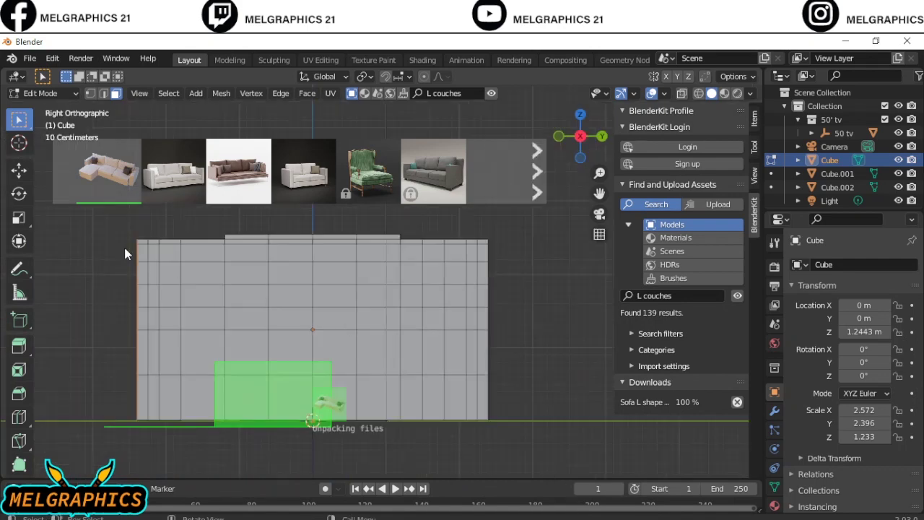
{"action": "left_click_drag", "start_coordinate": [123, 244], "coordinate": [448, 375]}
{"action": "key", "text": "x"}
{"action": "left_click", "coordinate": [405, 378]}
{"action": "mouse_move", "coordinate": [404, 378]}
{"action": "middle_mouse_down"}
{"action": "mouse_move", "coordinate": [352, 395]}
{"action": "mouse_move", "coordinate": [193, 390]}
{"action": "middle_mouse_up"}
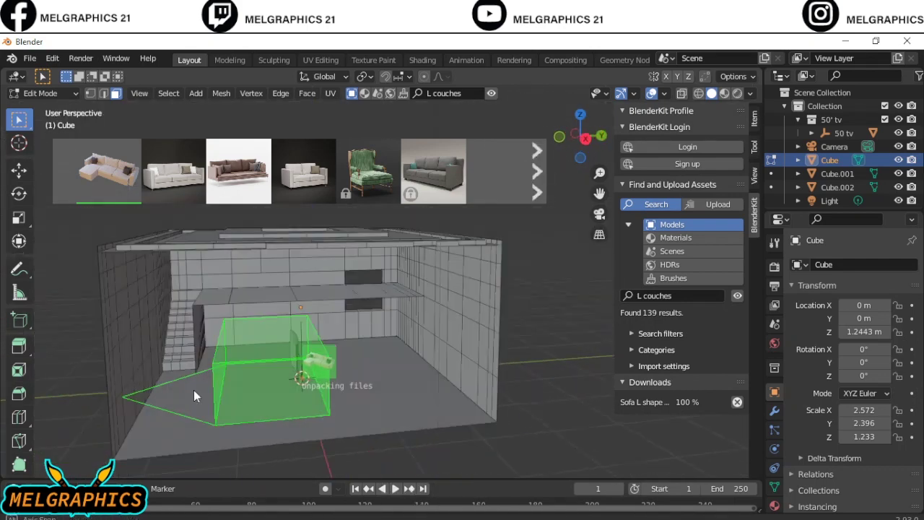
{"action": "mouse_move", "coordinate": [421, 382]}
{"action": "middle_mouse_down"}
{"action": "mouse_move", "coordinate": [320, 469]}
{"action": "mouse_move", "coordinate": [415, 430]}
{"action": "middle_mouse_up"}
Step: Return to Object Mode and nest the Sofa L shape 01 collection under Collection
{"action": "key", "text": "Tab"}
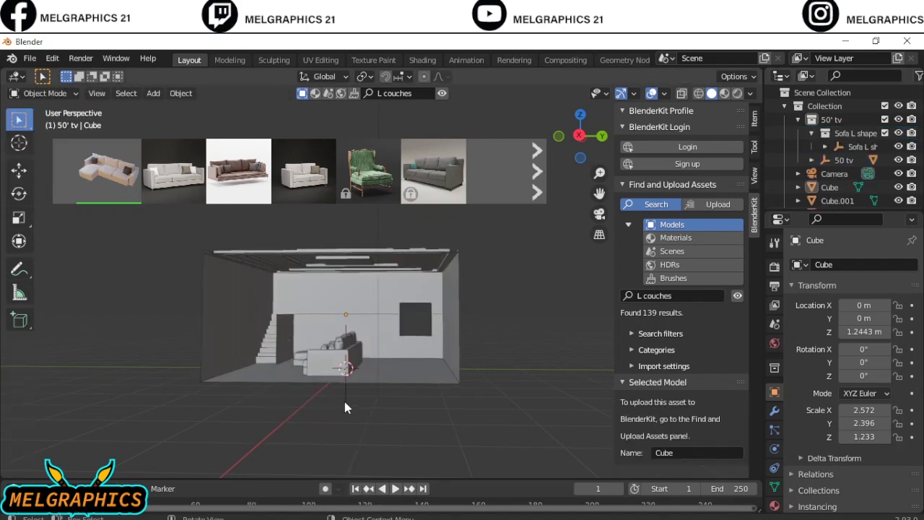
{"action": "middle_click_drag", "start_coordinate": [345, 401], "coordinate": [491, 360]}
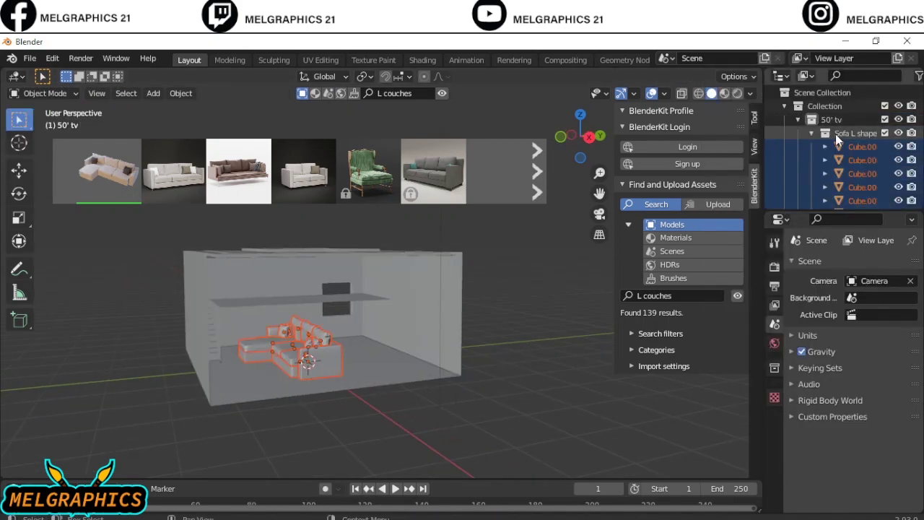
{"action": "left_click_drag", "start_coordinate": [836, 133], "coordinate": [838, 115]}
Step: Move the 50' Tv along the Y axis onto the side wall
{"action": "left_click", "coordinate": [844, 146]}
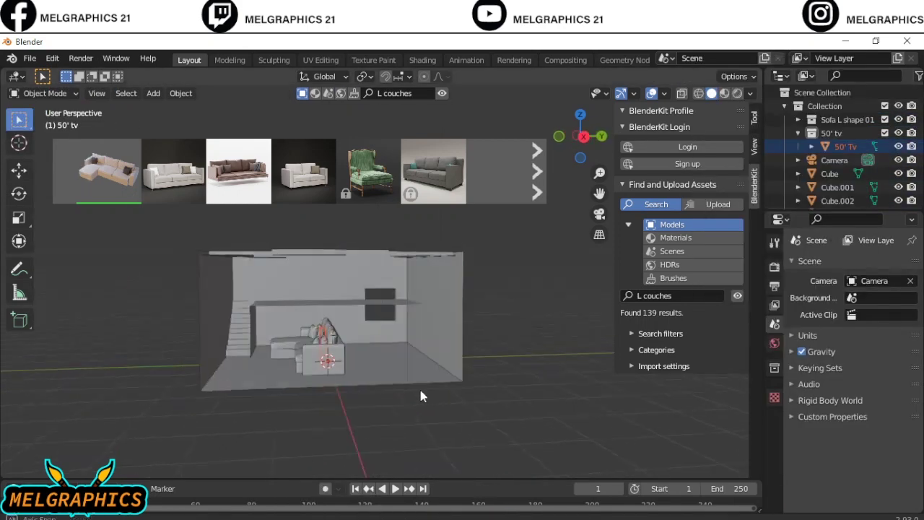
{"action": "scroll", "coordinate": [419, 387], "scroll_direction": "up", "scroll_amount": 3}
{"action": "key", "text": "g"}
{"action": "left_click", "coordinate": [525, 406]}
{"action": "scroll", "coordinate": [525, 399], "scroll_direction": "up", "scroll_amount": 2}
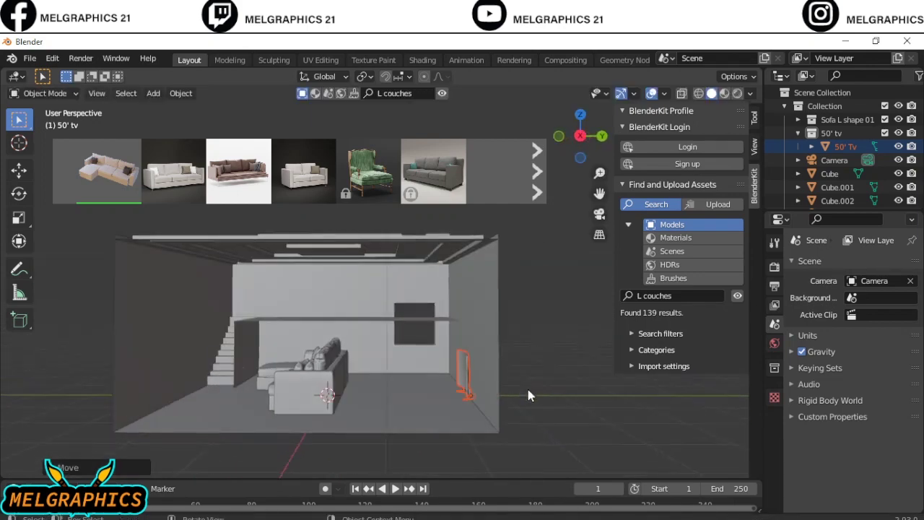
{"action": "scroll", "coordinate": [526, 386], "scroll_direction": "up", "scroll_amount": 3}
{"action": "scroll", "coordinate": [419, 376], "scroll_direction": "down", "scroll_amount": 2}
{"action": "key", "text": "g"}
{"action": "key", "text": "y"}
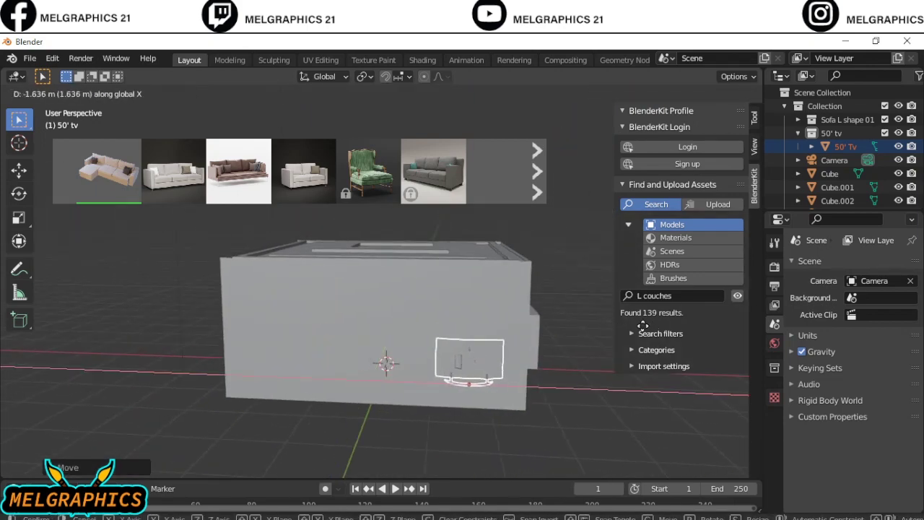
{"action": "left_click", "coordinate": [643, 325]}
Step: Nudge the 50' Tv closer to the wall, settling it at Y 2.3185 m
{"action": "mouse_move", "coordinate": [643, 325]}
{"action": "middle_mouse_down"}
{"action": "mouse_move", "coordinate": [684, 344]}
{"action": "mouse_move", "coordinate": [577, 339]}
{"action": "middle_mouse_up"}
{"action": "scroll", "coordinate": [560, 367], "scroll_direction": "up", "scroll_amount": 2}
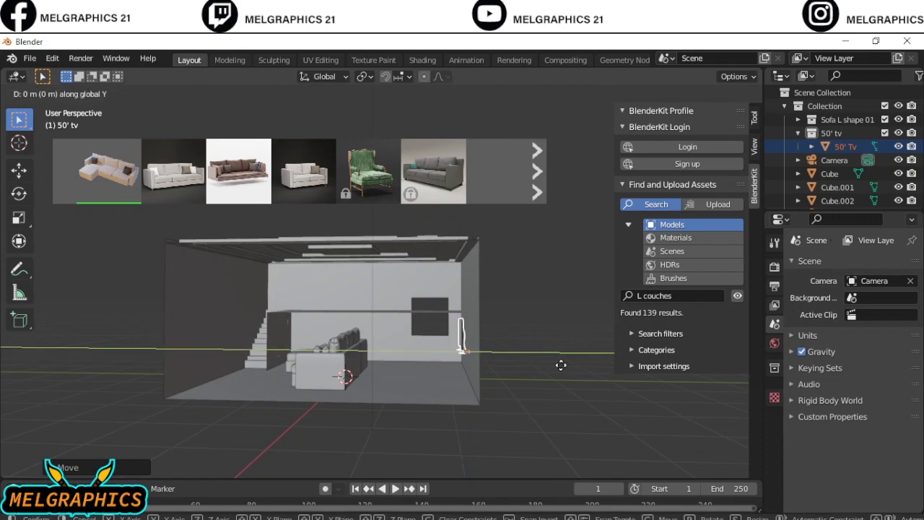
{"action": "scroll", "coordinate": [437, 360], "scroll_direction": "up", "scroll_amount": 3}
{"action": "left_click", "coordinate": [510, 453]}
{"action": "mouse_move", "coordinate": [534, 448]}
{"action": "middle_mouse_down"}
{"action": "mouse_move", "coordinate": [556, 440]}
{"action": "mouse_move", "coordinate": [531, 424]}
{"action": "mouse_move", "coordinate": [549, 339]}
{"action": "middle_mouse_up"}
{"action": "key", "text": "g"}
{"action": "left_click", "coordinate": [577, 435]}
{"action": "key", "text": "3"}
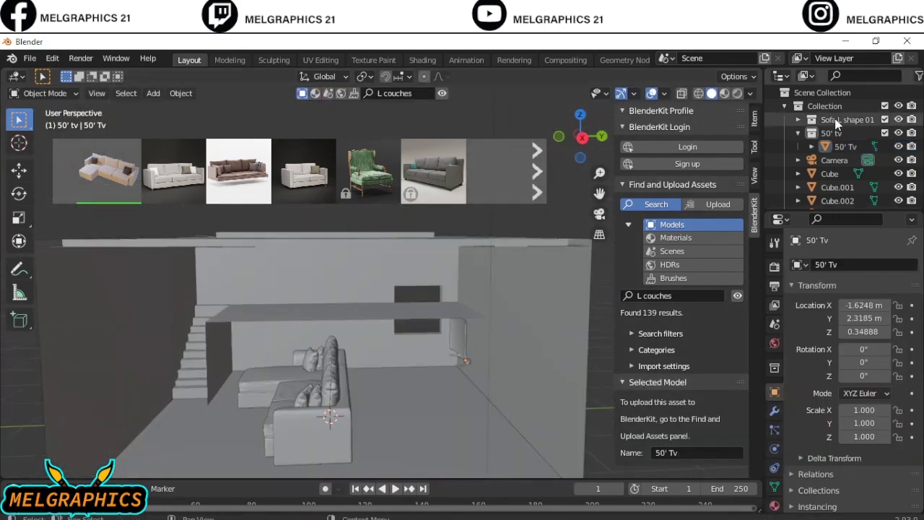
Step: Rotate the Sofa L shape 01 about the Z axis to face the TV
{"action": "left_click", "coordinate": [847, 119]}
{"action": "key", "text": "r"}
{"action": "key", "text": "z"}
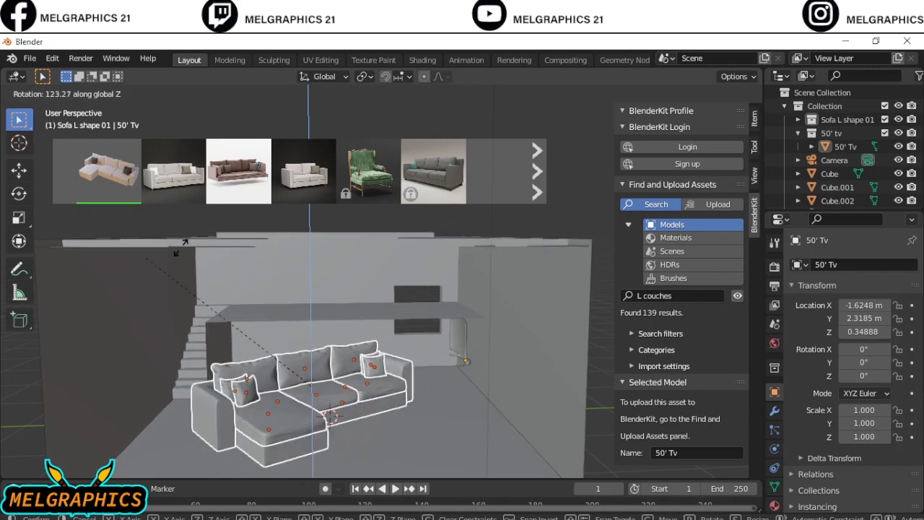
{"action": "left_click", "coordinate": [303, 338]}
{"action": "middle_click_drag", "start_coordinate": [328, 395], "coordinate": [289, 390]}
Step: Reposition the L-shaped sofa within the room, checking placement from the back view
{"action": "key", "text": "g"}
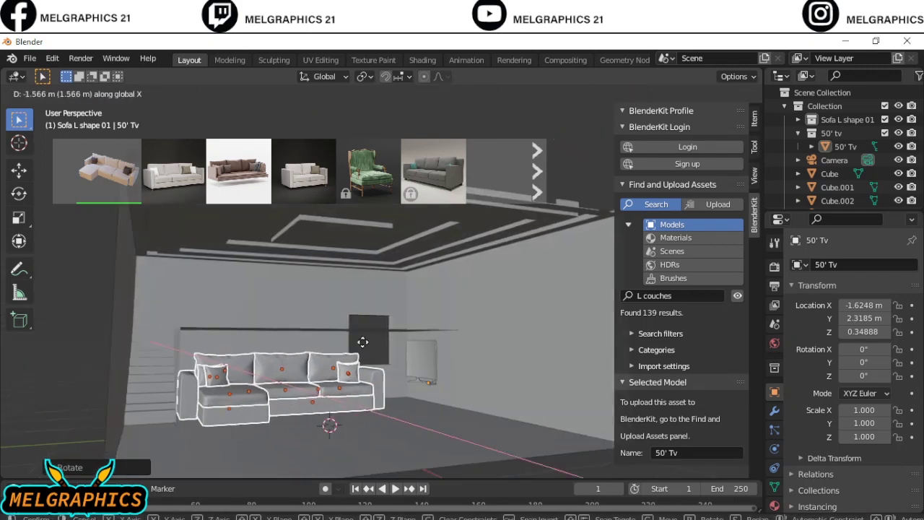
{"action": "left_click", "coordinate": [246, 390]}
{"action": "key", "text": "ctrl+KP_1"}
{"action": "key", "text": "g"}
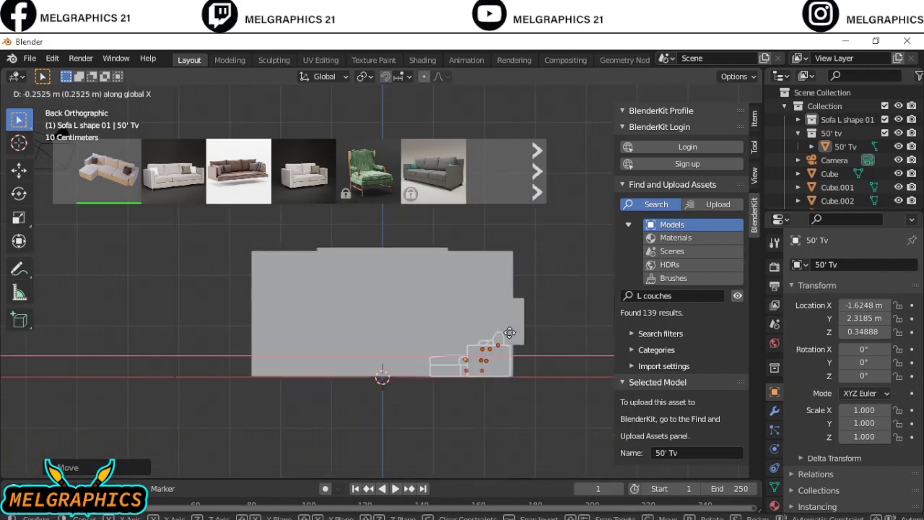
{"action": "left_click", "coordinate": [509, 332]}
{"action": "middle_click_drag", "start_coordinate": [510, 332], "coordinate": [591, 392]}
{"action": "middle_click_drag", "start_coordinate": [543, 302], "coordinate": [346, 414]}
{"action": "left_click", "coordinate": [346, 414]}
{"action": "mouse_move", "coordinate": [303, 171]}
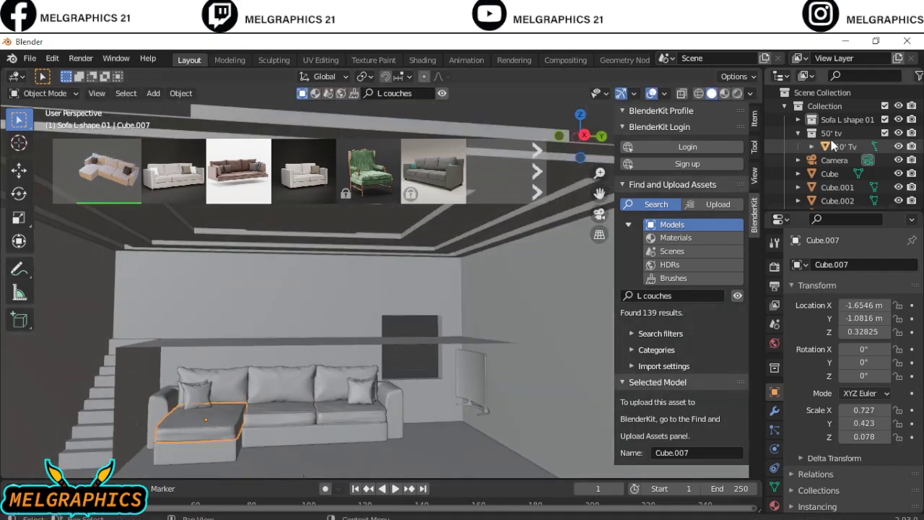
Step: Delete the L-shaped sofa and drop a Leather Couch from BlenderKit into the room
{"action": "key", "text": "Delete"}
{"action": "scroll", "coordinate": [399, 346], "scroll_direction": "down", "scroll_amount": 5}
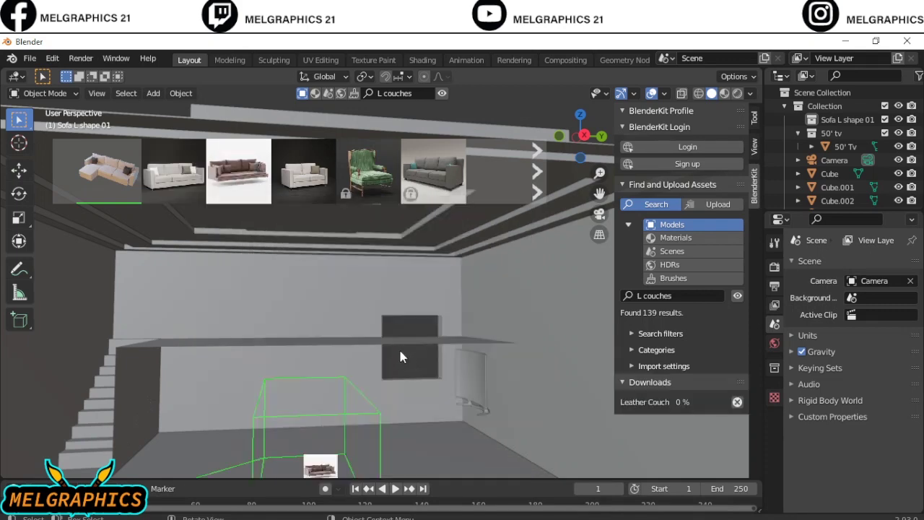
{"action": "left_click_drag", "start_coordinate": [180, 171], "coordinate": [371, 385]}
{"action": "middle_click_drag", "start_coordinate": [356, 390], "coordinate": [376, 310]}
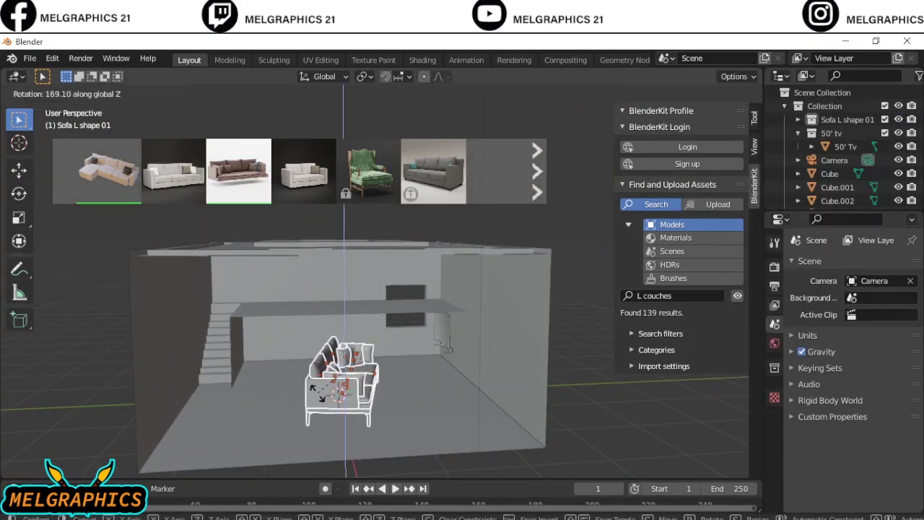
Step: Rotate the Leather Couch and slide it along the Y axis
{"action": "key", "text": "r"}
{"action": "key", "text": "g"}
{"action": "key", "text": "y"}
{"action": "left_click", "coordinate": [283, 348]}
{"action": "left_click", "coordinate": [578, 141]}
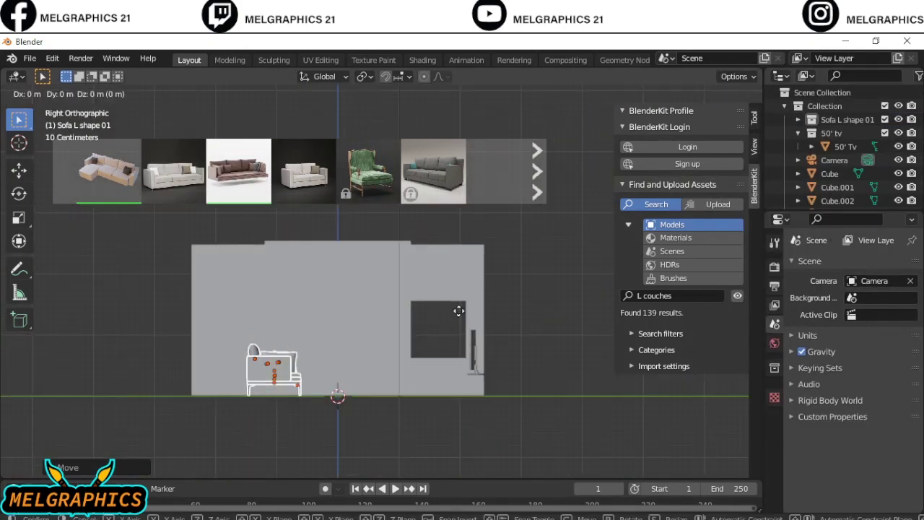
{"action": "middle_click_drag", "start_coordinate": [432, 304], "coordinate": [412, 311]}
Step: Slide the Leather Couch along Y and X until it sits against the left wall beside the stairs
{"action": "key", "text": "g"}
{"action": "key", "text": "y"}
{"action": "left_click", "coordinate": [375, 346]}
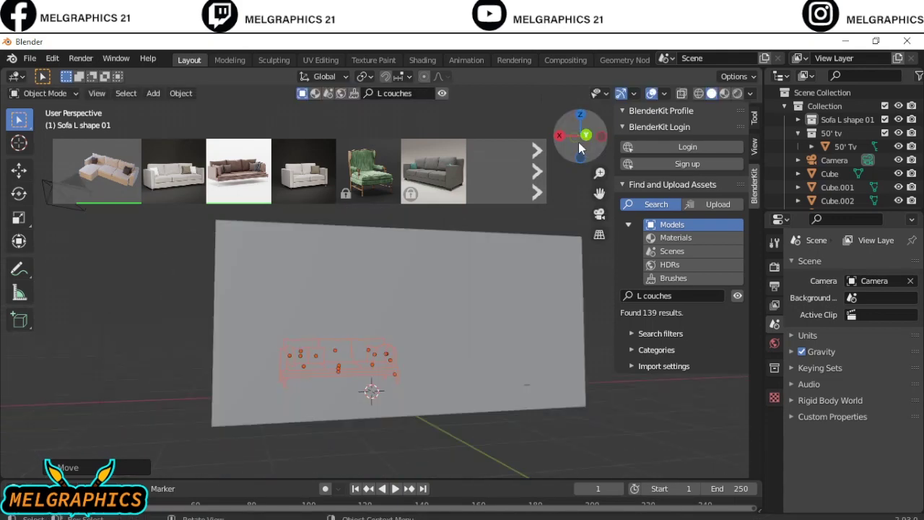
{"action": "left_click", "coordinate": [586, 137]}
{"action": "key", "text": "g"}
{"action": "key", "text": "x"}
{"action": "left_click", "coordinate": [505, 368]}
{"action": "middle_click_drag", "start_coordinate": [505, 368], "coordinate": [535, 399]}
{"action": "scroll", "coordinate": [317, 390], "scroll_direction": "up", "scroll_amount": 2}
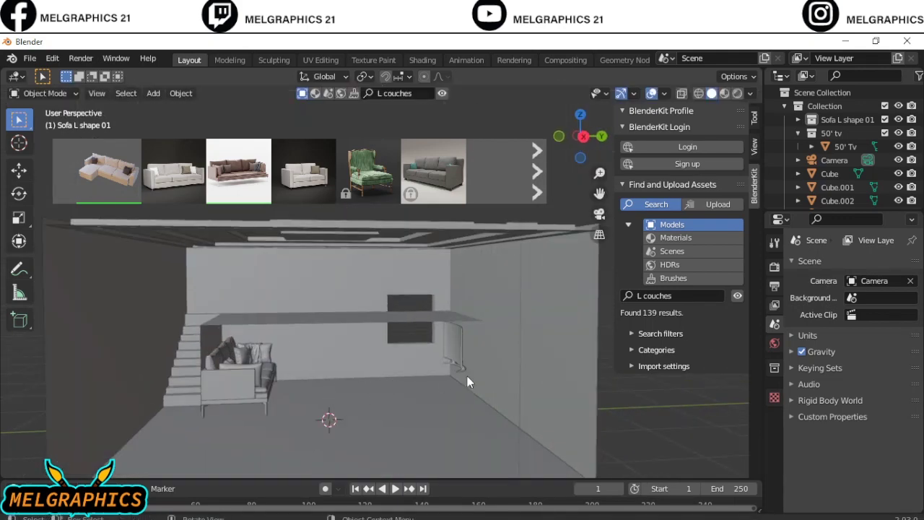
{"action": "type", "text": "bed"}
Step: Import Bed 01 from the bed search and raise it along Z toward loft height
{"action": "key", "text": "Return"}
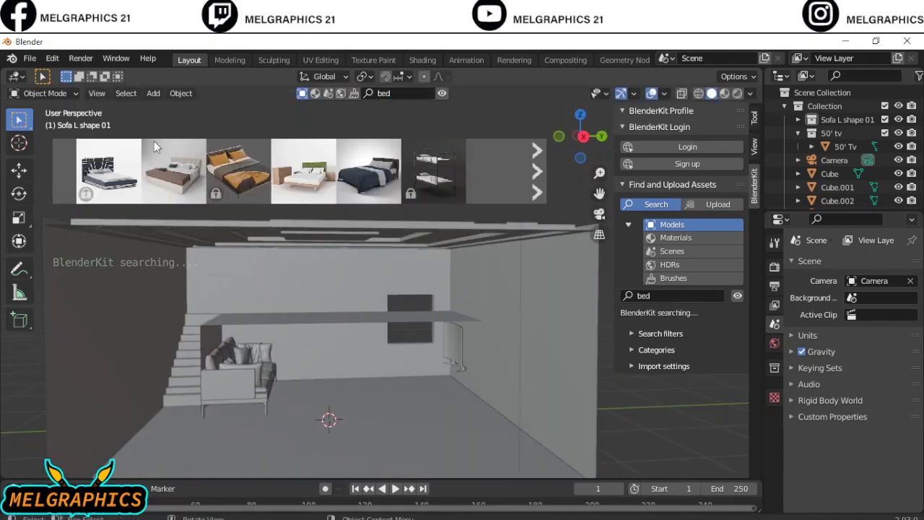
{"action": "left_click", "coordinate": [368, 171]}
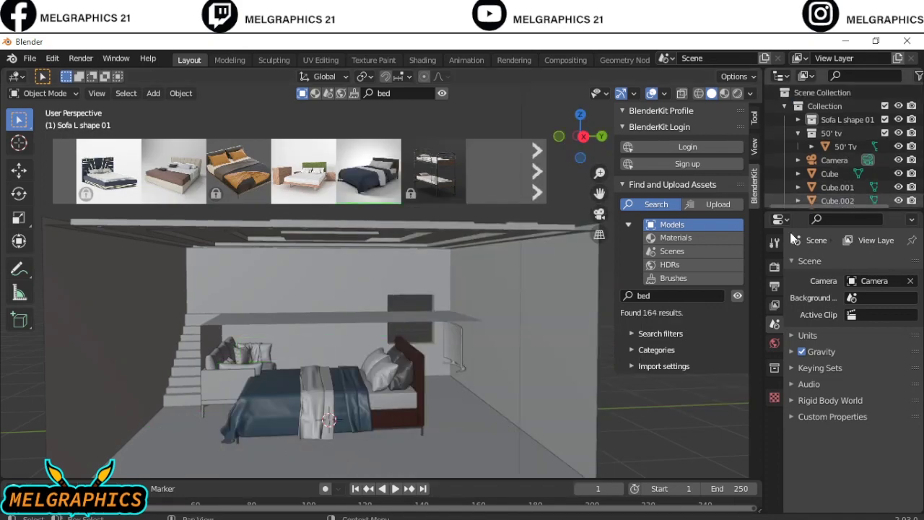
{"action": "left_click", "coordinate": [846, 129]}
{"action": "key", "text": "g"}
{"action": "key", "text": "z"}
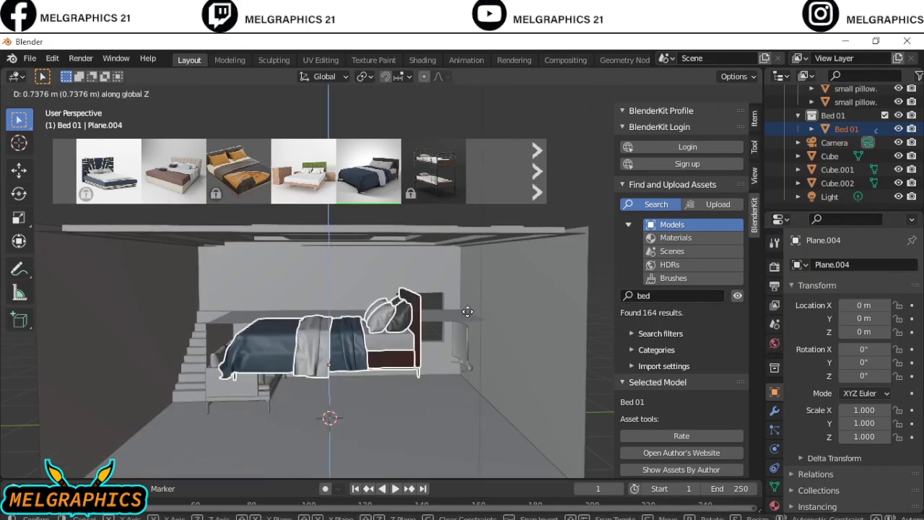
{"action": "left_click", "coordinate": [391, 364]}
Step: Shift Bed 01 along X and Y over the loft and adjust its height
{"action": "key", "text": "KP_3"}
{"action": "mouse_move", "coordinate": [391, 363]}
{"action": "middle_mouse_down"}
{"action": "mouse_move", "coordinate": [489, 358]}
{"action": "mouse_move", "coordinate": [393, 369]}
{"action": "middle_mouse_up"}
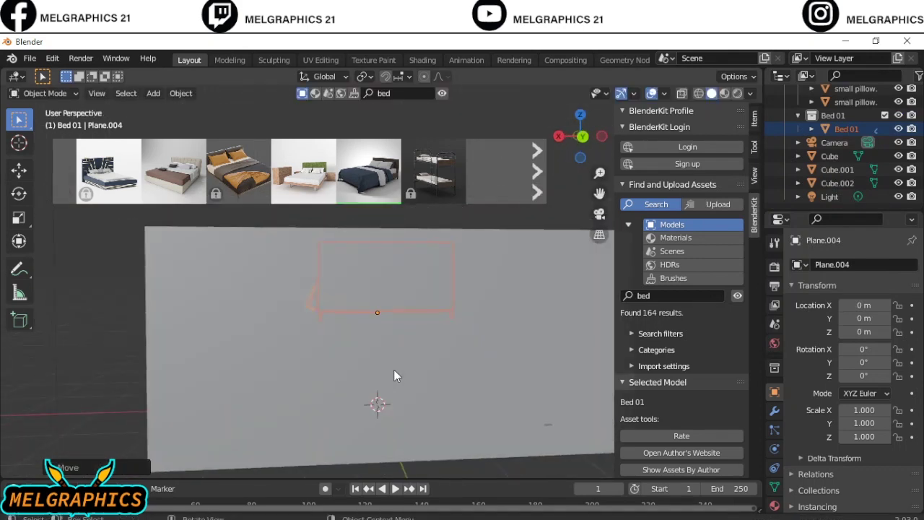
{"action": "key", "text": "ctrl+KP_1"}
{"action": "key", "text": "g"}
{"action": "key", "text": "x"}
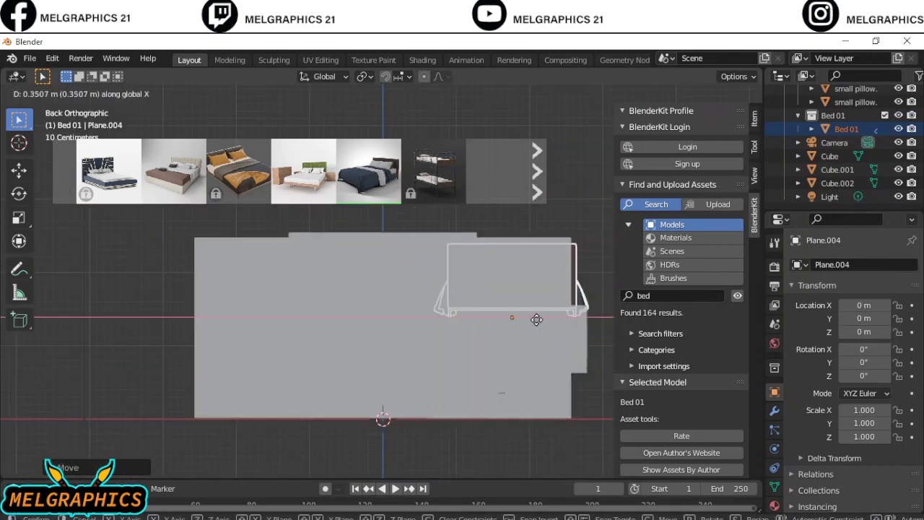
{"action": "middle_click_drag", "start_coordinate": [434, 361], "coordinate": [479, 372]}
{"action": "key", "text": "g"}
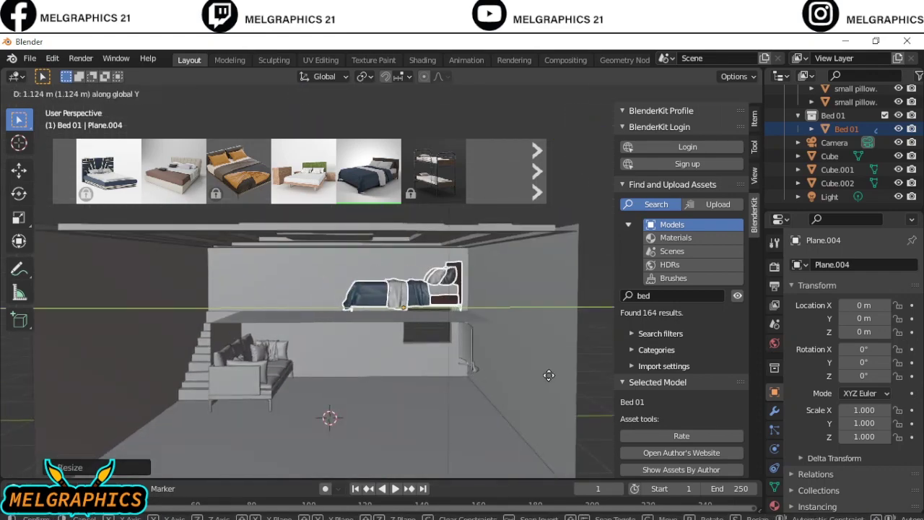
{"action": "left_click", "coordinate": [549, 374]}
{"action": "key", "text": "g"}
{"action": "key", "text": "z"}
{"action": "left_click", "coordinate": [550, 382]}
Step: Reselect Bed 01 and fine-tune its Z height so it rests on the loft floor
{"action": "left_click", "coordinate": [408, 326]}
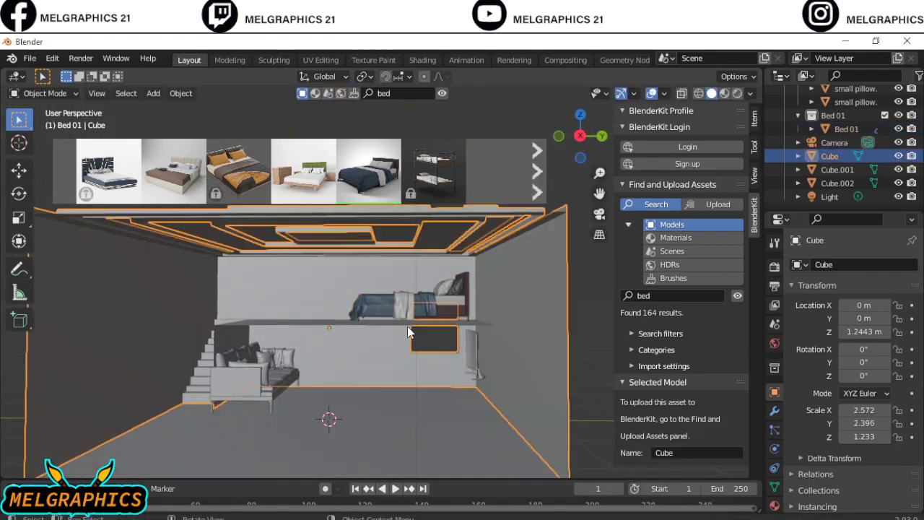
{"action": "scroll", "coordinate": [349, 326], "scroll_direction": "up", "scroll_amount": 5}
{"action": "right_click", "coordinate": [846, 129]}
{"action": "left_click", "coordinate": [753, 181]}
{"action": "key", "text": "ctrl+KP_3"}
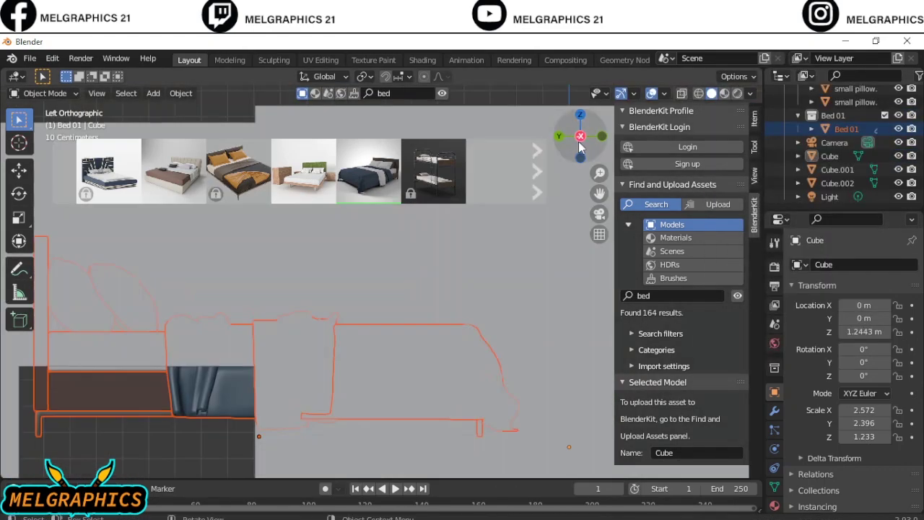
{"action": "key", "text": "g"}
{"action": "key", "text": "z"}
{"action": "left_click", "coordinate": [258, 409]}
{"action": "mouse_move", "coordinate": [258, 409]}
{"action": "middle_mouse_down"}
{"action": "mouse_move", "coordinate": [142, 356]}
{"action": "mouse_move", "coordinate": [203, 374]}
{"action": "mouse_move", "coordinate": [340, 344]}
{"action": "mouse_move", "coordinate": [430, 353]}
{"action": "mouse_move", "coordinate": [258, 412]}
{"action": "middle_mouse_up"}
{"action": "key", "text": "g"}
{"action": "key", "text": "z"}
{"action": "left_click", "coordinate": [205, 372]}
Step: Leave the bed where it is and import the Drawer with casters asset from BlenderKit
{"action": "key", "text": "g"}
{"action": "left_click", "coordinate": [441, 353]}
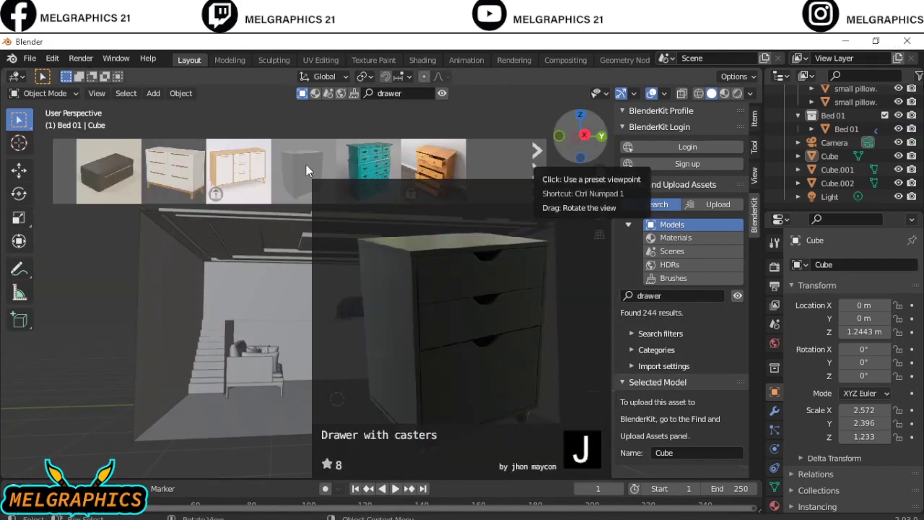
{"action": "left_click", "coordinate": [306, 165]}
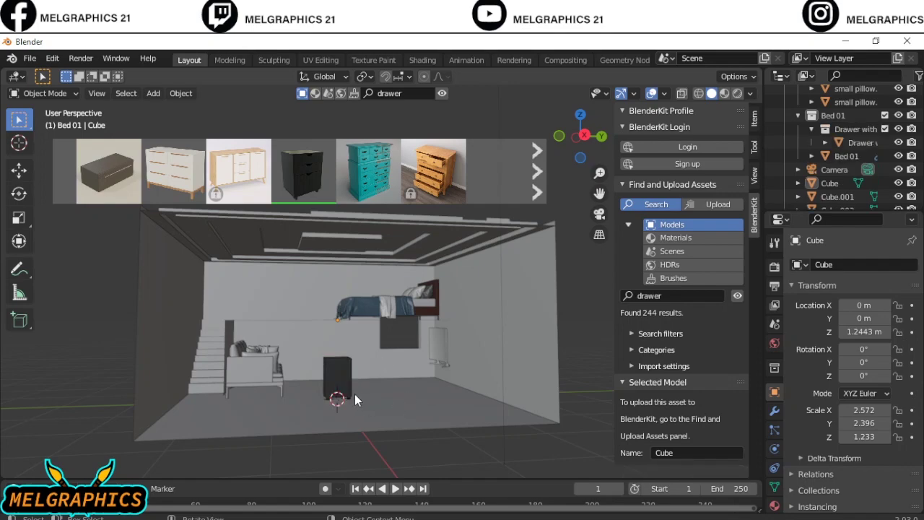
{"action": "key", "text": "KP_Decimal"}
{"action": "left_click", "coordinate": [205, 237]}
{"action": "key", "text": "Tab"}
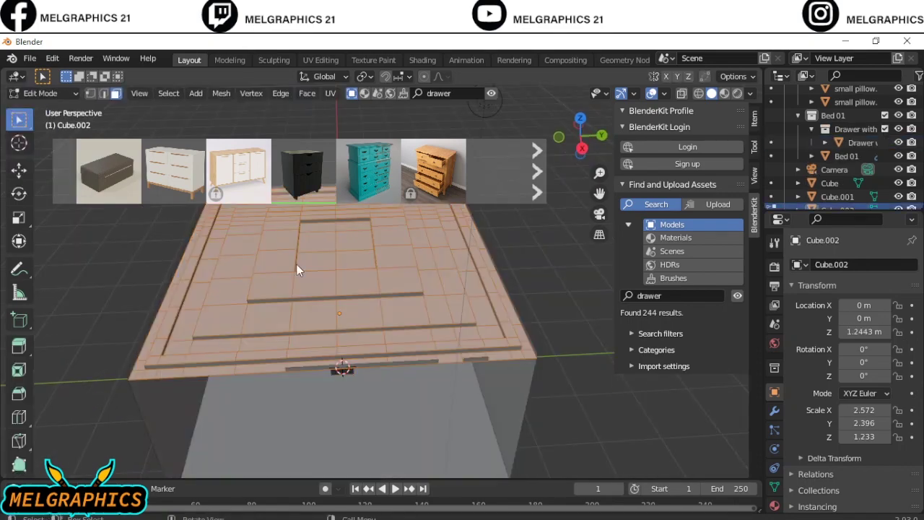
{"action": "scroll", "coordinate": [388, 389], "scroll_direction": "down", "scroll_amount": 3}
{"action": "middle_click_drag", "start_coordinate": [388, 390], "coordinate": [370, 333]}
Step: Turn the drawer 90° about Z with rz90 and raise it vertically
{"action": "key", "text": "Tab"}
{"action": "left_click", "coordinate": [336, 365]}
{"action": "type", "text": "rz"}
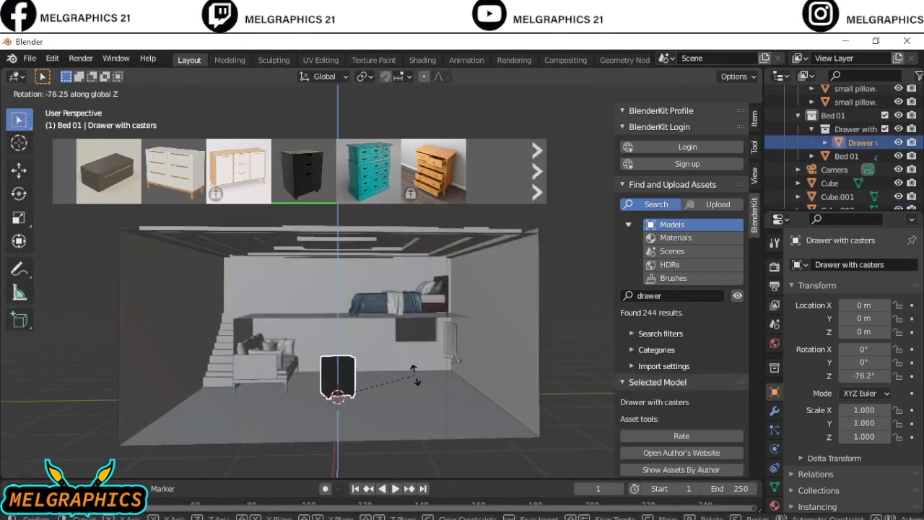
{"action": "type", "text": "90"}
{"action": "key", "text": "Return"}
{"action": "key", "text": "g"}
{"action": "key", "text": "z"}
{"action": "key", "text": "Return"}
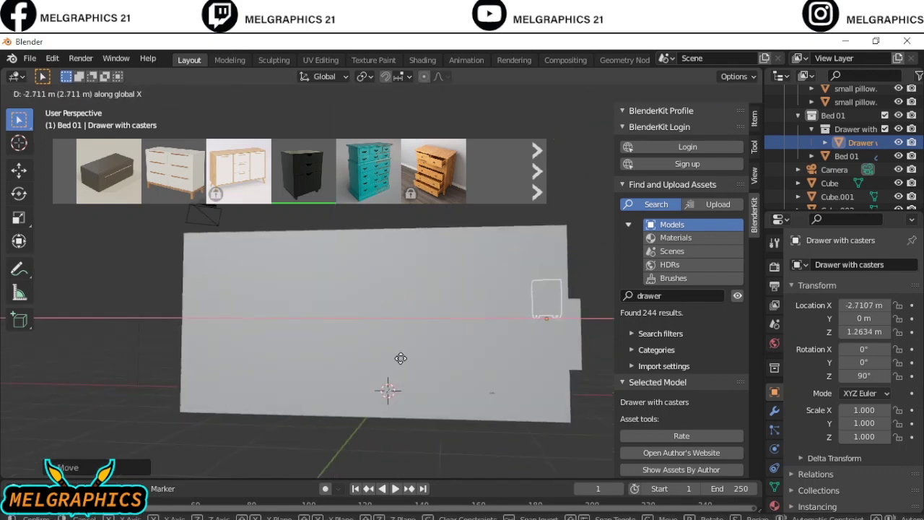
{"action": "left_click", "coordinate": [401, 359]}
{"action": "scroll", "coordinate": [259, 331], "scroll_direction": "down", "scroll_amount": 3}
{"action": "middle_click_drag", "start_coordinate": [259, 332], "coordinate": [326, 373]}
Step: Shift the drawer along X and Y and scale it up to 1.304 beside the bed
{"action": "key", "text": "g"}
{"action": "key", "text": "z"}
{"action": "key", "text": "Return"}
{"action": "key", "text": "g"}
{"action": "key", "text": "x"}
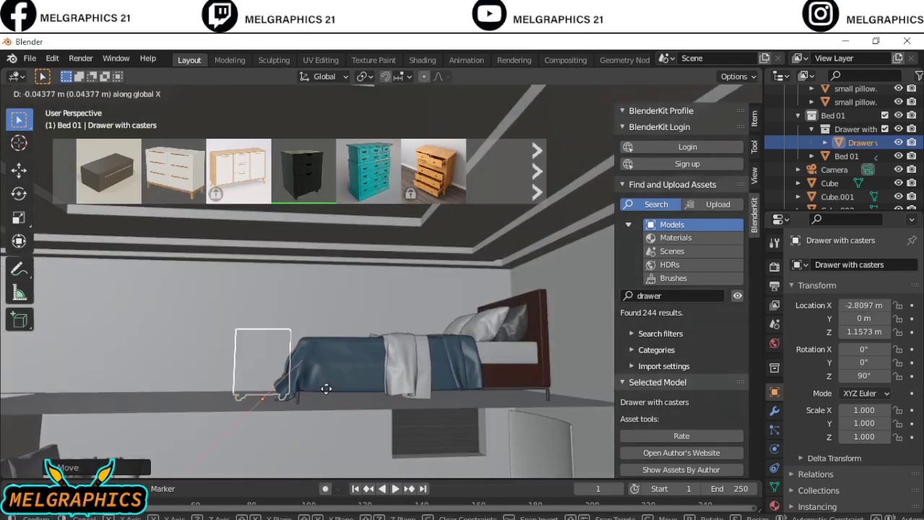
{"action": "key", "text": "Return"}
{"action": "key", "text": "s"}
{"action": "key", "text": "Return"}
{"action": "key", "text": "ctrl+KP_1"}
{"action": "key", "text": "g"}
{"action": "key", "text": "y"}
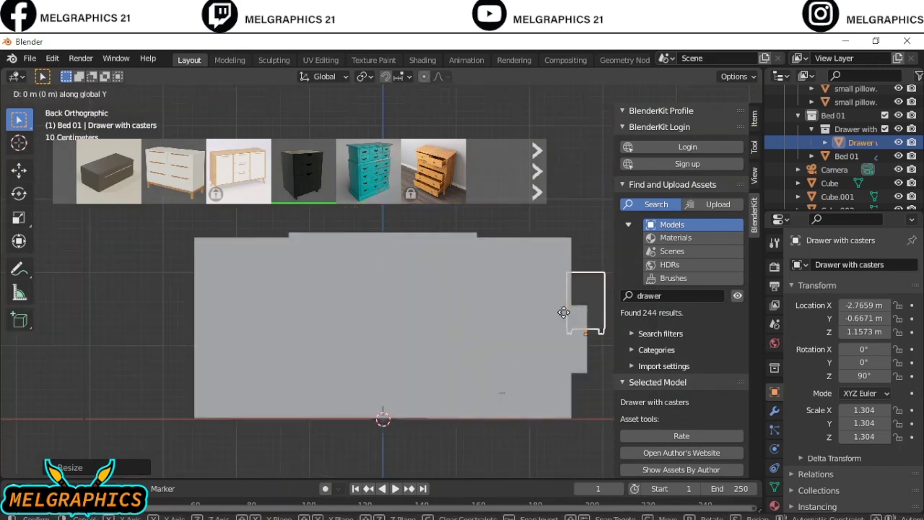
{"action": "left_click", "coordinate": [500, 313]}
{"action": "mouse_move", "coordinate": [500, 312]}
{"action": "middle_mouse_down"}
{"action": "mouse_move", "coordinate": [386, 349]}
{"action": "mouse_move", "coordinate": [409, 388]}
{"action": "mouse_move", "coordinate": [389, 338]}
{"action": "middle_mouse_up"}
Step: Select Bed 01 and check its position from the back and front views
{"action": "right_click", "coordinate": [837, 115]}
{"action": "left_click", "coordinate": [782, 193]}
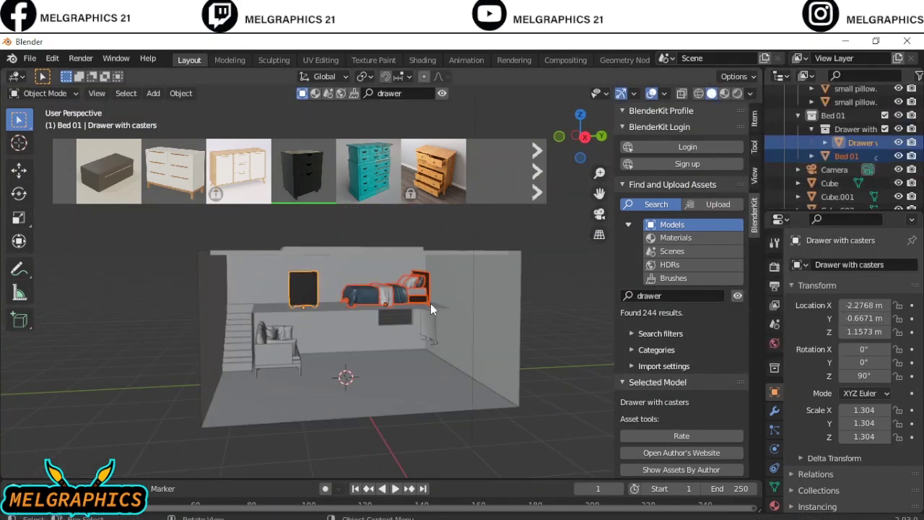
{"action": "key", "text": "KP_Decimal"}
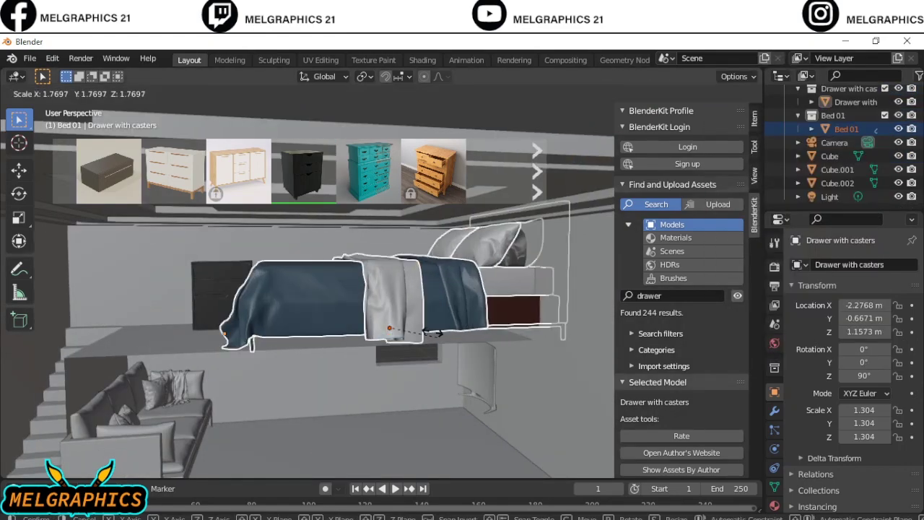
{"action": "scroll", "coordinate": [526, 352], "scroll_direction": "down", "scroll_amount": 2}
{"action": "scroll", "coordinate": [526, 352], "scroll_direction": "down", "scroll_amount": 2}
{"action": "scroll", "coordinate": [504, 384], "scroll_direction": "up", "scroll_amount": 4}
{"action": "key", "text": "ctrl+KP_1"}
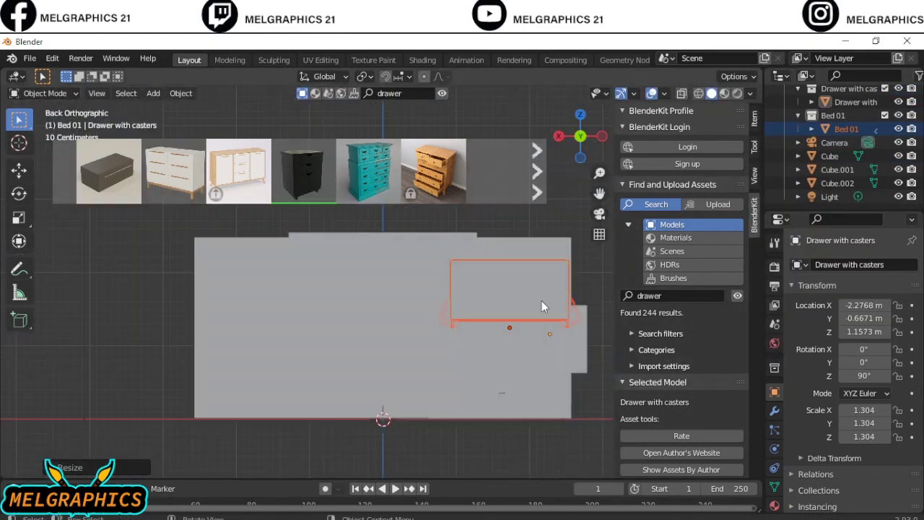
{"action": "left_click", "coordinate": [550, 312]}
{"action": "middle_click_drag", "start_coordinate": [551, 312], "coordinate": [475, 338]}
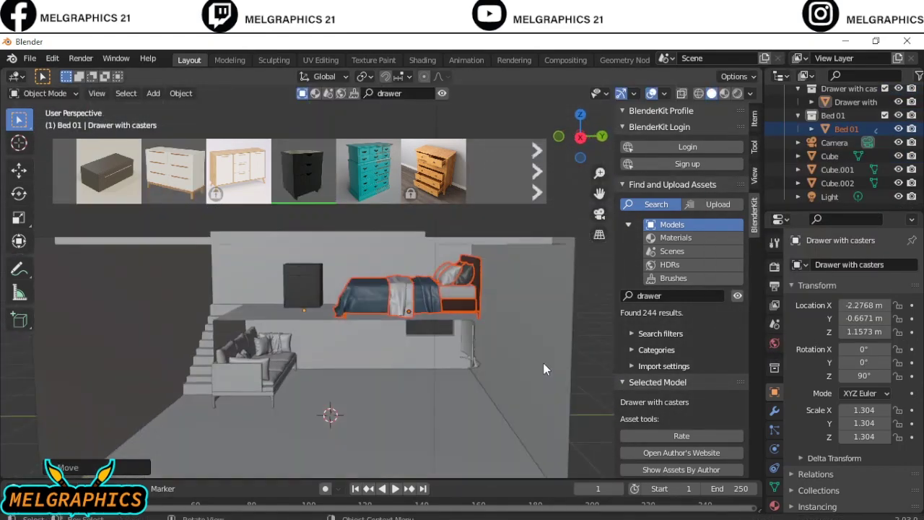
{"action": "scroll", "coordinate": [475, 338], "scroll_direction": "down", "scroll_amount": 2}
{"action": "key", "text": "KP_1"}
{"action": "scroll", "coordinate": [498, 408], "scroll_direction": "up", "scroll_amount": 5}
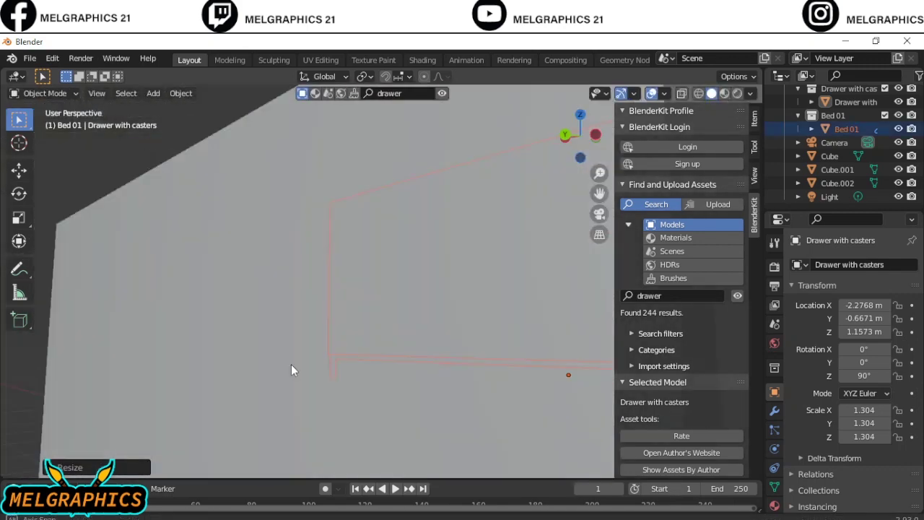
{"action": "middle_click_drag", "start_coordinate": [433, 325], "coordinate": [498, 408]}
{"action": "scroll", "coordinate": [498, 408], "scroll_direction": "down", "scroll_amount": 6}
Step: Lift the drawer slightly along Z so it rests on the loft floor
{"action": "left_click", "coordinate": [416, 91]}
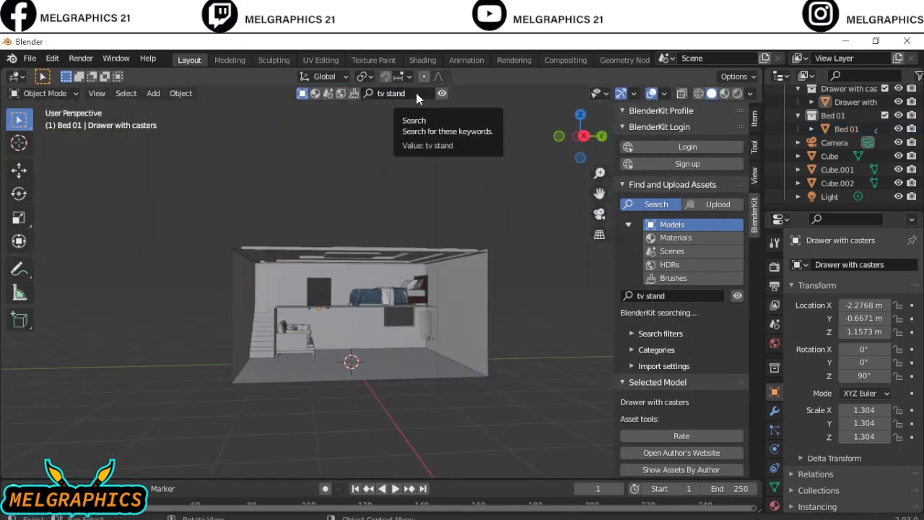
{"action": "scroll", "coordinate": [473, 186], "scroll_direction": "up", "scroll_amount": 2}
{"action": "middle_click_drag", "start_coordinate": [376, 298], "coordinate": [405, 118]}
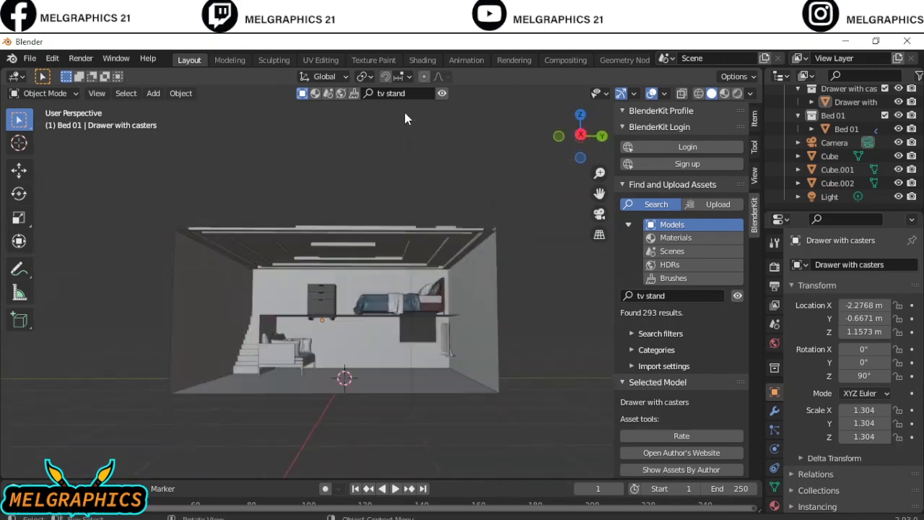
{"action": "scroll", "coordinate": [308, 339], "scroll_direction": "up", "scroll_amount": 2}
{"action": "scroll", "coordinate": [288, 325], "scroll_direction": "up", "scroll_amount": 2}
{"action": "left_click", "coordinate": [270, 312]}
{"action": "key", "text": "g"}
{"action": "key", "text": "z"}
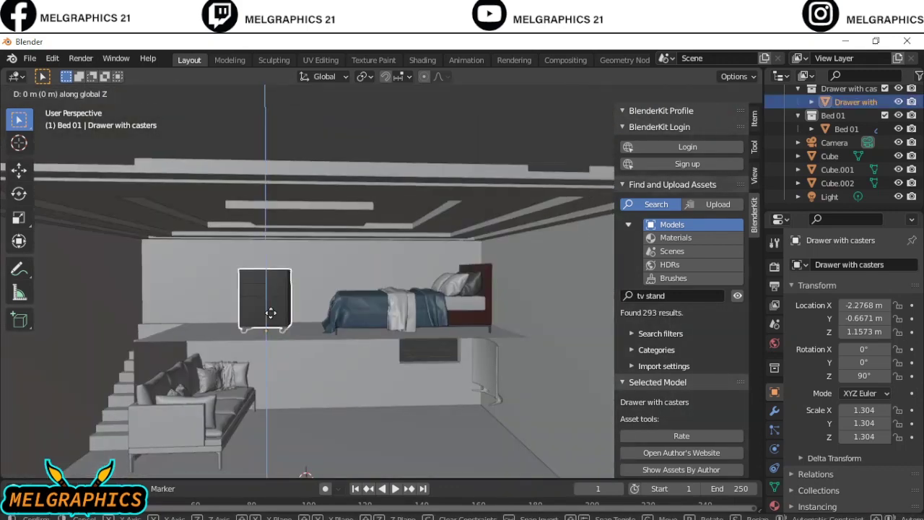
{"action": "left_click", "coordinate": [271, 302]}
{"action": "middle_click_drag", "start_coordinate": [271, 302], "coordinate": [304, 329]}
{"action": "scroll", "coordinate": [304, 329], "scroll_direction": "up", "scroll_amount": 2}
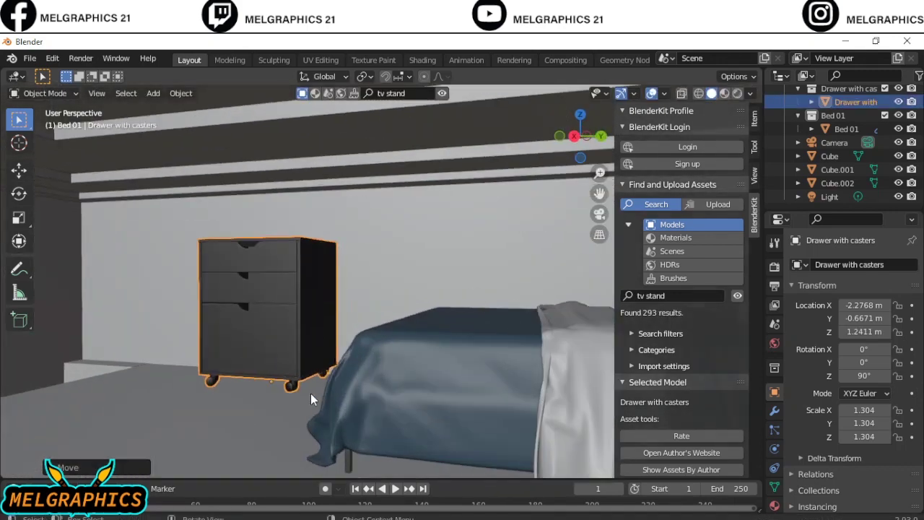
{"action": "scroll", "coordinate": [310, 393], "scroll_direction": "up", "scroll_amount": 2}
Step: Search BlenderKit for 'tv' and drop a TV stand onto the ground floor
{"action": "key", "text": "Return"}
{"action": "scroll", "coordinate": [412, 146], "scroll_direction": "down", "scroll_amount": 5}
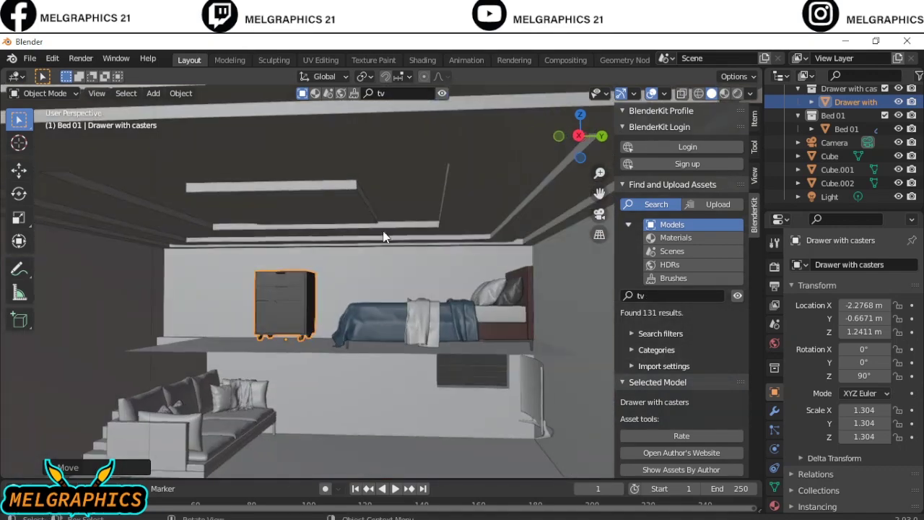
{"action": "middle_click_drag", "start_coordinate": [462, 216], "coordinate": [515, 303]}
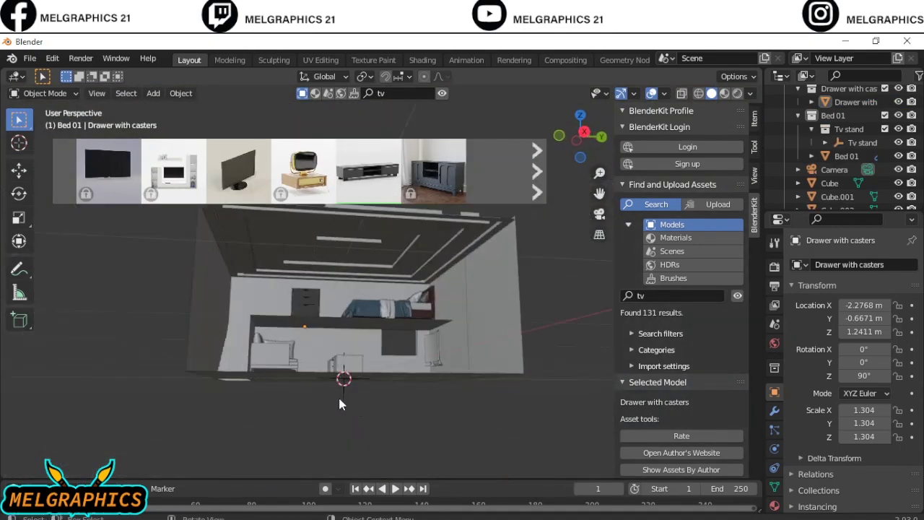
{"action": "left_click_drag", "start_coordinate": [335, 186], "coordinate": [374, 445]}
Step: Move the TV stand against the side wall using the right and back views
{"action": "key", "text": "KP_3"}
{"action": "key", "text": "g"}
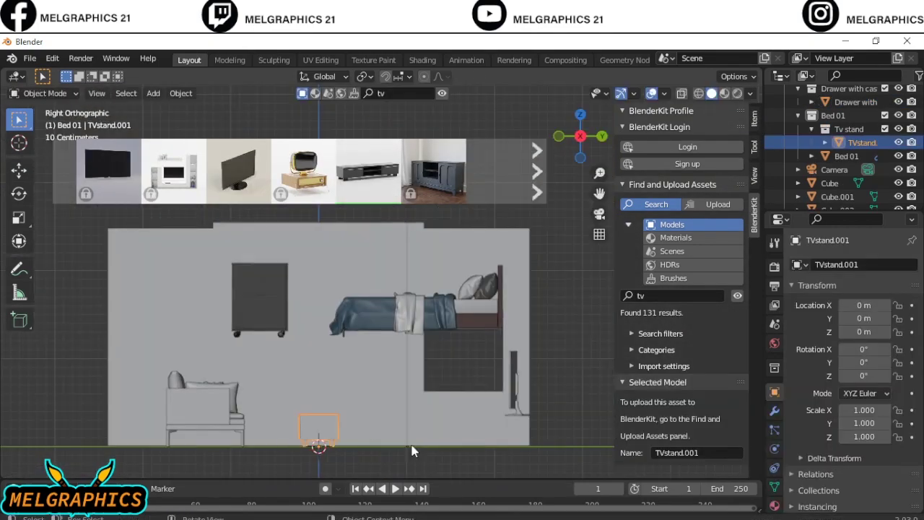
{"action": "key", "text": "g"}
{"action": "left_click", "coordinate": [578, 452]}
{"action": "middle_click_drag", "start_coordinate": [577, 451], "coordinate": [556, 470]}
{"action": "key", "text": "ctrl+KP_1"}
{"action": "key", "text": "g"}
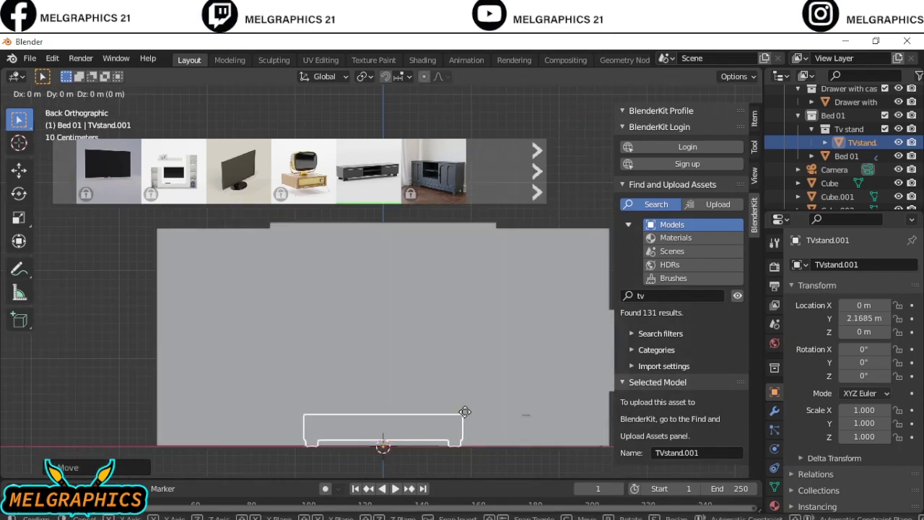
{"action": "left_click", "coordinate": [607, 404]}
{"action": "mouse_move", "coordinate": [607, 403]}
{"action": "middle_mouse_down"}
{"action": "mouse_move", "coordinate": [601, 417]}
{"action": "mouse_move", "coordinate": [583, 418]}
{"action": "middle_mouse_up"}
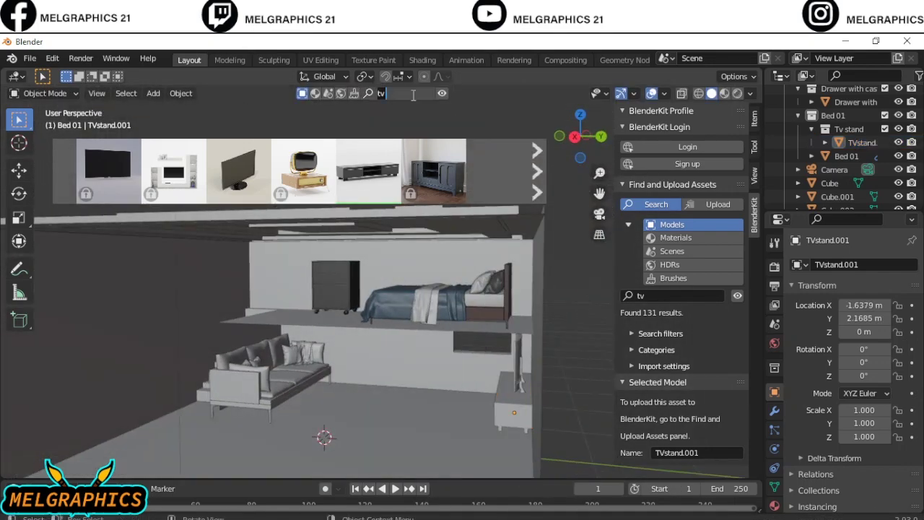
{"action": "scroll", "coordinate": [456, 148], "scroll_direction": "down", "scroll_amount": 2}
{"action": "scroll", "coordinate": [462, 140], "scroll_direction": "down", "scroll_amount": 2}
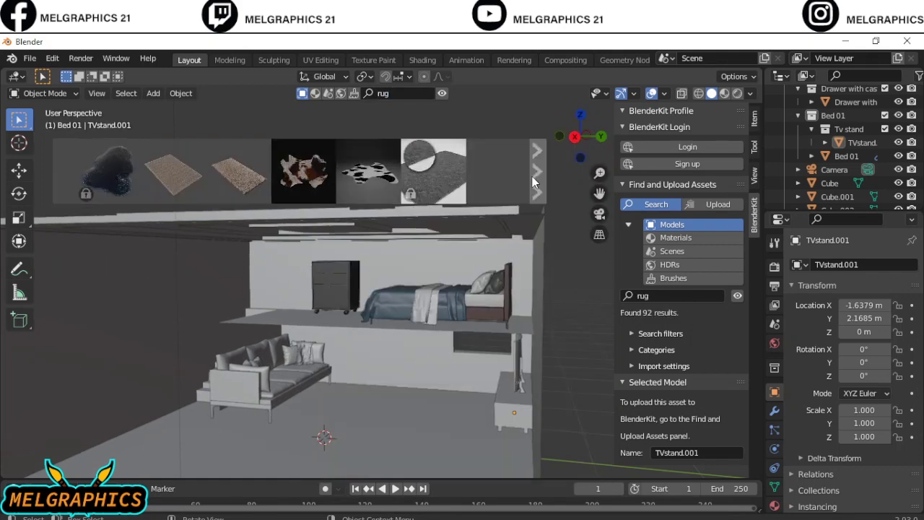
Step: Import the cow carpet from the rug results and lower it to floor level
{"action": "left_click", "coordinate": [369, 171]}
{"action": "left_click", "coordinate": [543, 170]}
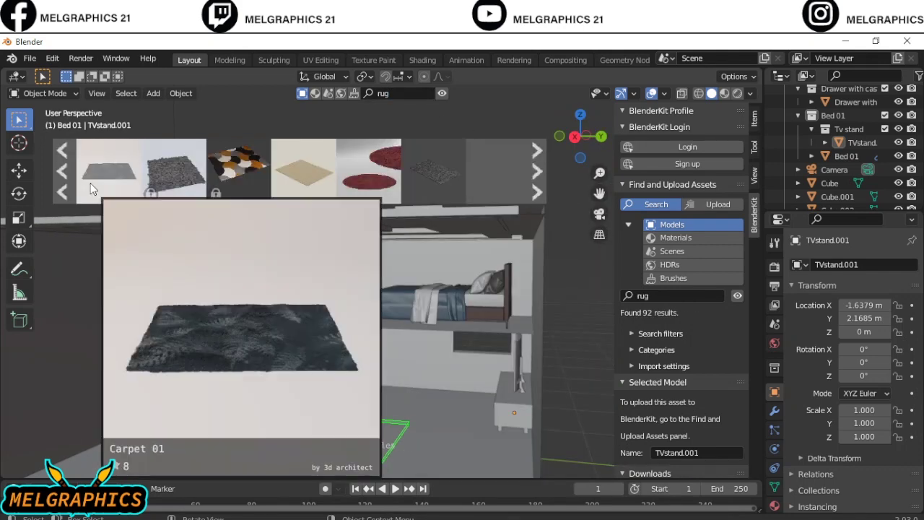
{"action": "scroll", "coordinate": [471, 434], "scroll_direction": "up", "scroll_amount": 3}
{"action": "scroll", "coordinate": [376, 412], "scroll_direction": "down", "scroll_amount": 4}
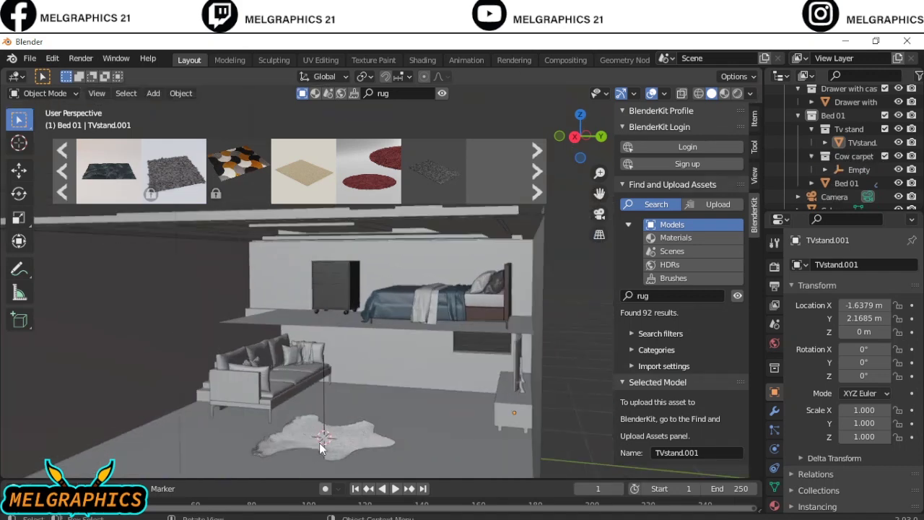
{"action": "scroll", "coordinate": [352, 397], "scroll_direction": "down", "scroll_amount": 3}
{"action": "key", "text": "KP_3"}
{"action": "left_click", "coordinate": [343, 430]}
{"action": "key", "text": "g"}
{"action": "key", "text": "z"}
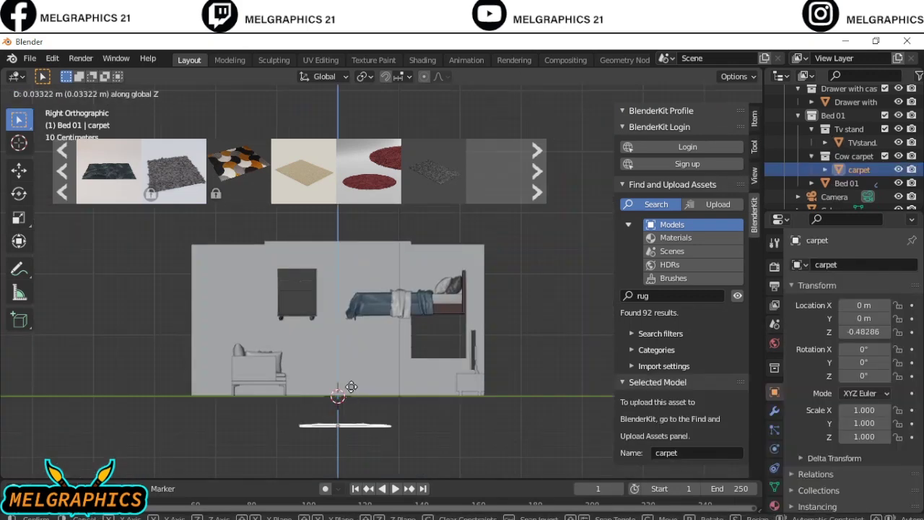
{"action": "left_click", "coordinate": [343, 394]}
{"action": "mouse_move", "coordinate": [343, 394]}
{"action": "middle_mouse_down"}
{"action": "mouse_move", "coordinate": [330, 452]}
{"action": "mouse_move", "coordinate": [347, 436]}
{"action": "middle_mouse_up"}
Step: Center the carpet along X and Y and scale it to 1.546
{"action": "left_click", "coordinate": [583, 137]}
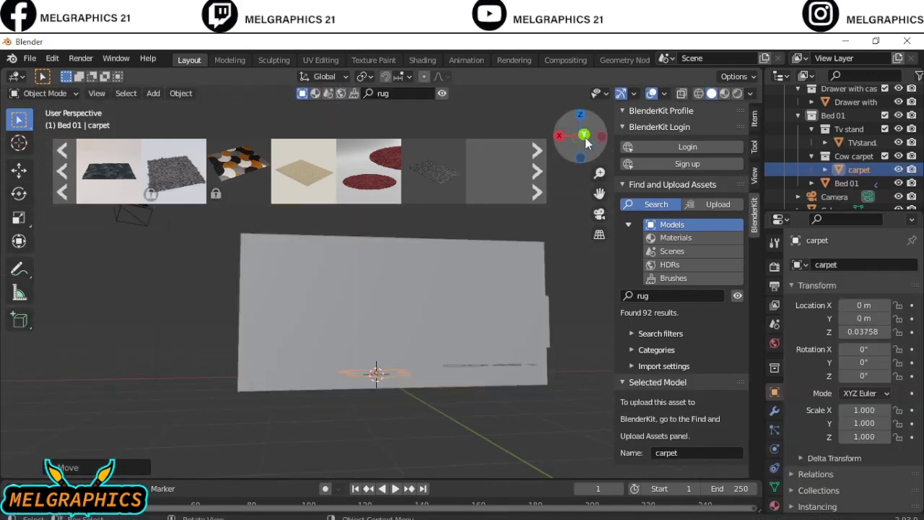
{"action": "key", "text": "g"}
{"action": "key", "text": "x"}
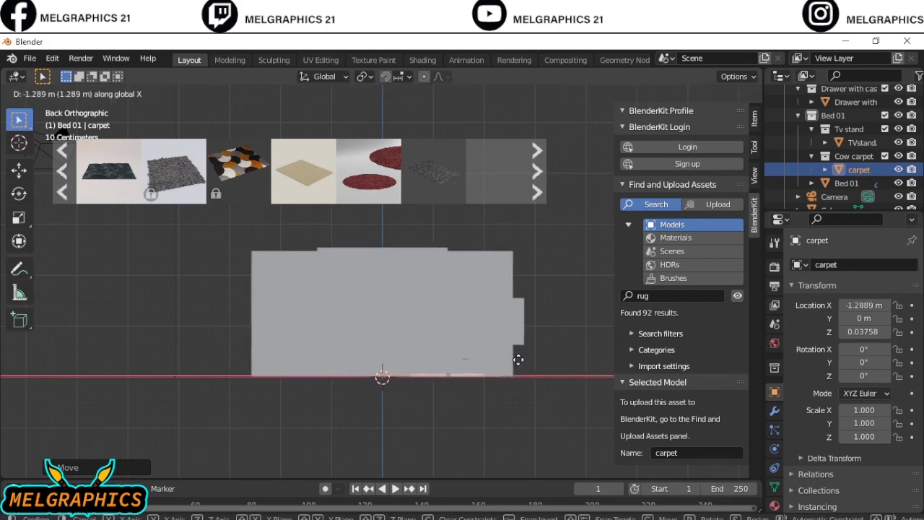
{"action": "left_click", "coordinate": [518, 360]}
{"action": "mouse_move", "coordinate": [517, 360]}
{"action": "middle_mouse_down"}
{"action": "mouse_move", "coordinate": [527, 389]}
{"action": "mouse_move", "coordinate": [357, 386]}
{"action": "mouse_move", "coordinate": [521, 374]}
{"action": "mouse_move", "coordinate": [504, 379]}
{"action": "mouse_move", "coordinate": [448, 347]}
{"action": "middle_mouse_up"}
{"action": "key", "text": "s"}
{"action": "left_click", "coordinate": [367, 394]}
{"action": "left_click", "coordinate": [388, 404]}
Step: Search BlenderKit for 'table' and bring a coffee table into the room
{"action": "type", "text": "le"}
{"action": "key", "text": "Return"}
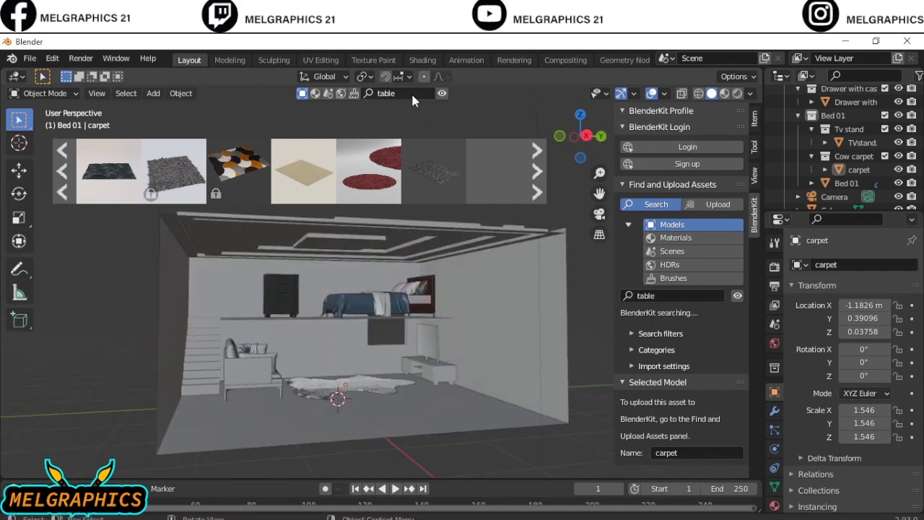
{"action": "left_click", "coordinate": [235, 181]}
{"action": "left_click", "coordinate": [543, 170]}
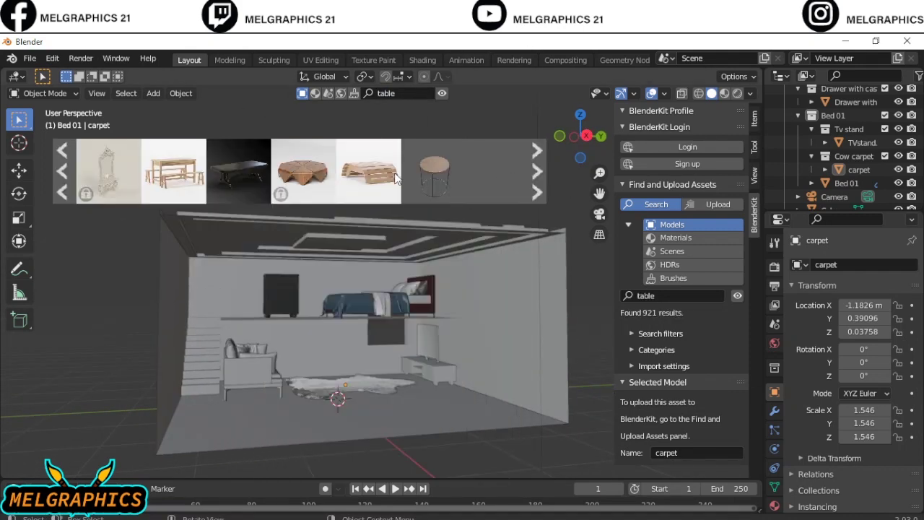
{"action": "left_click", "coordinate": [543, 169]}
{"action": "left_click", "coordinate": [543, 170]}
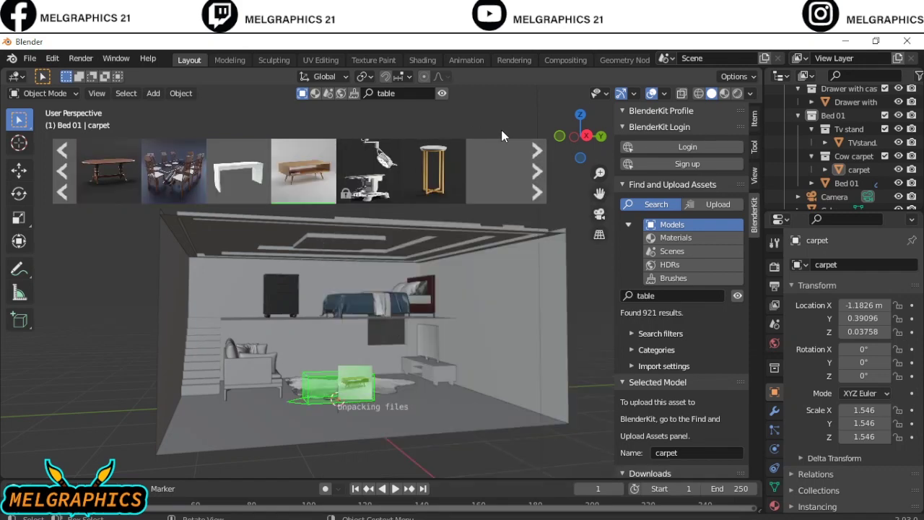
{"action": "middle_click_drag", "start_coordinate": [461, 346], "coordinate": [314, 392]}
Step: Move the coffee table onto the carpet in front of the sofa
{"action": "left_click", "coordinate": [351, 361]}
{"action": "left_click", "coordinate": [358, 387]}
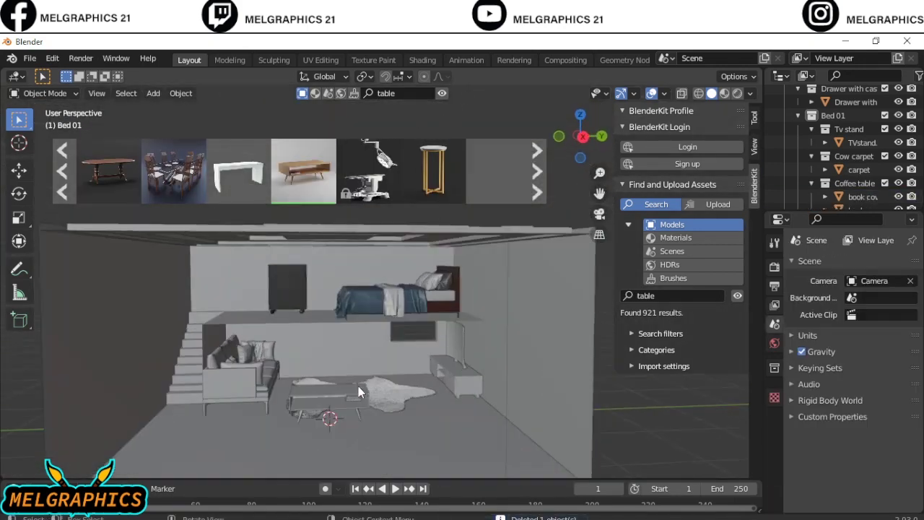
{"action": "scroll", "coordinate": [357, 346], "scroll_direction": "down", "scroll_amount": 3}
{"action": "scroll", "coordinate": [358, 346], "scroll_direction": "up", "scroll_amount": 2}
{"action": "left_click", "coordinate": [369, 397]}
{"action": "key", "text": "g"}
{"action": "key", "text": "Escape"}
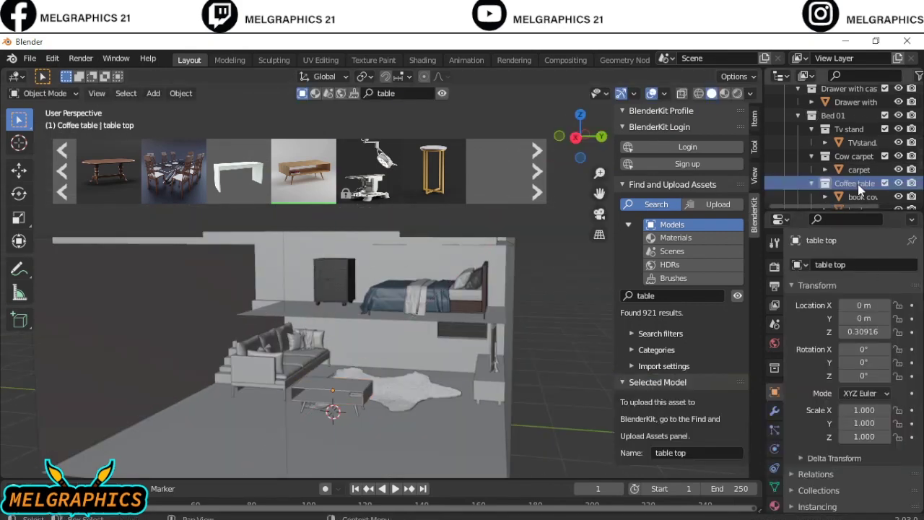
{"action": "key", "text": "g"}
{"action": "left_click", "coordinate": [455, 373]}
{"action": "scroll", "coordinate": [492, 353], "scroll_direction": "up", "scroll_amount": 3}
{"action": "key", "text": "g"}
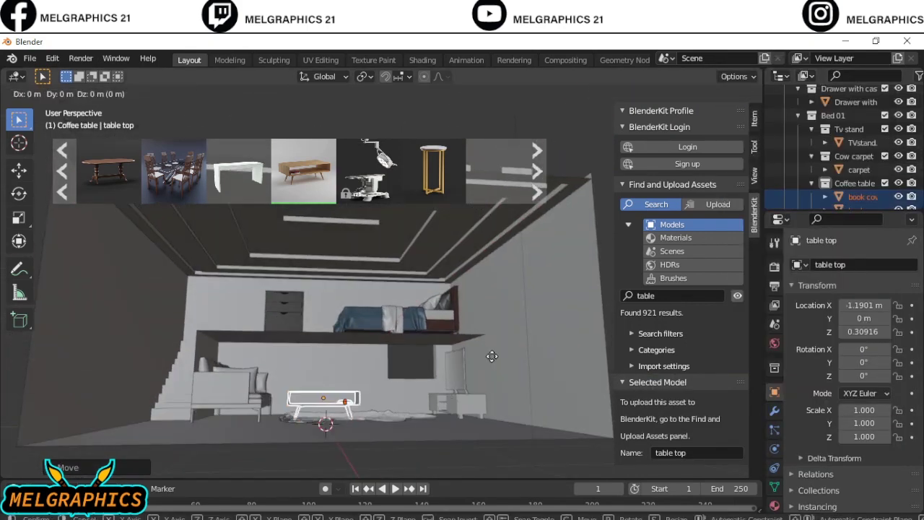
{"action": "left_click", "coordinate": [491, 361]}
{"action": "scroll", "coordinate": [491, 361], "scroll_direction": "down", "scroll_amount": 3}
Step: Rotate the coffee table 90° around the Z axis
{"action": "key", "text": "r"}
{"action": "key", "text": "z"}
{"action": "left_click", "coordinate": [326, 433]}
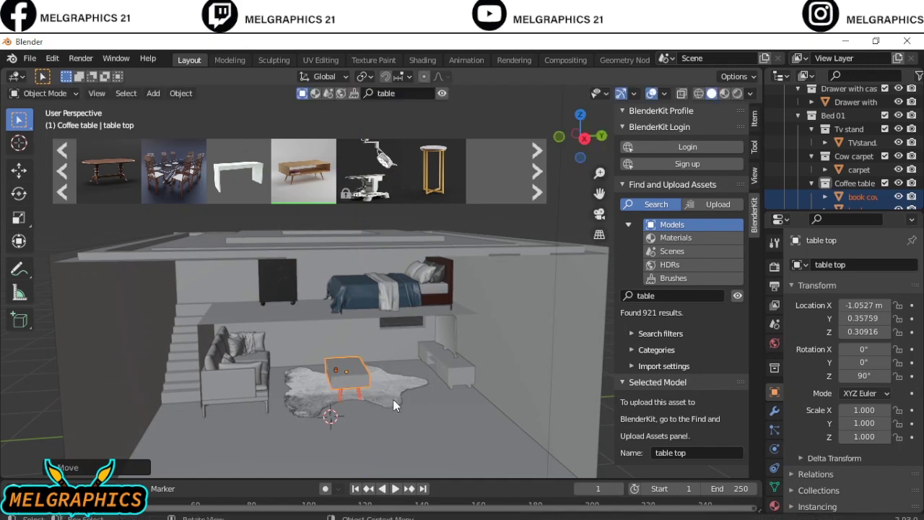
{"action": "scroll", "coordinate": [477, 346], "scroll_direction": "down", "scroll_amount": 4}
{"action": "scroll", "coordinate": [377, 379], "scroll_direction": "up", "scroll_amount": 4}
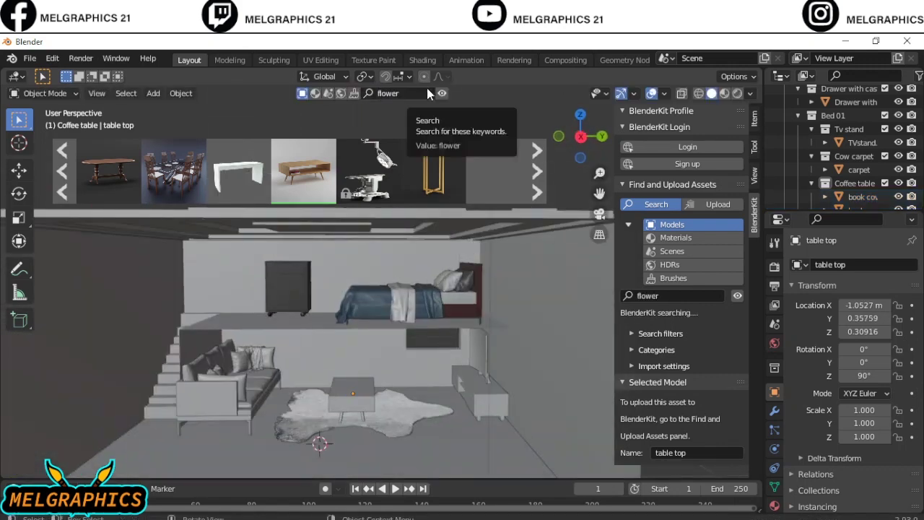
Step: Drop the flower vase into the scene and save the file as room.blend
{"action": "left_click_drag", "start_coordinate": [361, 171], "coordinate": [356, 387]}
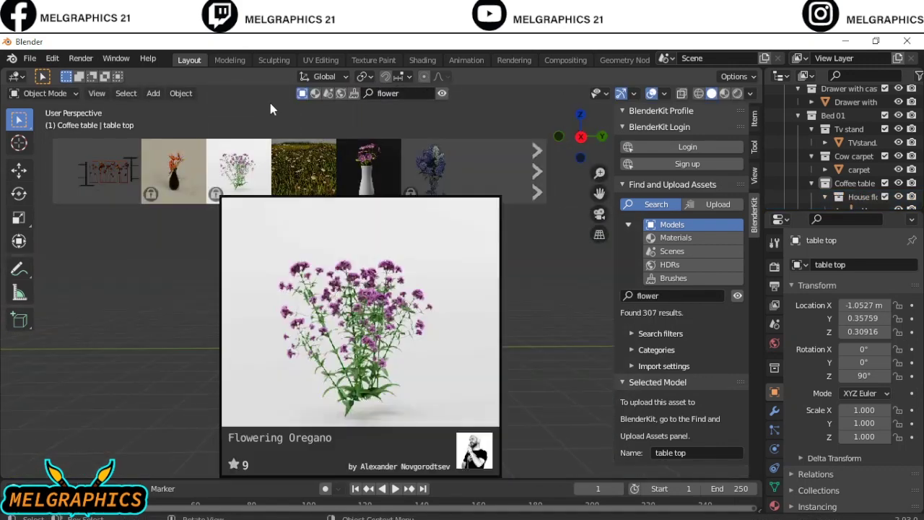
{"action": "key", "text": "ctrl+s"}
{"action": "type", "text": "om"}
{"action": "key", "text": "Return"}
Step: Select all objects of the House flowers collection and view them isolated
{"action": "left_click", "coordinate": [351, 392]}
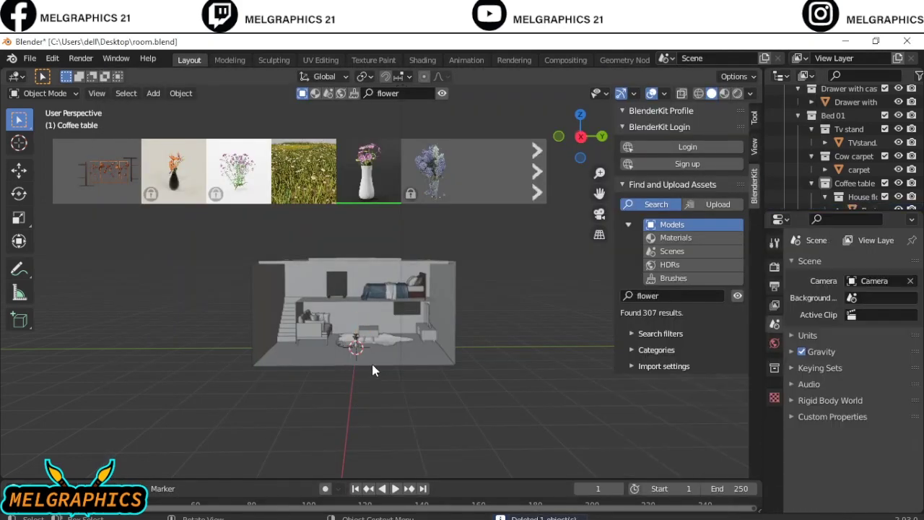
{"action": "scroll", "coordinate": [351, 392], "scroll_direction": "up", "scroll_amount": 3}
{"action": "scroll", "coordinate": [855, 183], "scroll_direction": "down", "scroll_amount": 3}
{"action": "scroll", "coordinate": [850, 187], "scroll_direction": "down", "scroll_amount": 3}
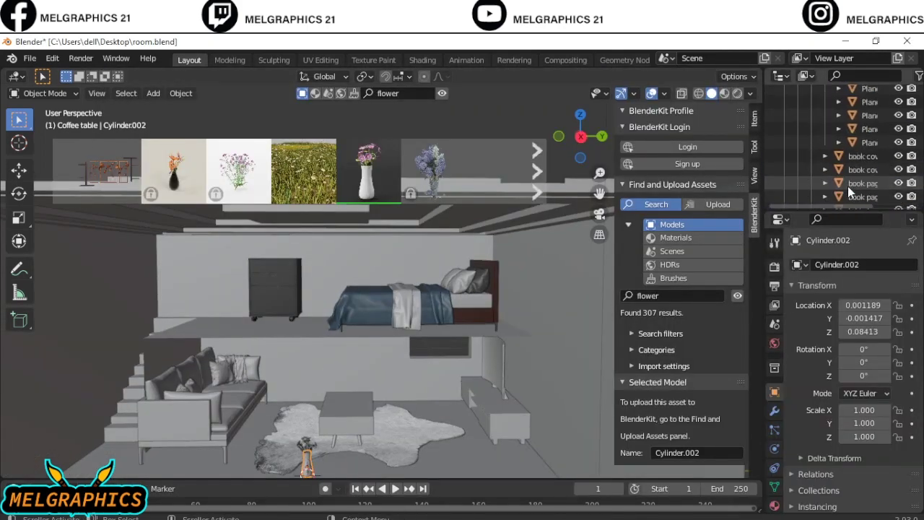
{"action": "left_click", "coordinate": [815, 195]}
{"action": "scroll", "coordinate": [852, 145], "scroll_direction": "up", "scroll_amount": 2}
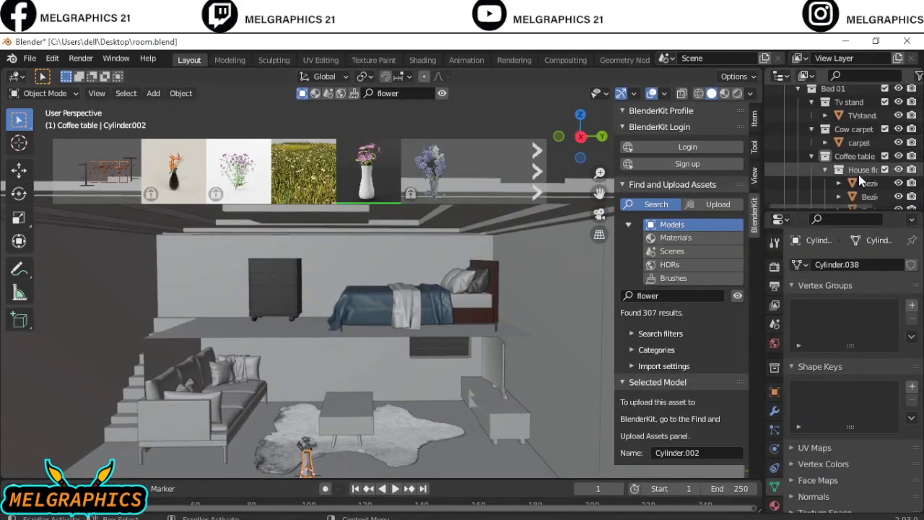
{"action": "left_click", "coordinate": [863, 169]}
{"action": "key", "text": "slash"}
{"action": "key", "text": "slash"}
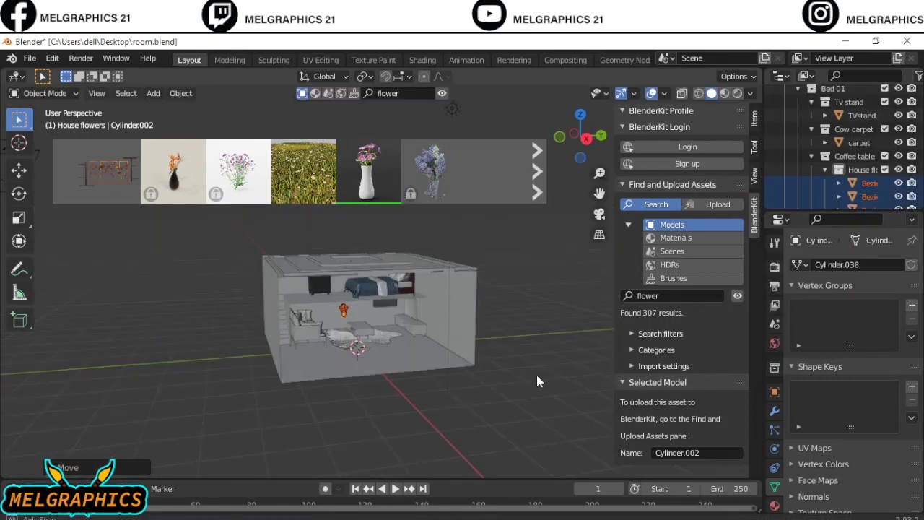
Step: Lift the vase along Z until it sits on the coffee table top
{"action": "scroll", "coordinate": [537, 375], "scroll_direction": "up", "scroll_amount": 3}
{"action": "key", "text": "g"}
{"action": "key", "text": "z"}
{"action": "left_click", "coordinate": [399, 386]}
{"action": "middle_click_drag", "start_coordinate": [390, 390], "coordinate": [314, 436]}
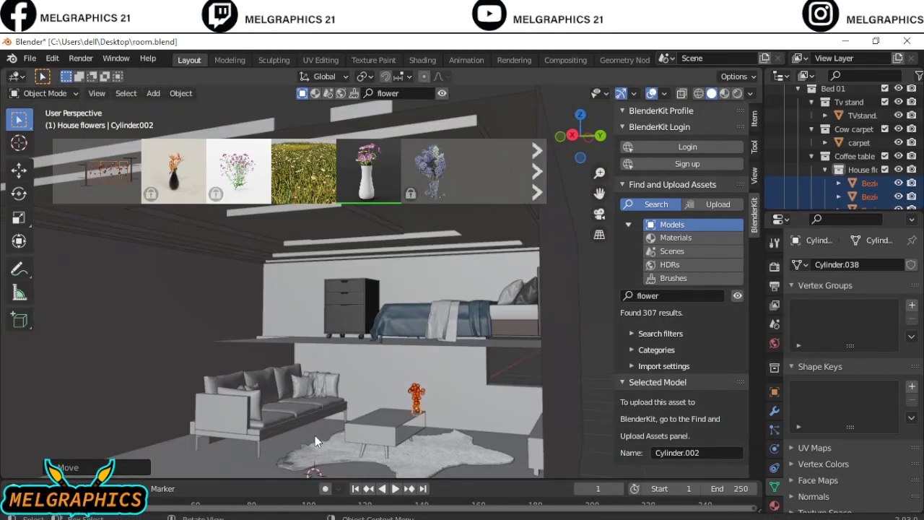
{"action": "left_click", "coordinate": [286, 406]}
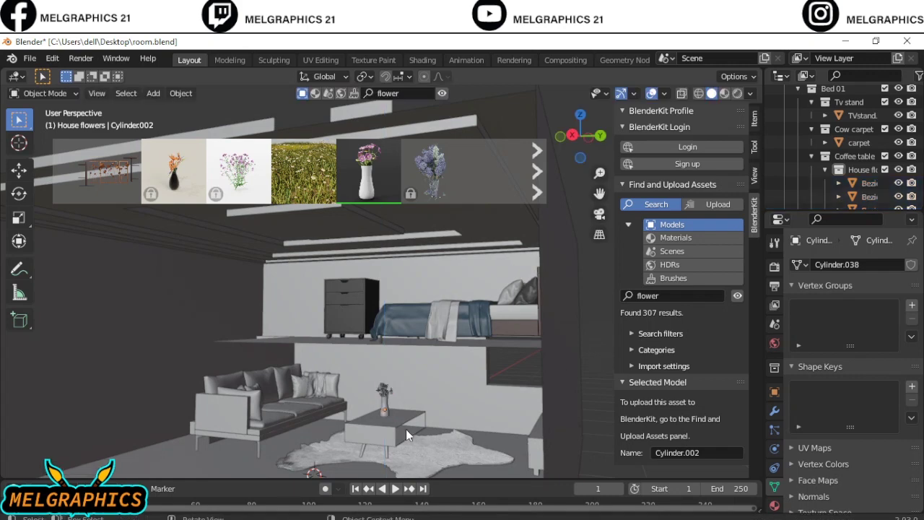
{"action": "scroll", "coordinate": [405, 429], "scroll_direction": "down", "scroll_amount": 5}
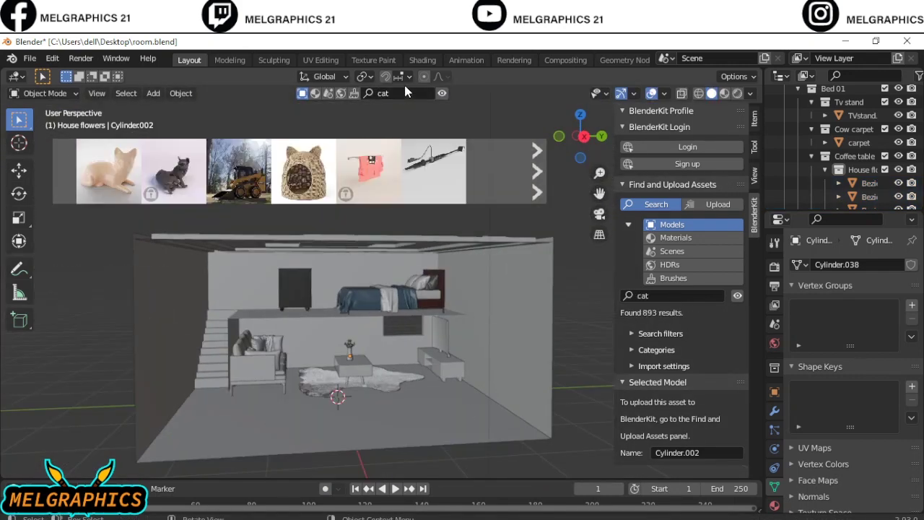
Step: Search BlenderKit for 'kitchen' and drop a kitchen set model into the room
{"action": "left_click", "coordinate": [537, 171]}
{"action": "left_click", "coordinate": [532, 171]}
{"action": "type", "text": "kitchen uni"}
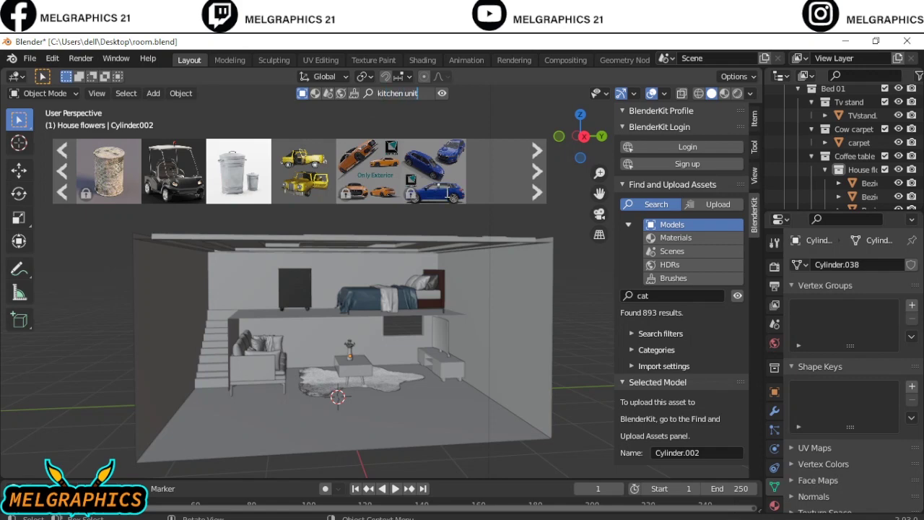
{"action": "key", "text": "BackSpace"}
{"action": "key", "text": "BackSpace"}
{"action": "key", "text": "BackSpace"}
{"action": "key", "text": "Return"}
{"action": "left_click_drag", "start_coordinate": [433, 171], "coordinate": [441, 289]}
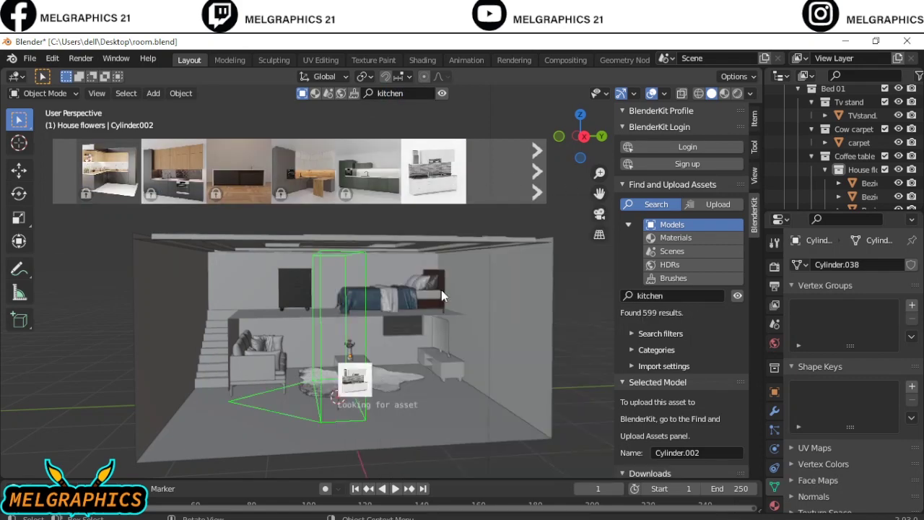
{"action": "left_click", "coordinate": [538, 172]}
{"action": "scroll", "coordinate": [354, 391], "scroll_direction": "down", "scroll_amount": 3}
{"action": "scroll", "coordinate": [354, 391], "scroll_direction": "down", "scroll_amount": 2}
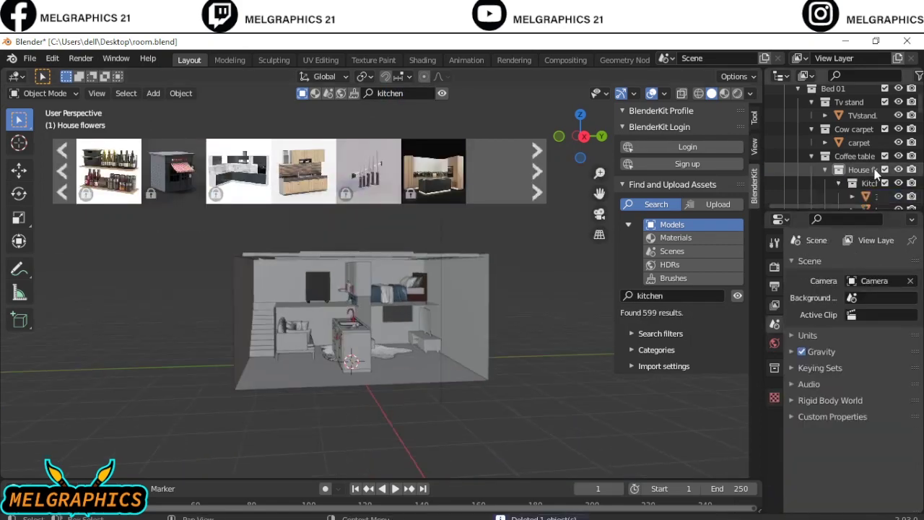
Step: Move the kitchen set in side view, then slide it along X toward the right wall
{"action": "key", "text": "ctrl+KP_3"}
{"action": "key", "text": "g"}
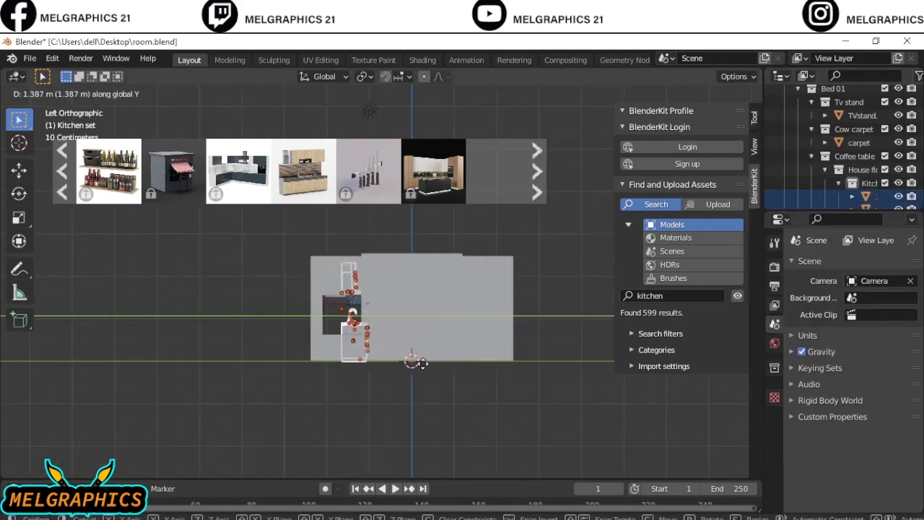
{"action": "left_click", "coordinate": [412, 366]}
{"action": "mouse_move", "coordinate": [412, 367]}
{"action": "middle_mouse_down"}
{"action": "mouse_move", "coordinate": [454, 402]}
{"action": "mouse_move", "coordinate": [421, 404]}
{"action": "mouse_move", "coordinate": [445, 392]}
{"action": "middle_mouse_up"}
{"action": "key", "text": "g"}
{"action": "left_click", "coordinate": [466, 398]}
{"action": "key", "text": "g"}
{"action": "key", "text": "x"}
{"action": "left_click", "coordinate": [357, 396]}
Step: Scale the kitchen set down to fit the ground-floor room
{"action": "middle_click_drag", "start_coordinate": [357, 396], "coordinate": [561, 423]}
{"action": "left_click", "coordinate": [495, 426]}
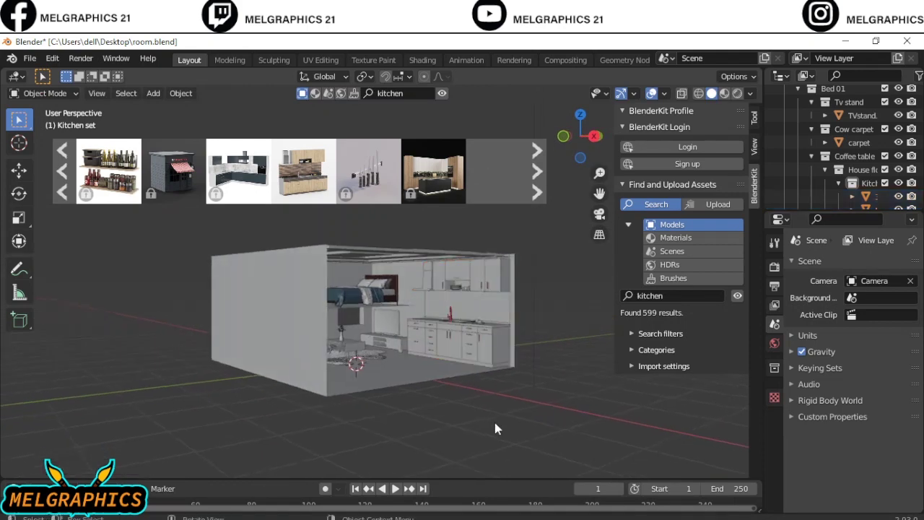
{"action": "mouse_move", "coordinate": [496, 427]}
{"action": "middle_mouse_down"}
{"action": "mouse_move", "coordinate": [458, 435]}
{"action": "mouse_move", "coordinate": [513, 430]}
{"action": "mouse_move", "coordinate": [452, 427]}
{"action": "middle_mouse_up"}
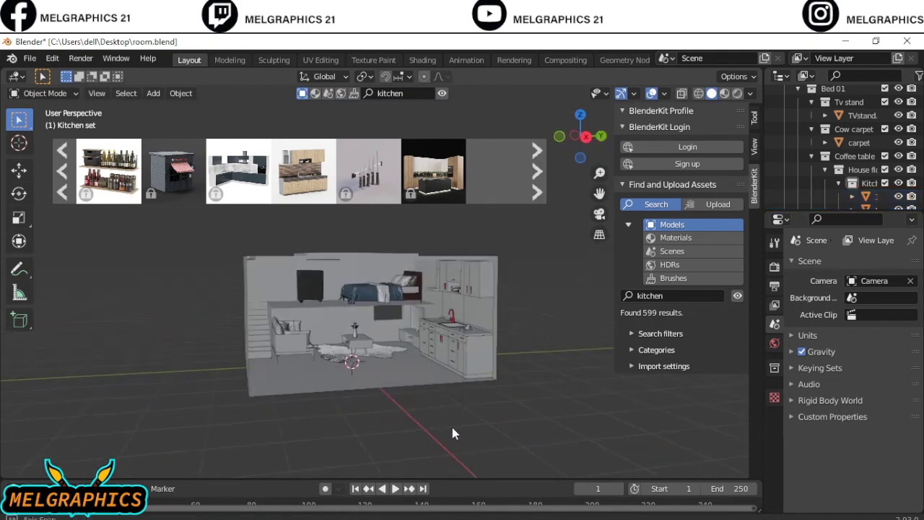
{"action": "left_click_drag", "start_coordinate": [452, 428], "coordinate": [748, 260]}
{"action": "key", "text": "s"}
{"action": "left_click", "coordinate": [531, 395]}
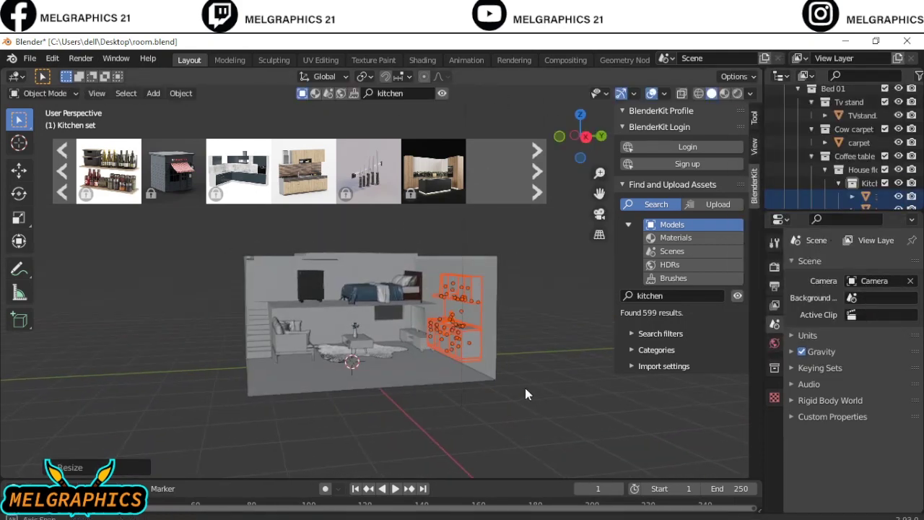
{"action": "middle_click_drag", "start_coordinate": [528, 392], "coordinate": [496, 383]}
Step: Position the kitchen set along Y and lower it along Z onto the floor
{"action": "key", "text": "g"}
{"action": "key", "text": "y"}
{"action": "left_click", "coordinate": [568, 166]}
{"action": "key", "text": "3"}
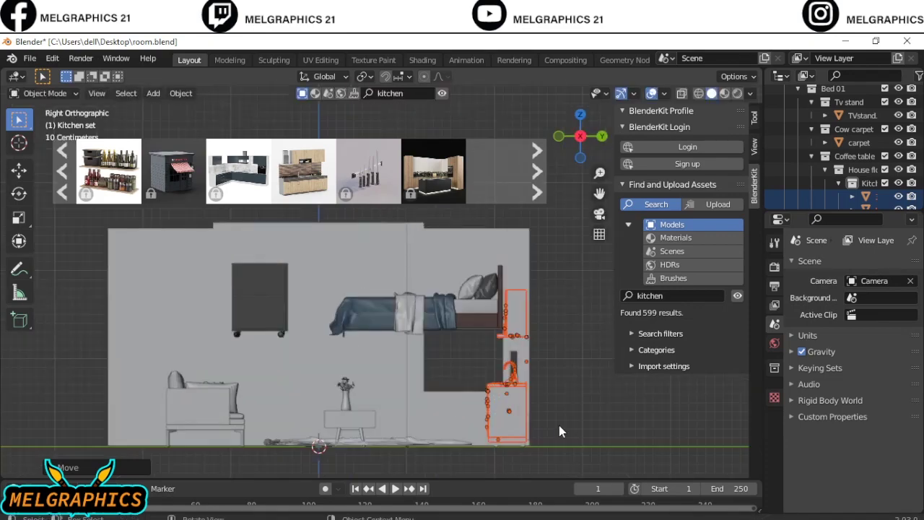
{"action": "key", "text": "g"}
{"action": "key", "text": "z"}
{"action": "left_click", "coordinate": [564, 433]}
{"action": "mouse_move", "coordinate": [564, 434]}
{"action": "middle_mouse_down"}
{"action": "mouse_move", "coordinate": [701, 422]}
{"action": "mouse_move", "coordinate": [495, 412]}
{"action": "mouse_move", "coordinate": [517, 418]}
{"action": "mouse_move", "coordinate": [526, 393]}
{"action": "mouse_move", "coordinate": [508, 424]}
{"action": "middle_mouse_up"}
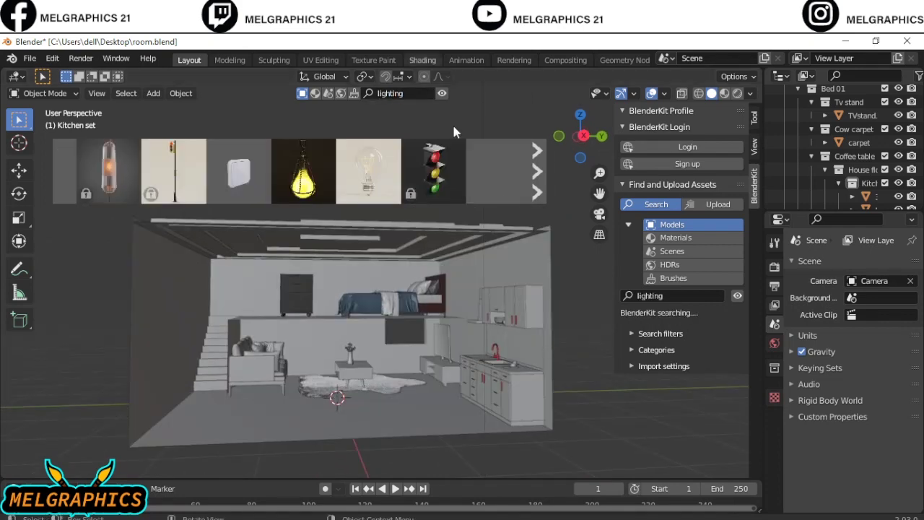
Step: Add the star-shaped pendant lamp, rotate its parts 80 degrees, and scale it toward the ceiling
{"action": "left_click", "coordinate": [303, 171]}
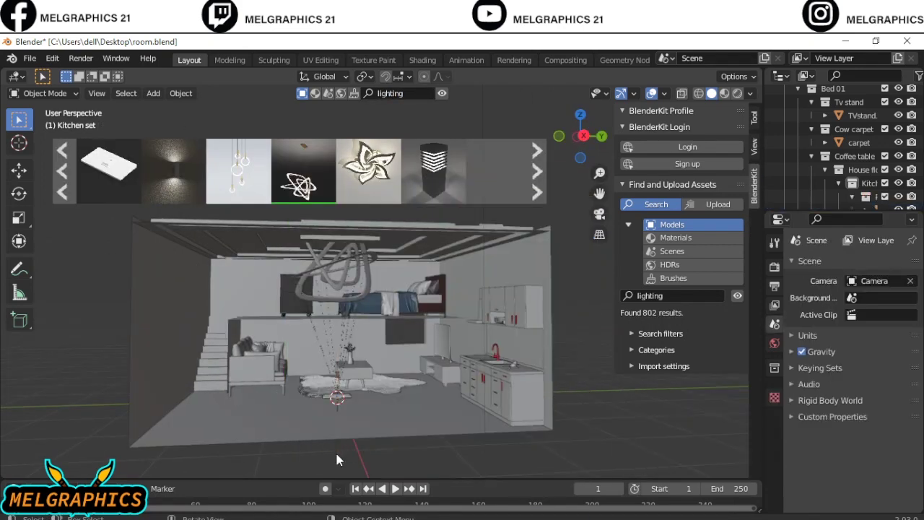
{"action": "right_click", "coordinate": [836, 191]}
{"action": "left_click", "coordinate": [815, 204]}
{"action": "type", "text": "r"}
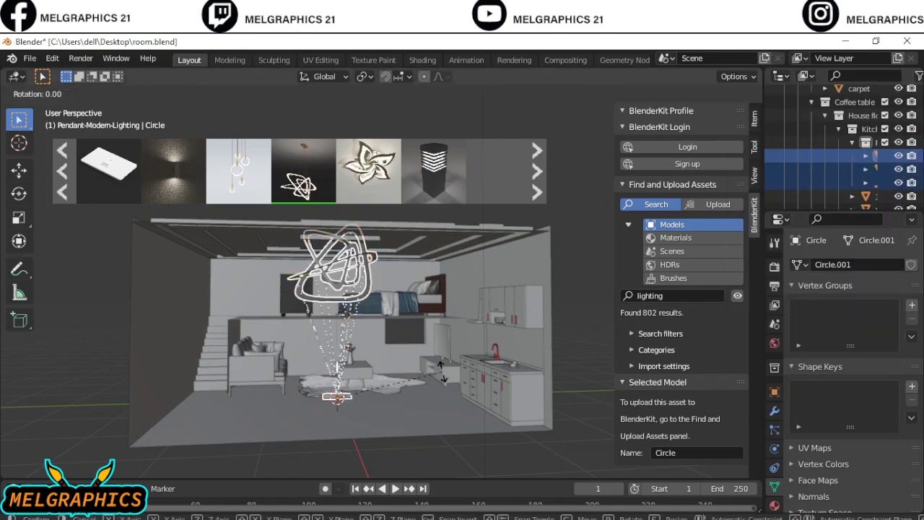
{"action": "type", "text": "80"}
{"action": "key", "text": "Return"}
{"action": "key", "text": "s"}
{"action": "left_click", "coordinate": [343, 285]}
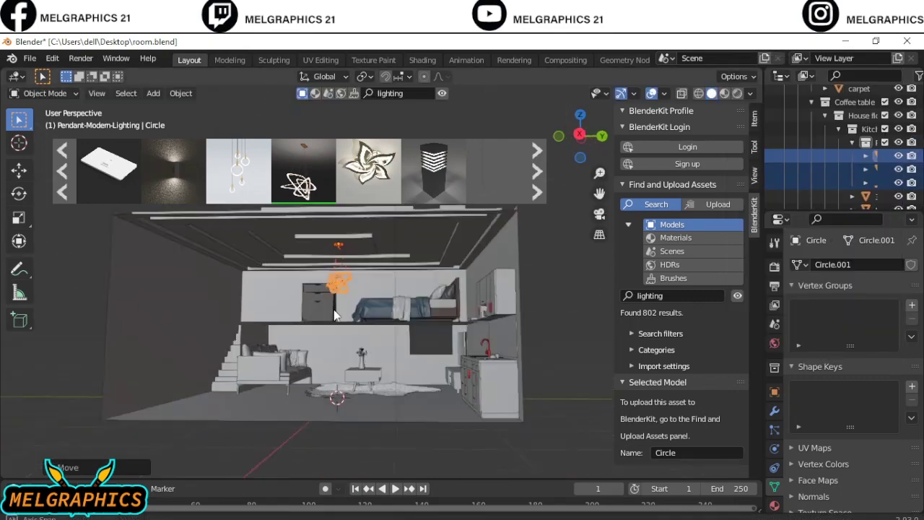
{"action": "middle_click_drag", "start_coordinate": [343, 285], "coordinate": [394, 387]}
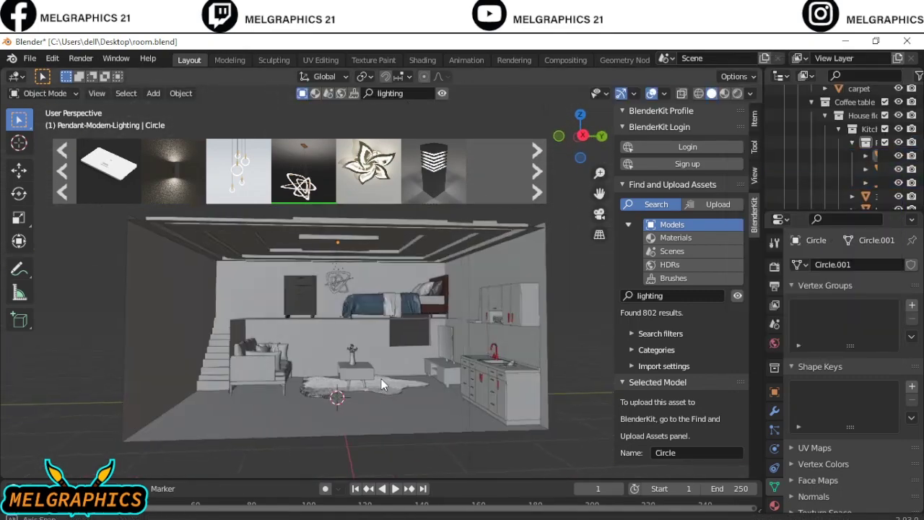
Step: Delete the leftover Circle object and switch the viewport to Material Preview shading
{"action": "scroll", "coordinate": [372, 379], "scroll_direction": "down", "scroll_amount": 8}
{"action": "key", "text": "Delete"}
{"action": "scroll", "coordinate": [388, 364], "scroll_direction": "up", "scroll_amount": 8}
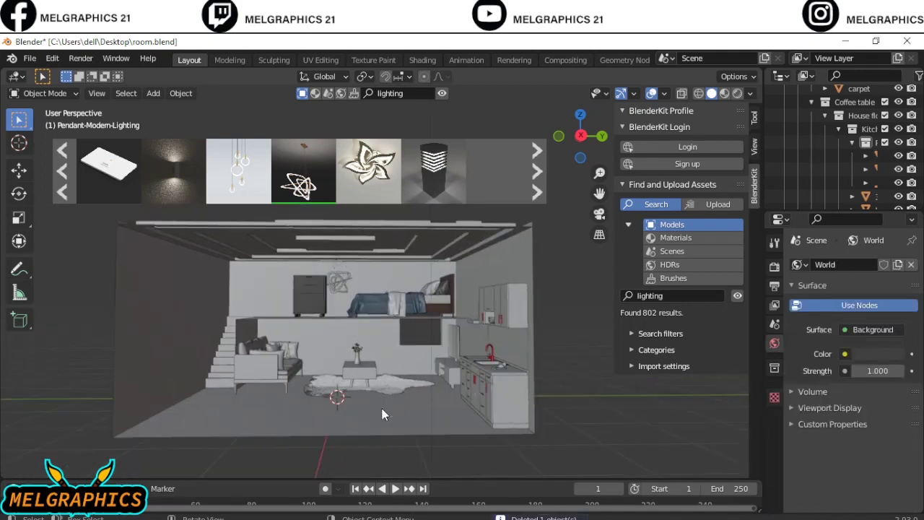
{"action": "key", "text": "z"}
{"action": "key", "text": "2"}
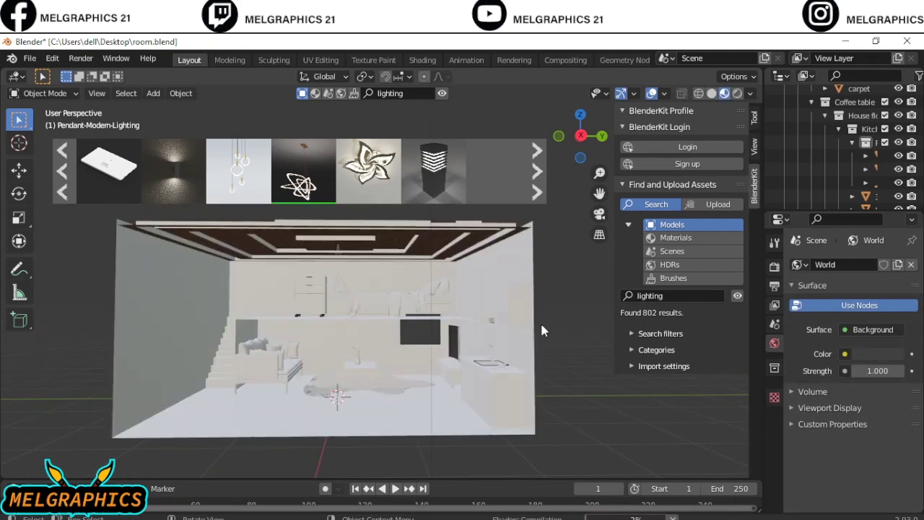
{"action": "mouse_move", "coordinate": [543, 330]}
{"action": "middle_mouse_down"}
{"action": "mouse_move", "coordinate": [317, 348]}
{"action": "mouse_move", "coordinate": [470, 324]}
{"action": "middle_mouse_up"}
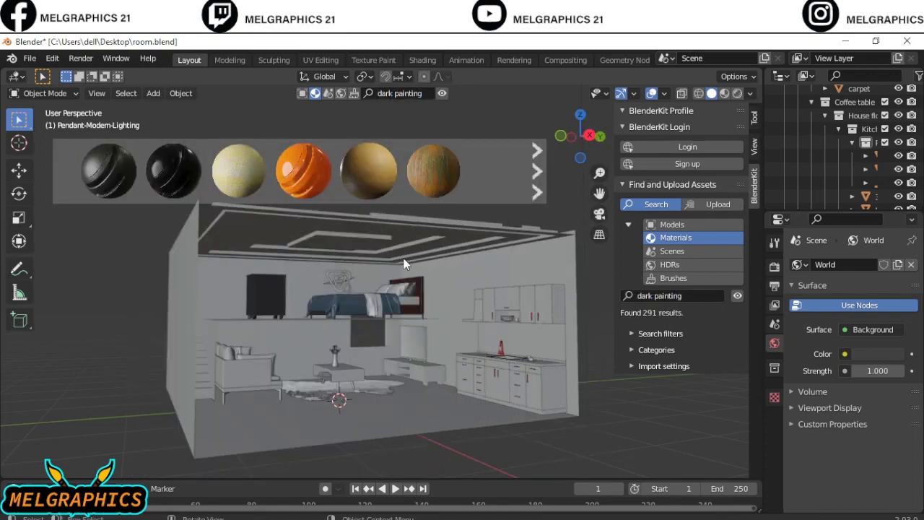
Step: Apply the dark painting material to the room walls and preview the texture
{"action": "left_click", "coordinate": [275, 283]}
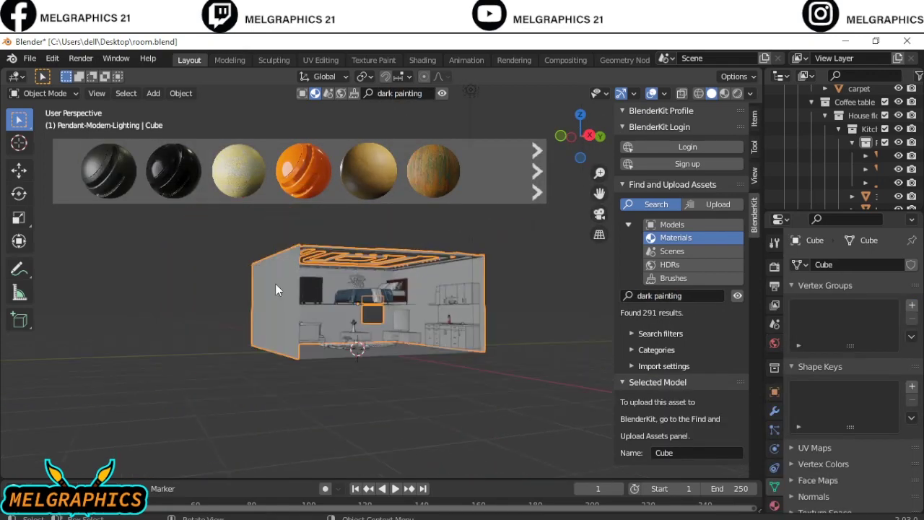
{"action": "mouse_move", "coordinate": [275, 283]}
{"action": "middle_mouse_down"}
{"action": "mouse_move", "coordinate": [365, 356]}
{"action": "mouse_move", "coordinate": [174, 216]}
{"action": "mouse_move", "coordinate": [444, 371]}
{"action": "mouse_move", "coordinate": [535, 325]}
{"action": "mouse_move", "coordinate": [423, 404]}
{"action": "mouse_move", "coordinate": [422, 383]}
{"action": "mouse_move", "coordinate": [341, 377]}
{"action": "middle_mouse_up"}
{"action": "scroll", "coordinate": [340, 378], "scroll_direction": "up", "scroll_amount": 2}
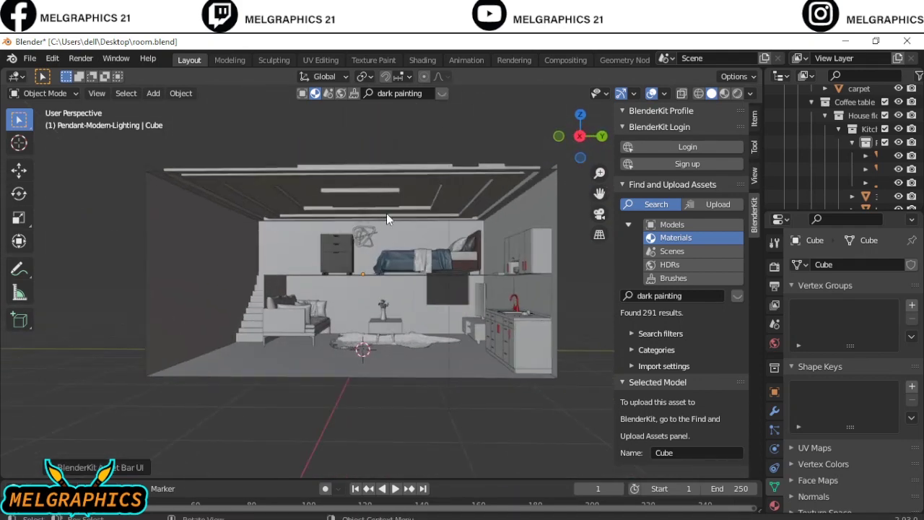
{"action": "key", "text": "z"}
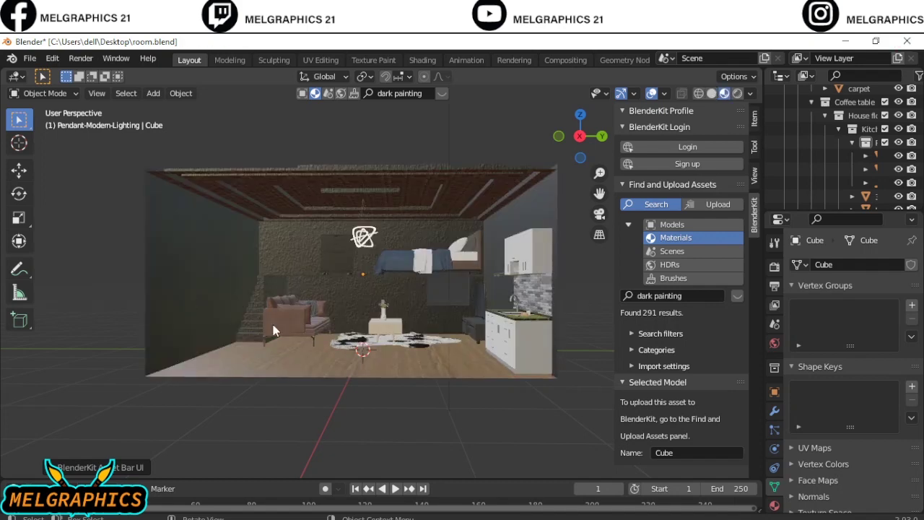
{"action": "mouse_move", "coordinate": [272, 327]}
{"action": "middle_mouse_down"}
{"action": "mouse_move", "coordinate": [303, 336]}
{"action": "mouse_move", "coordinate": [296, 345]}
{"action": "mouse_move", "coordinate": [339, 339]}
{"action": "middle_mouse_up"}
Step: Import a BlenderKit window, rotate it 90° around Z, shrink it, and slide it along X
{"action": "left_click", "coordinate": [672, 227]}
{"action": "type", "text": "window"}
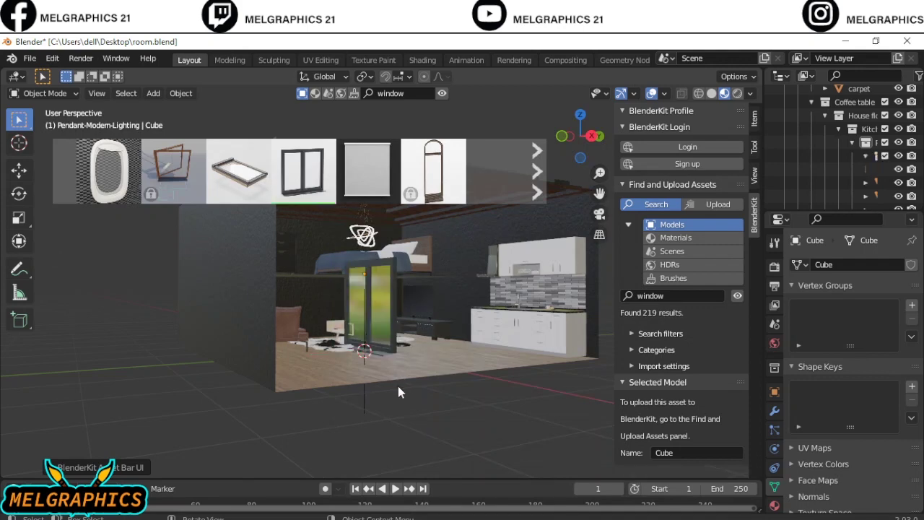
{"action": "key", "text": "r"}
{"action": "type", "text": "90"}
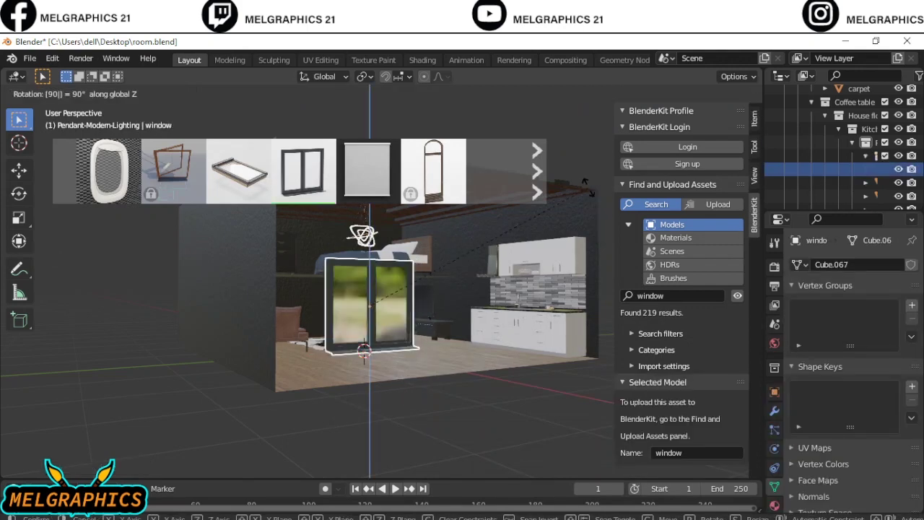
{"action": "key", "text": "Return"}
{"action": "key", "text": "s"}
{"action": "left_click", "coordinate": [316, 368]}
{"action": "key", "text": "g"}
{"action": "key", "text": "x"}
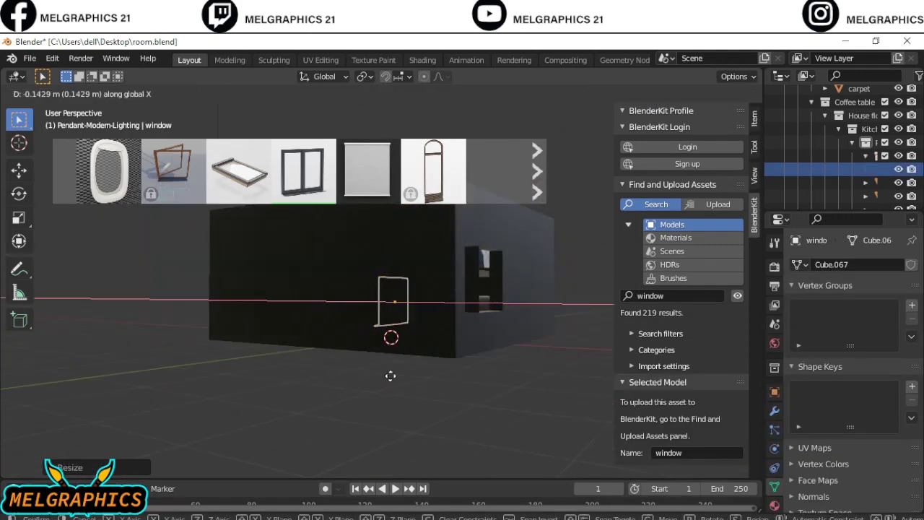
{"action": "left_click", "coordinate": [390, 376]}
Step: In left side view, slide the window along its axes toward the wall's left end
{"action": "middle_click_drag", "start_coordinate": [390, 375], "coordinate": [464, 373]}
{"action": "key", "text": "ctrl+KP_3"}
{"action": "key", "text": "g"}
{"action": "key", "text": "x"}
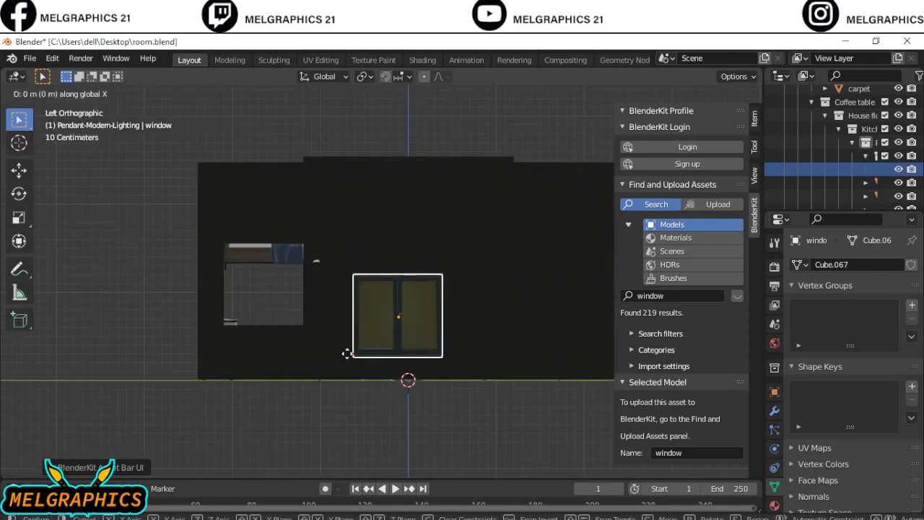
{"action": "key", "text": "z"}
{"action": "key", "text": "y"}
{"action": "left_click", "coordinate": [233, 324]}
Step: Scale the window to 0.9059, raise it, and nudge it along X into the opening
{"action": "key", "text": "s"}
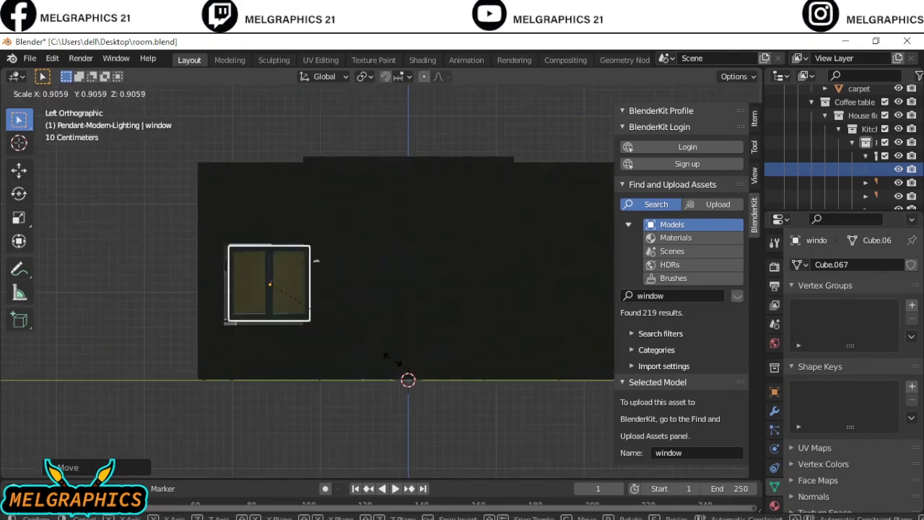
{"action": "left_click", "coordinate": [390, 358]}
{"action": "key", "text": "g"}
{"action": "left_click", "coordinate": [387, 353]}
{"action": "key", "text": "g"}
{"action": "key", "text": "x"}
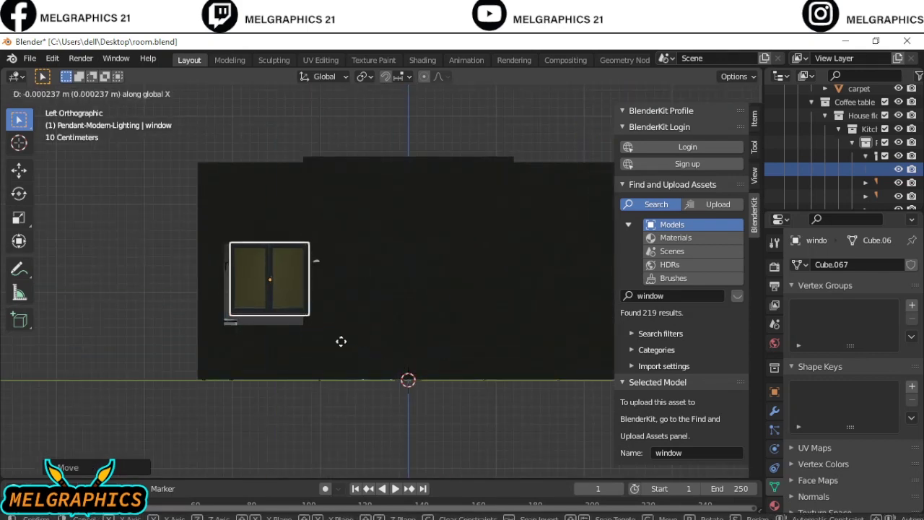
{"action": "left_click", "coordinate": [335, 358]}
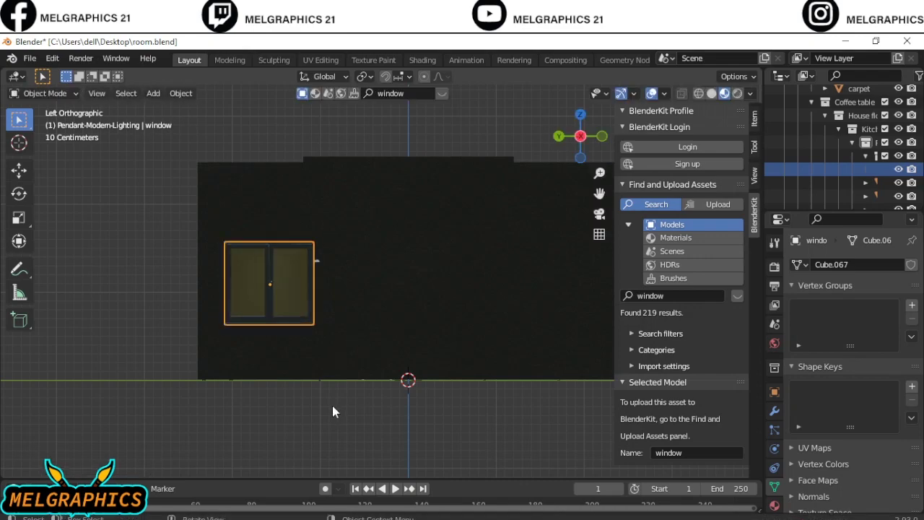
{"action": "mouse_move", "coordinate": [332, 411]}
{"action": "middle_mouse_down"}
{"action": "mouse_move", "coordinate": [299, 412]}
{"action": "mouse_move", "coordinate": [510, 385]}
{"action": "mouse_move", "coordinate": [534, 402]}
{"action": "mouse_move", "coordinate": [448, 402]}
{"action": "middle_mouse_up"}
Step: Set the render engine to Cycles with GPU Compute as the device
{"action": "left_click", "coordinate": [774, 266]}
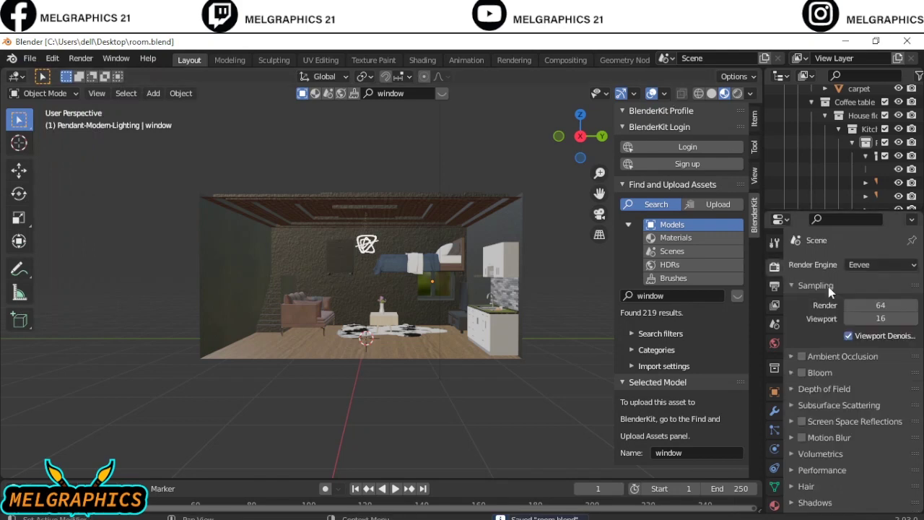
{"action": "left_click", "coordinate": [879, 265]}
{"action": "left_click", "coordinate": [873, 296]}
{"action": "left_click", "coordinate": [879, 298]}
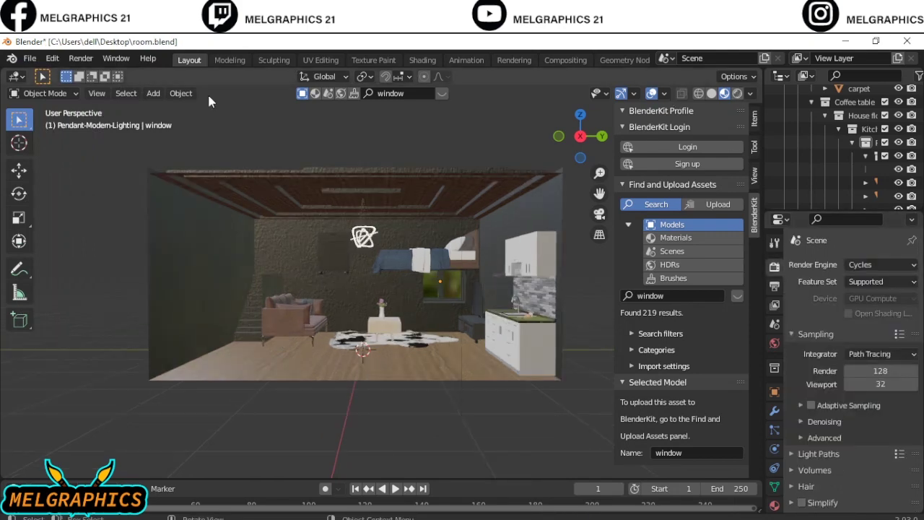
{"action": "left_click", "coordinate": [45, 93]}
Step: Select corner vertices of the room box in edit mode, then switch to Rendered shading
{"action": "left_click", "coordinate": [37, 110]}
{"action": "middle_click_drag", "start_coordinate": [217, 289], "coordinate": [259, 250]}
{"action": "key", "text": "alt+a"}
{"action": "left_click", "coordinate": [90, 93]}
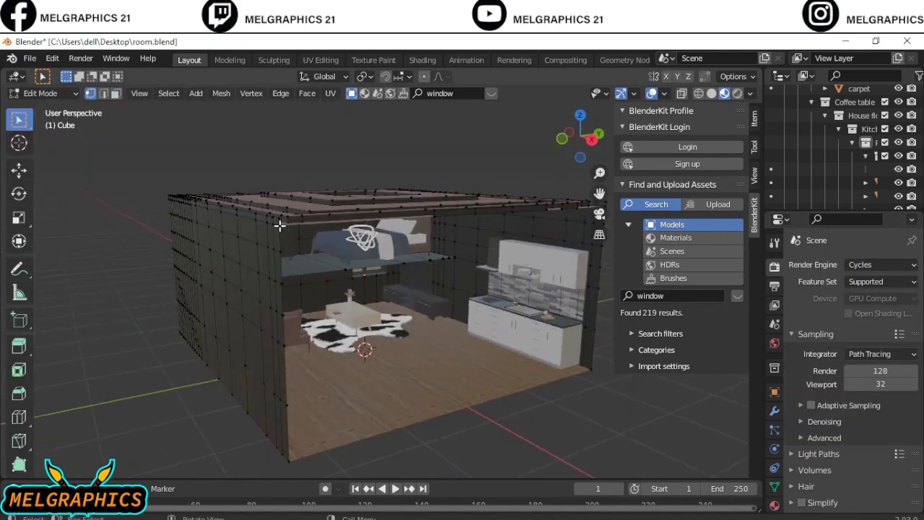
{"action": "left_click", "coordinate": [183, 408], "text": "ctrl"}
{"action": "mouse_move", "coordinate": [555, 263]}
{"action": "middle_mouse_down"}
{"action": "mouse_move", "coordinate": [123, 236]}
{"action": "mouse_move", "coordinate": [155, 198]}
{"action": "middle_mouse_up"}
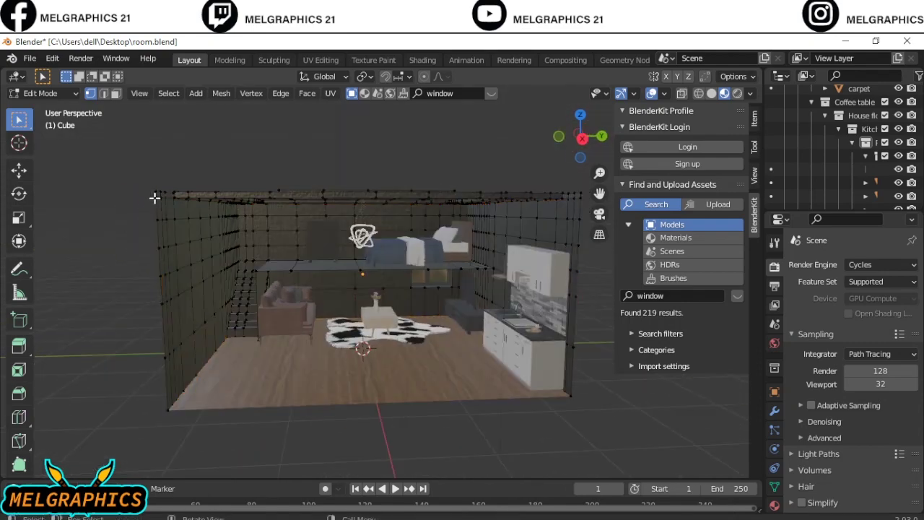
{"action": "left_click", "coordinate": [570, 395], "text": "ctrl"}
{"action": "mouse_move", "coordinate": [287, 352]}
{"action": "middle_mouse_down"}
{"action": "mouse_move", "coordinate": [293, 234]}
{"action": "mouse_move", "coordinate": [164, 350]}
{"action": "middle_mouse_up"}
{"action": "mouse_move", "coordinate": [227, 244]}
{"action": "middle_mouse_down"}
{"action": "mouse_move", "coordinate": [528, 147]}
{"action": "mouse_move", "coordinate": [535, 393]}
{"action": "mouse_move", "coordinate": [143, 167]}
{"action": "mouse_move", "coordinate": [270, 304]}
{"action": "mouse_move", "coordinate": [291, 303]}
{"action": "middle_mouse_up"}
{"action": "key", "text": "Tab"}
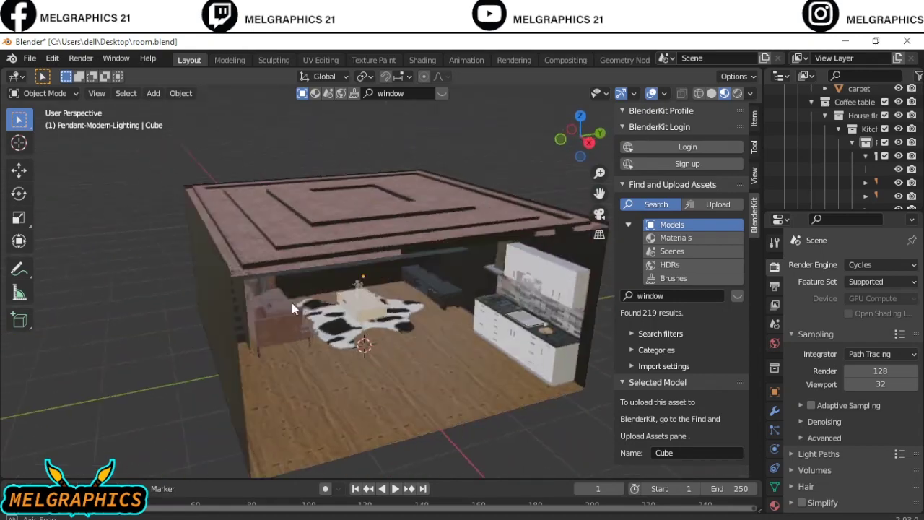
{"action": "key", "text": "z"}
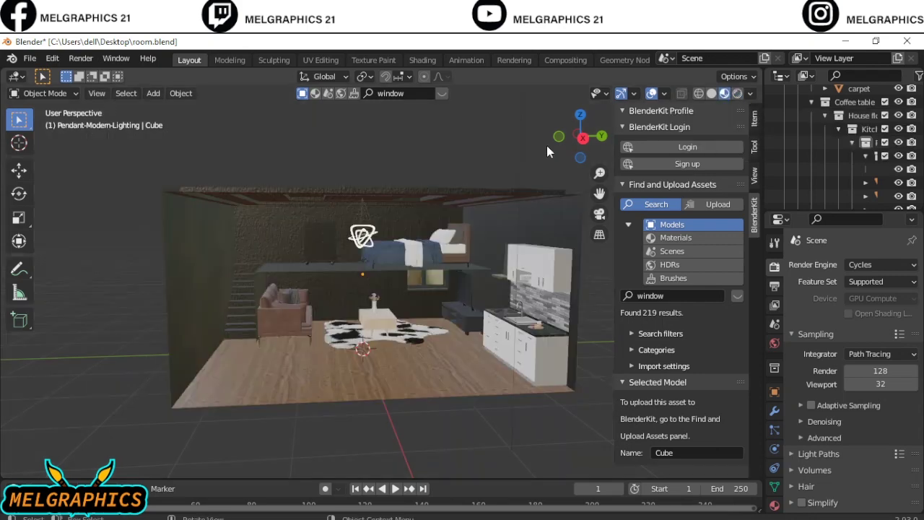
Step: Add a plane and stand it upright with 90° X and -90° Z rotations
{"action": "key", "text": "z"}
{"action": "middle_click_drag", "start_coordinate": [389, 235], "coordinate": [505, 246]}
{"action": "key", "text": "shift+a"}
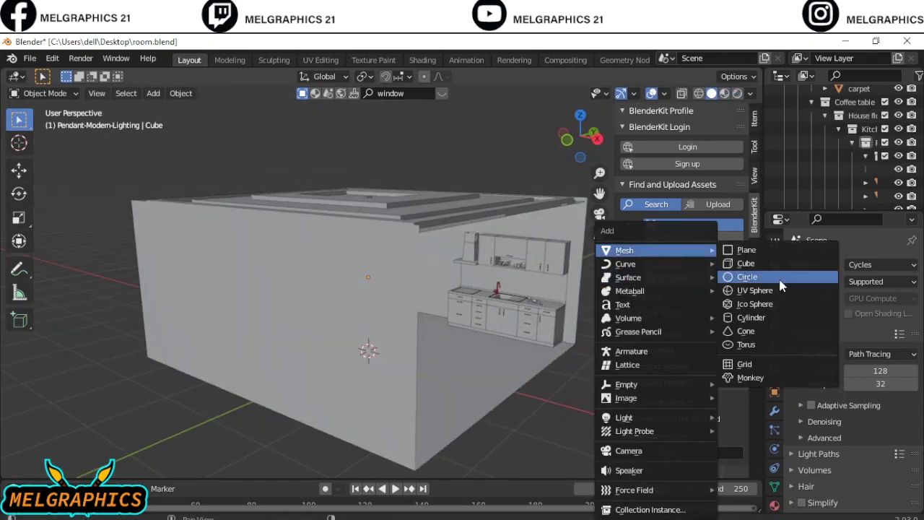
{"action": "left_click", "coordinate": [746, 250]}
{"action": "type", "text": "rx90"}
{"action": "key", "text": "Return"}
{"action": "type", "text": "rz"}
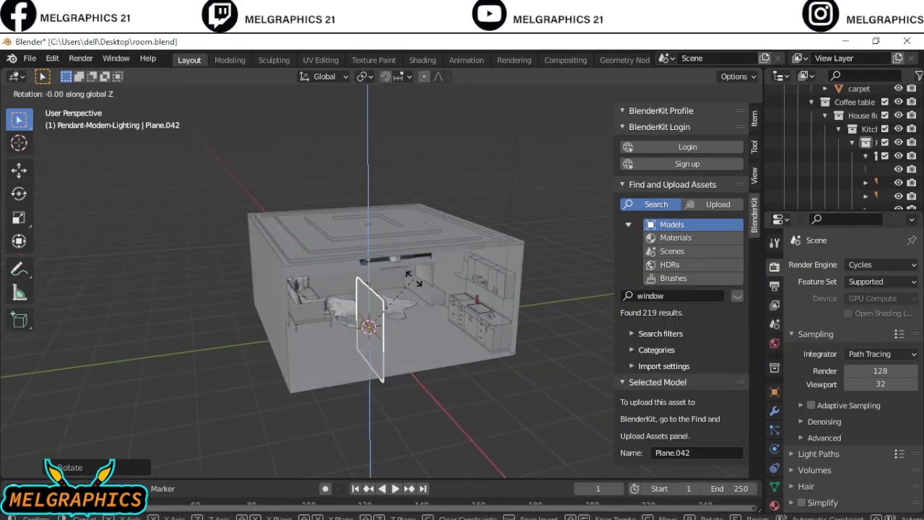
{"action": "type", "text": "180"}
{"action": "key", "text": "BackSpace"}
{"action": "key", "text": "BackSpace"}
{"action": "key", "text": "BackSpace"}
{"action": "type", "text": "-90"}
{"action": "key", "text": "Return"}
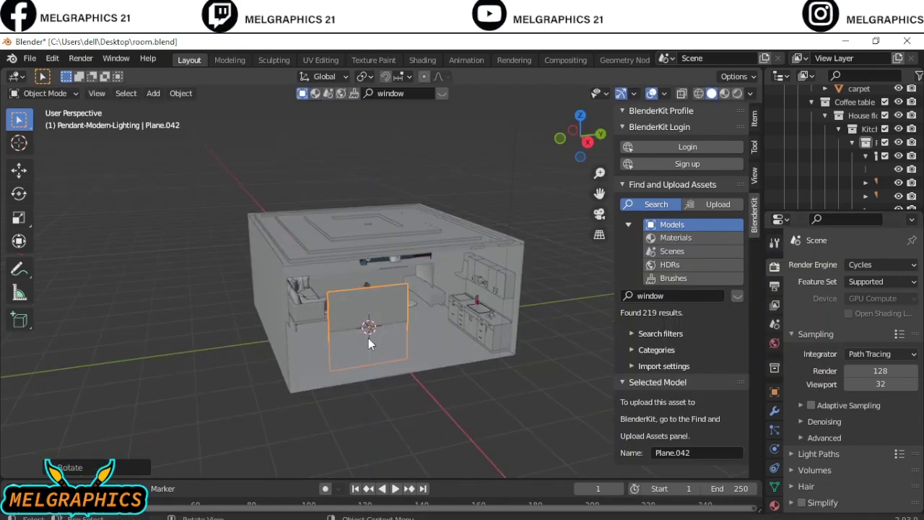
Step: Raise the plane along Z and shift it along X inside the room
{"action": "key", "text": "KP_3"}
{"action": "scroll", "coordinate": [393, 348], "scroll_direction": "up", "scroll_amount": 3}
{"action": "key", "text": "g"}
{"action": "key", "text": "z"}
{"action": "left_click", "coordinate": [398, 332]}
{"action": "middle_click_drag", "start_coordinate": [398, 332], "coordinate": [473, 406]}
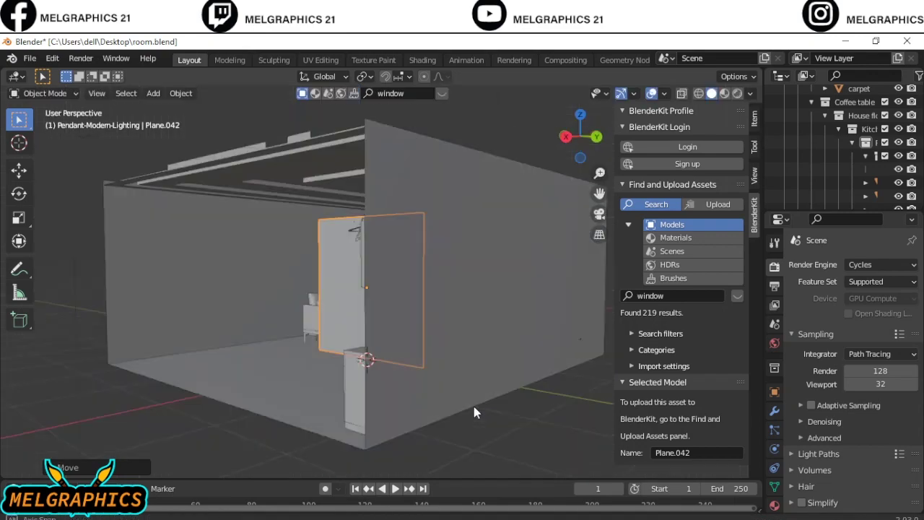
{"action": "key", "text": "KP_1"}
{"action": "key", "text": "g"}
{"action": "key", "text": "x"}
{"action": "left_click", "coordinate": [559, 402]}
{"action": "mouse_move", "coordinate": [559, 402]}
{"action": "middle_mouse_down"}
{"action": "mouse_move", "coordinate": [409, 366]}
{"action": "mouse_move", "coordinate": [429, 424]}
{"action": "mouse_move", "coordinate": [341, 453]}
{"action": "mouse_move", "coordinate": [334, 384]}
{"action": "mouse_move", "coordinate": [448, 401]}
{"action": "mouse_move", "coordinate": [365, 456]}
{"action": "mouse_move", "coordinate": [428, 310]}
{"action": "middle_mouse_up"}
Step: Stretch the plane vertically and adjust its height along Z
{"action": "key", "text": "s"}
{"action": "key", "text": "z"}
{"action": "left_click", "coordinate": [437, 423]}
{"action": "key", "text": "g"}
{"action": "key", "text": "z"}
{"action": "left_click", "coordinate": [448, 422]}
{"action": "key", "text": "g"}
{"action": "key", "text": "z"}
{"action": "left_click", "coordinate": [448, 408]}
Step: Resize the plane's height along Z and widen it along Y
{"action": "key", "text": "s"}
{"action": "key", "text": "z"}
{"action": "left_click", "coordinate": [366, 455]}
{"action": "key", "text": "s"}
{"action": "key", "text": "y"}
{"action": "left_click", "coordinate": [517, 301]}
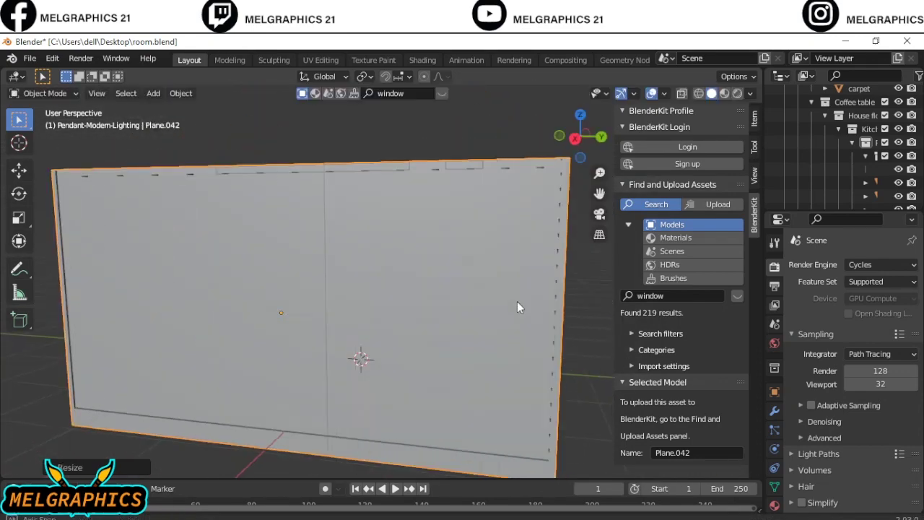
{"action": "scroll", "coordinate": [516, 311], "scroll_direction": "up", "scroll_amount": 5}
Step: Save the blend file and preview the scene rendered in Cycles
{"action": "mouse_move", "coordinate": [516, 319]}
{"action": "middle_mouse_down"}
{"action": "mouse_move", "coordinate": [660, 341]}
{"action": "mouse_move", "coordinate": [677, 312]}
{"action": "mouse_move", "coordinate": [556, 275]}
{"action": "mouse_move", "coordinate": [486, 268]}
{"action": "mouse_move", "coordinate": [468, 287]}
{"action": "mouse_move", "coordinate": [474, 238]}
{"action": "middle_mouse_up"}
{"action": "key", "text": "ctrl+s"}
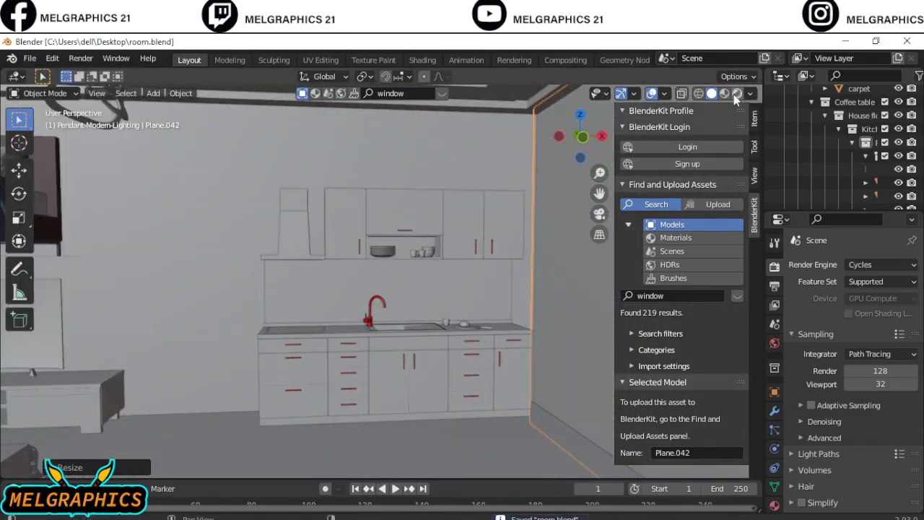
{"action": "key", "text": "z"}
{"action": "left_click", "coordinate": [474, 226]}
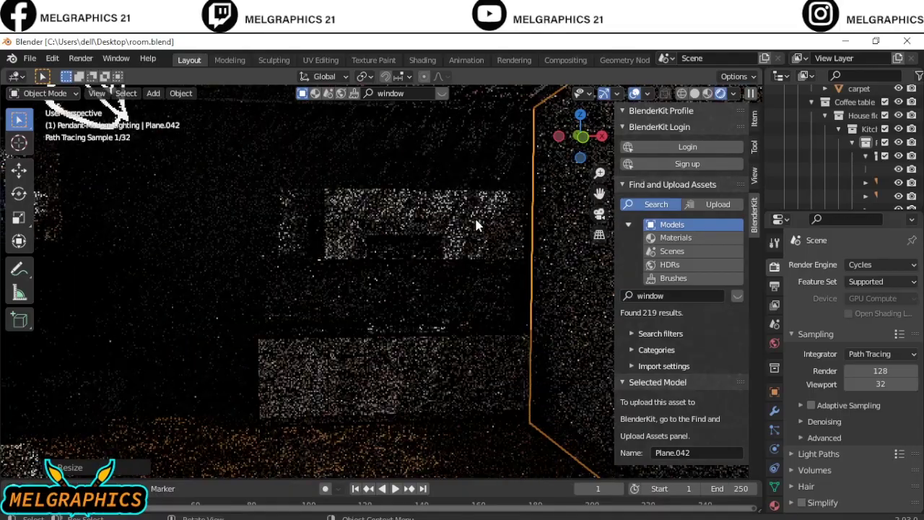
Step: Set the point light's power to 5000 W
{"action": "scroll", "coordinate": [830, 165], "scroll_direction": "down", "scroll_amount": 5}
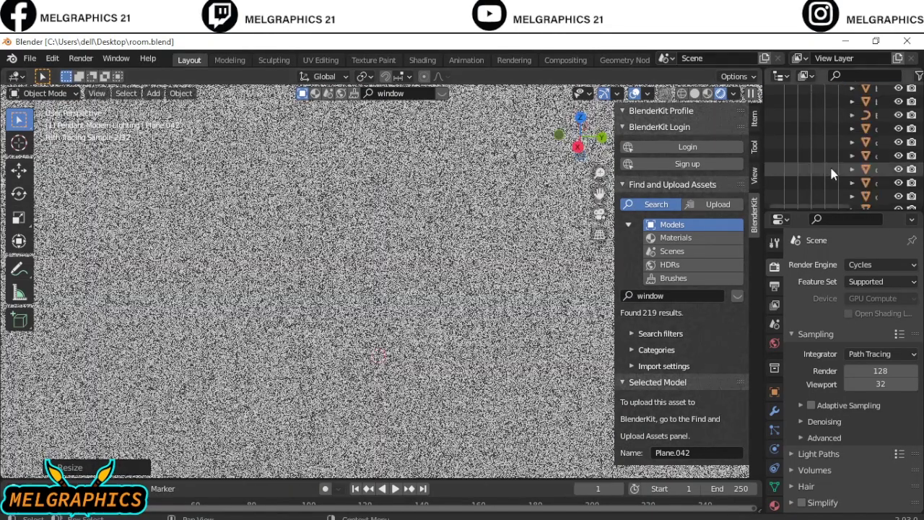
{"action": "left_click", "coordinate": [819, 196]}
{"action": "left_click", "coordinate": [776, 450]}
{"action": "key", "text": "BackSpace"}
{"action": "key", "text": "Return"}
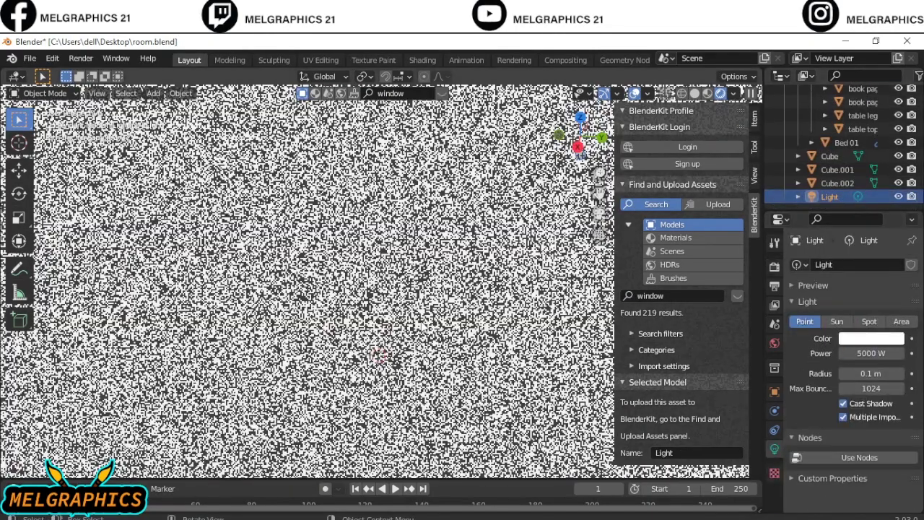